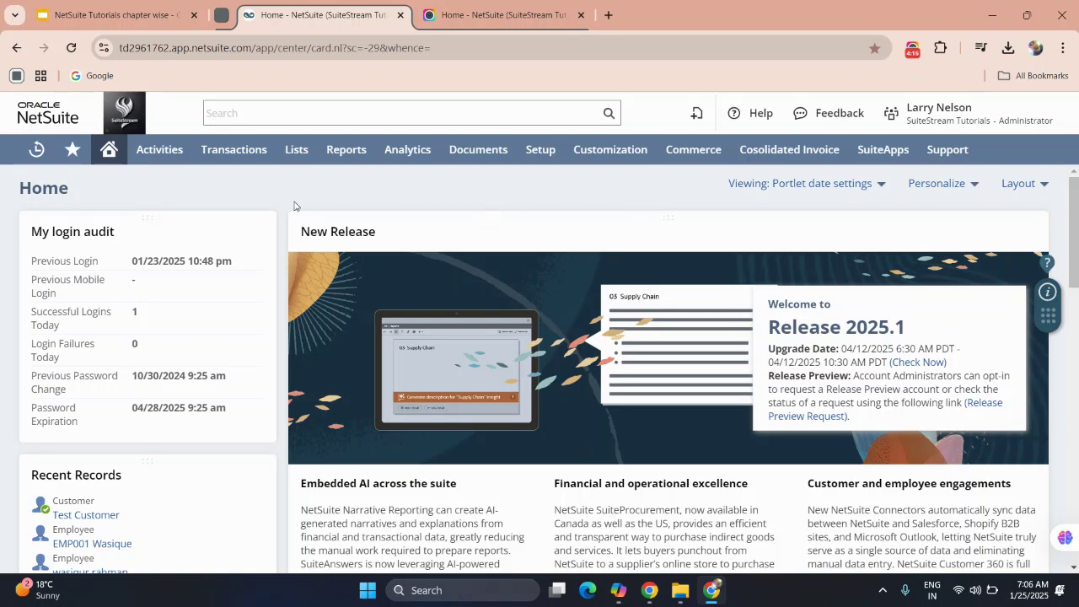
Bring up the Create New menu listing Event, Task, Customer, Invoice, Project and Case.
mouse_move(295, 150)
mouse_move(310, 241)
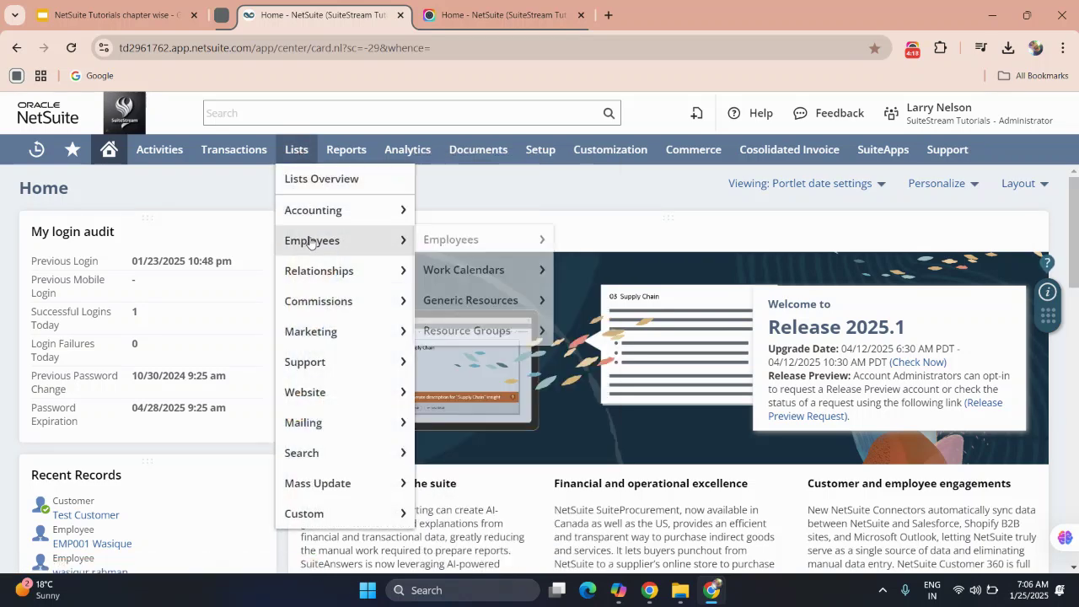
mouse_move(696, 113)
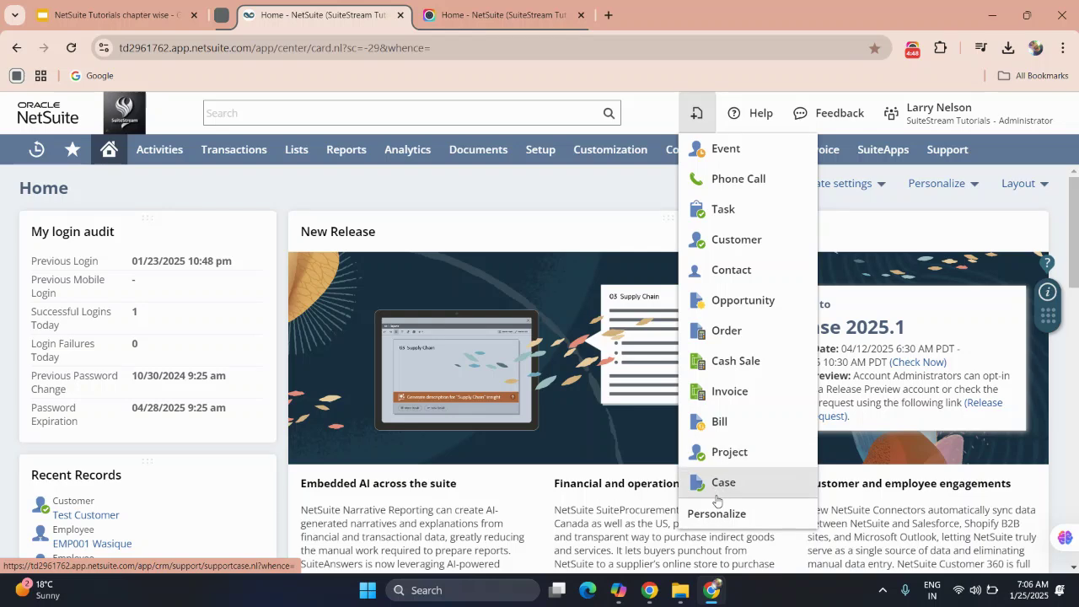
Add Item to the Create New record types in New Bar Set Up and save.
left_click(716, 514)
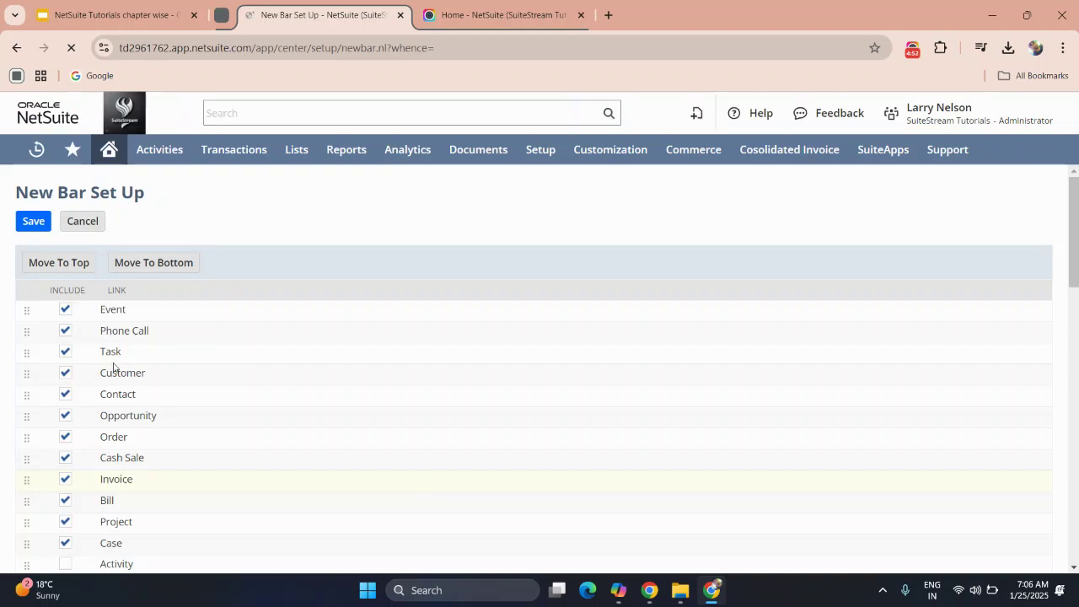
scroll(114, 371, "down", 8)
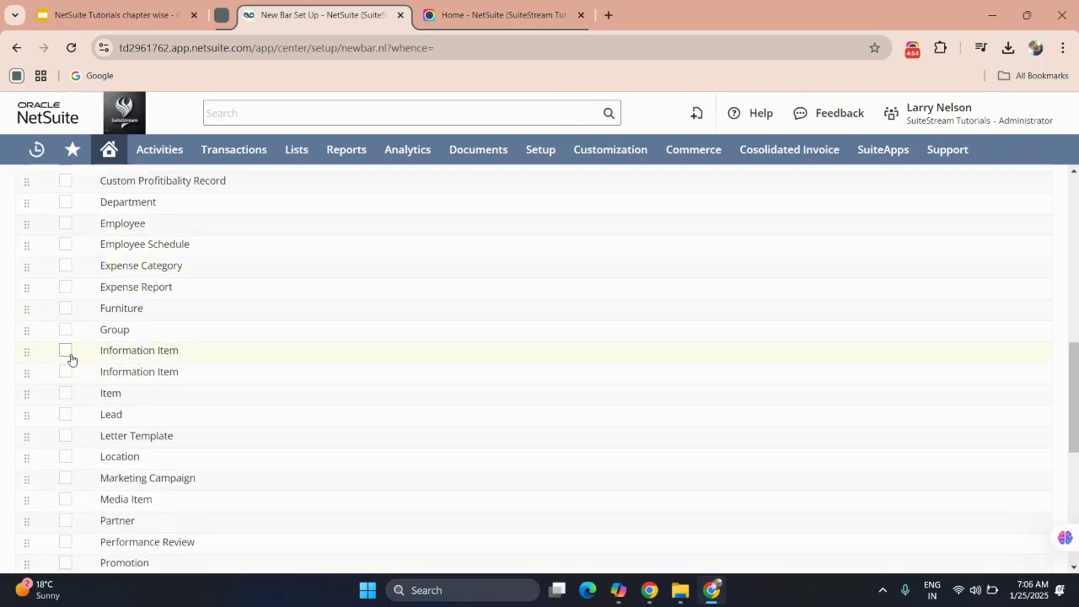
scroll(85, 381, "down", 2)
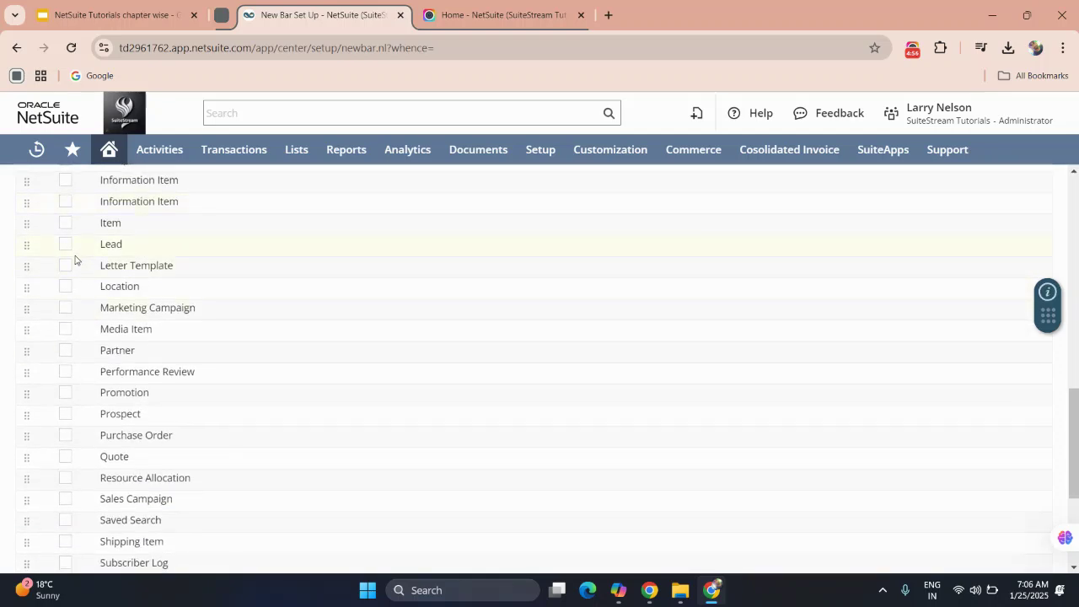
left_click(65, 223)
scroll(144, 240, "up", 10)
scroll(144, 240, "up", 3)
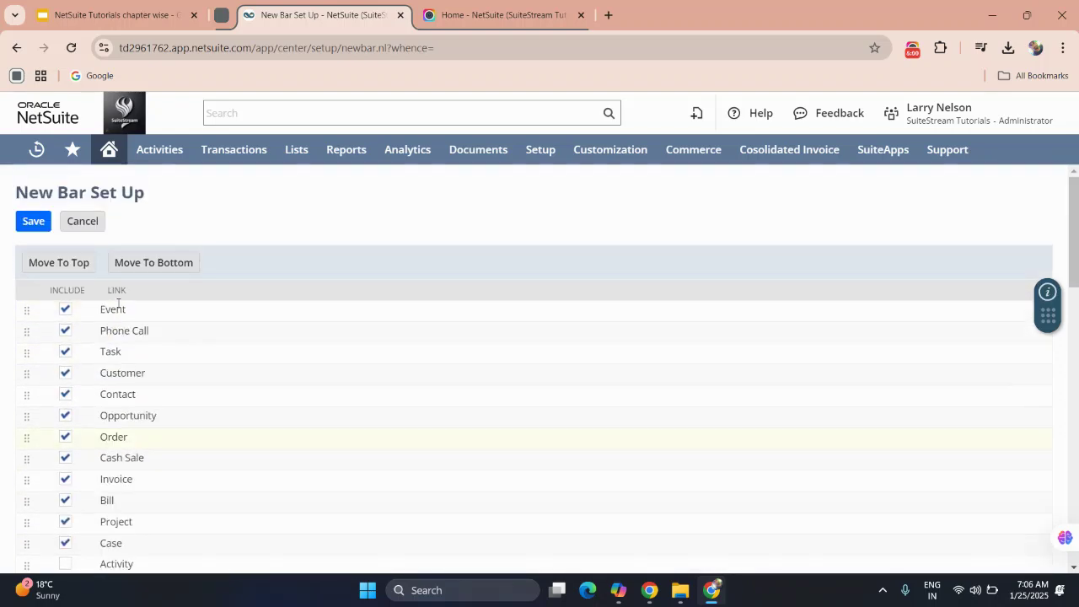
left_click(28, 219)
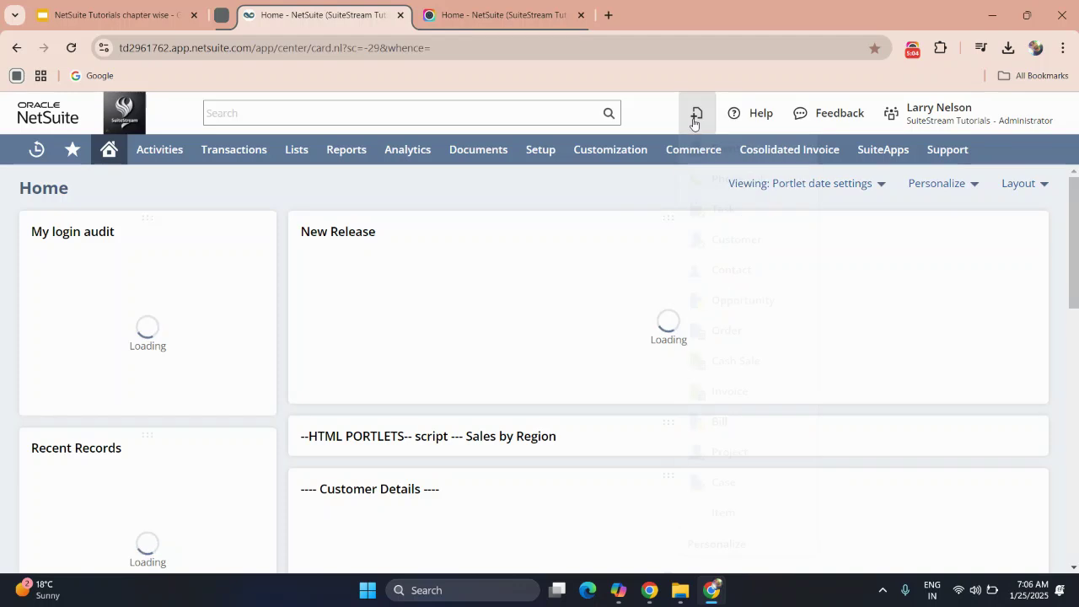
Start a new Customer record via Lists > Relationships > Customers > New.
mouse_move(696, 126)
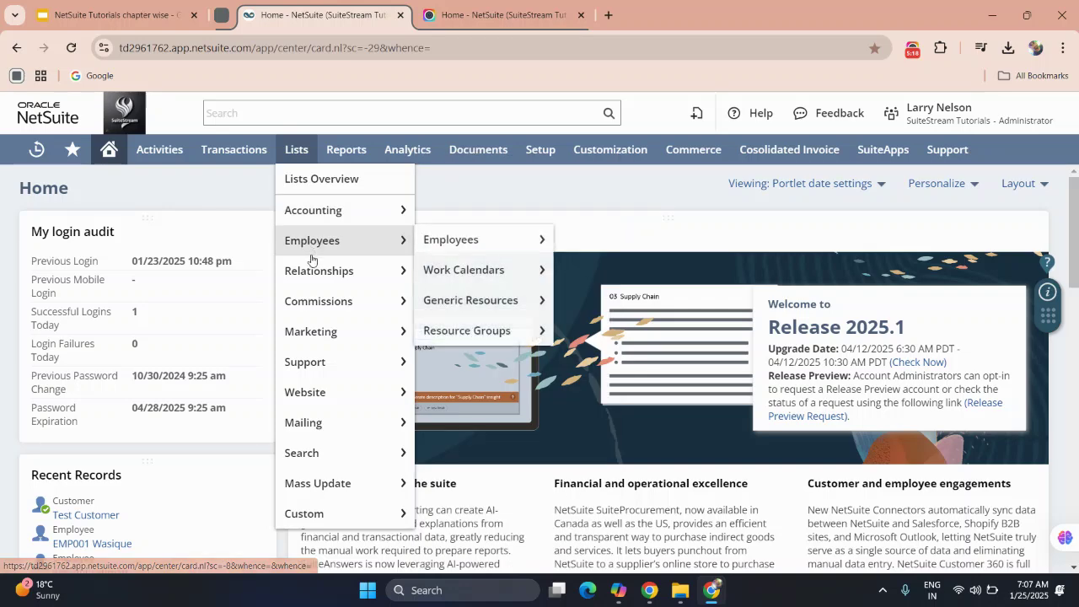
mouse_move(313, 264)
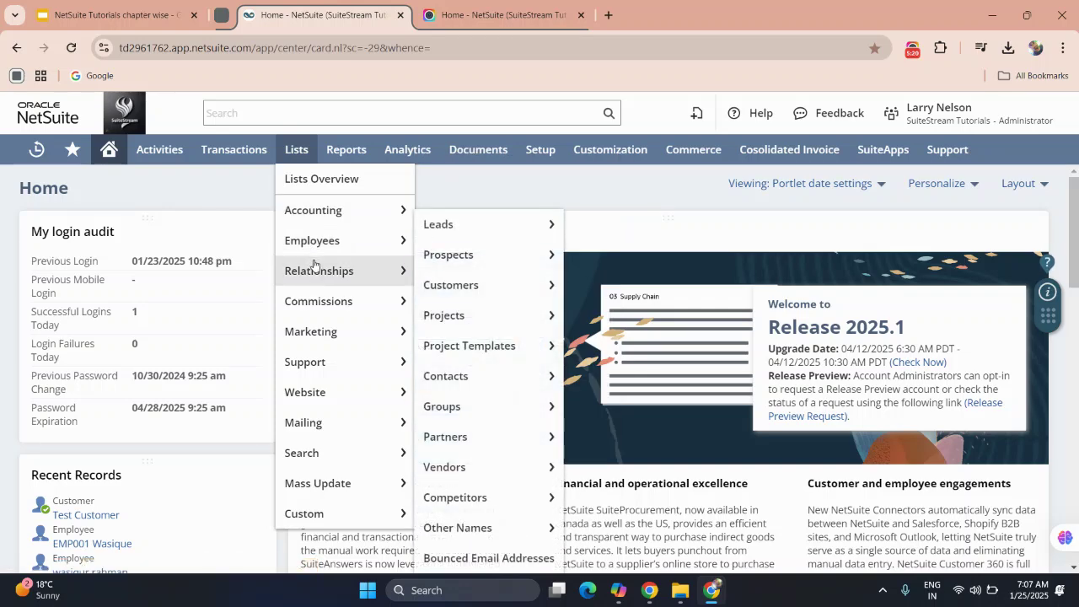
mouse_move(447, 284)
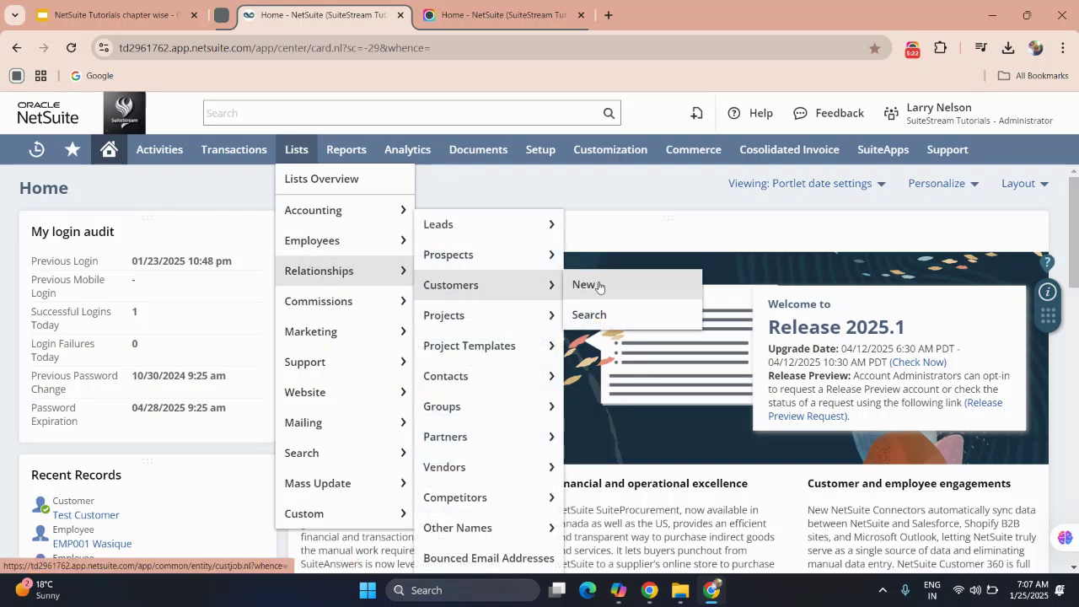
left_click(599, 286)
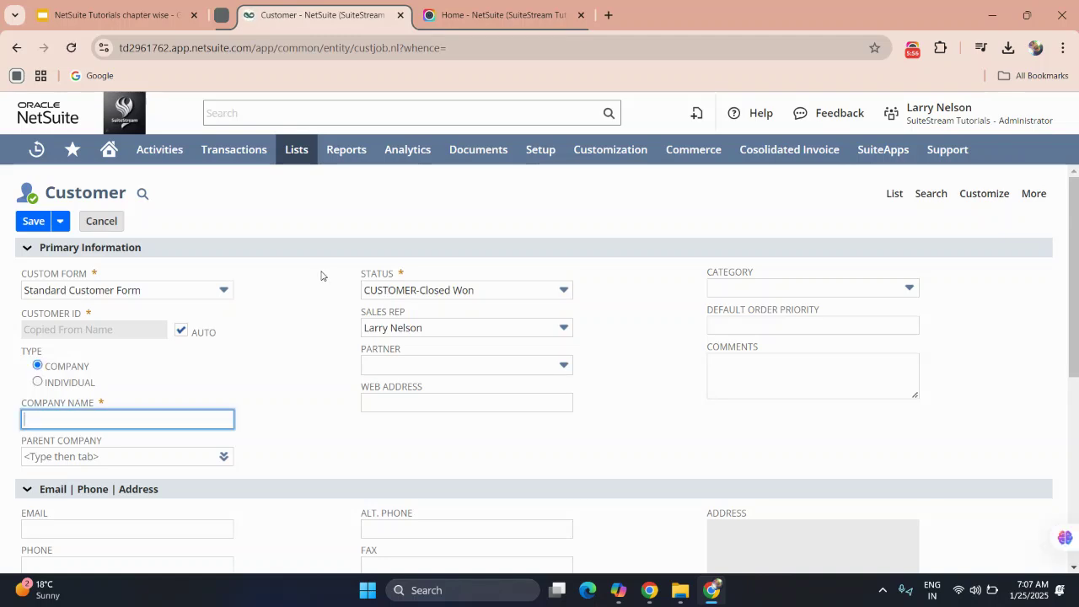
Visit the company name and parent company fields, dismissing the browser's address suggestions.
scroll(320, 275, "down", 1)
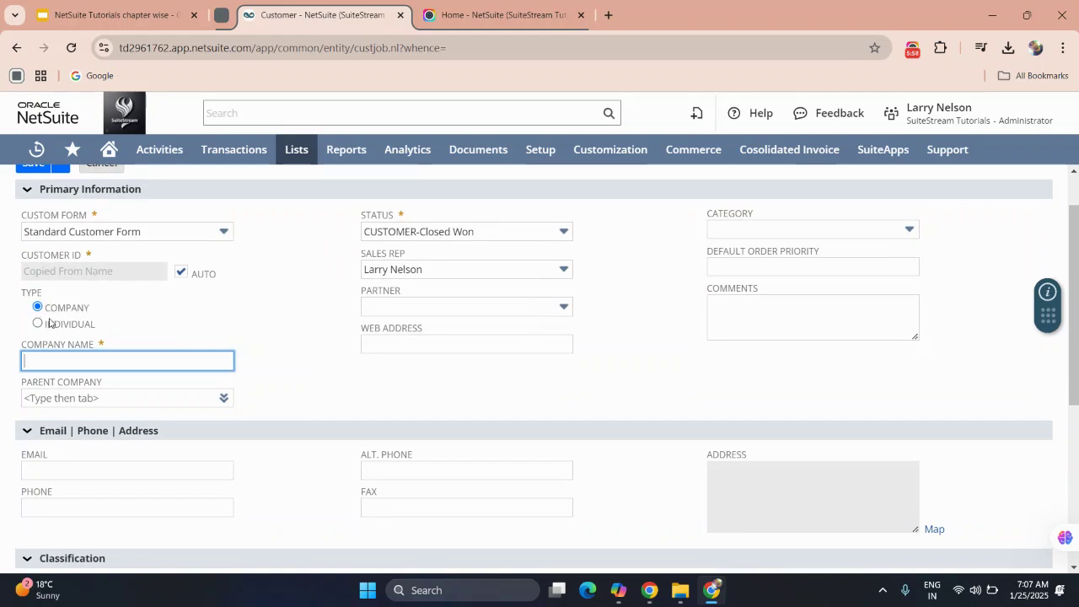
left_click(48, 359)
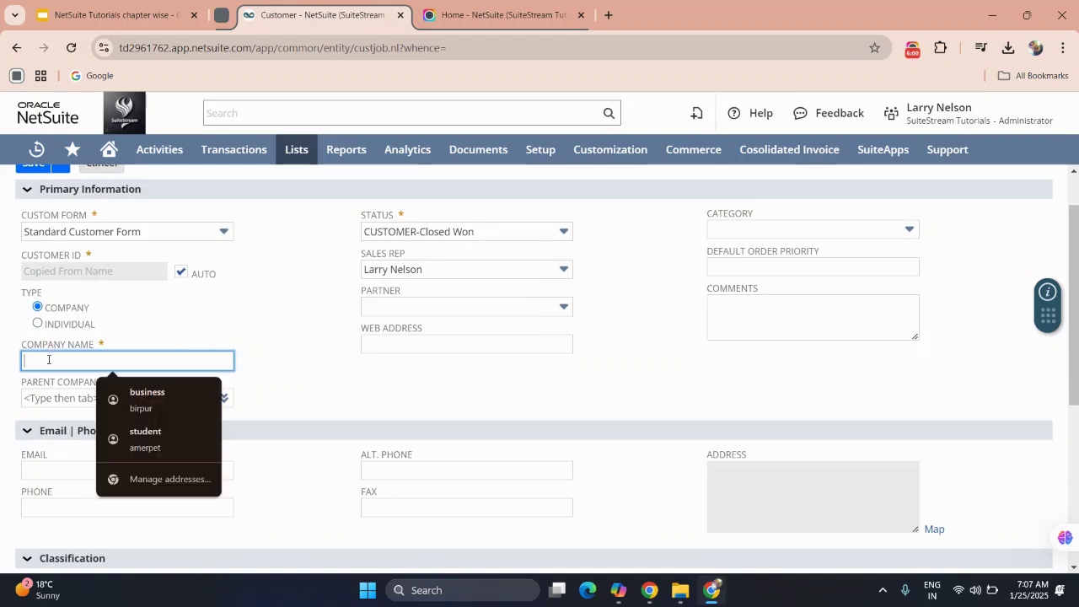
left_click(268, 287)
scroll(268, 287, "up", 1)
left_click(184, 456)
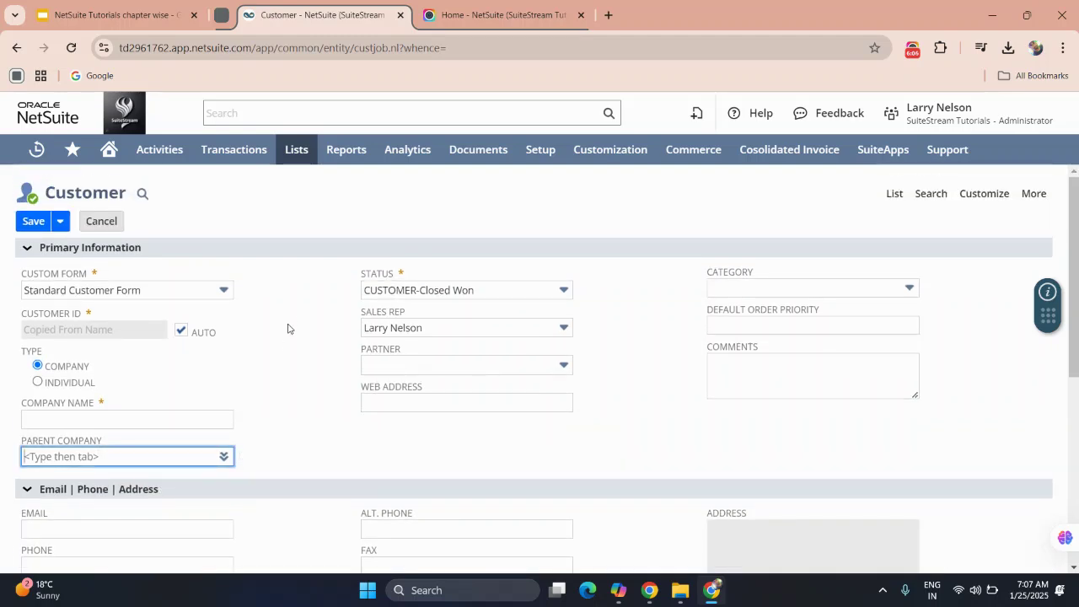
Browse the customer status options, leaving the status at Closed Won.
left_click(400, 291)
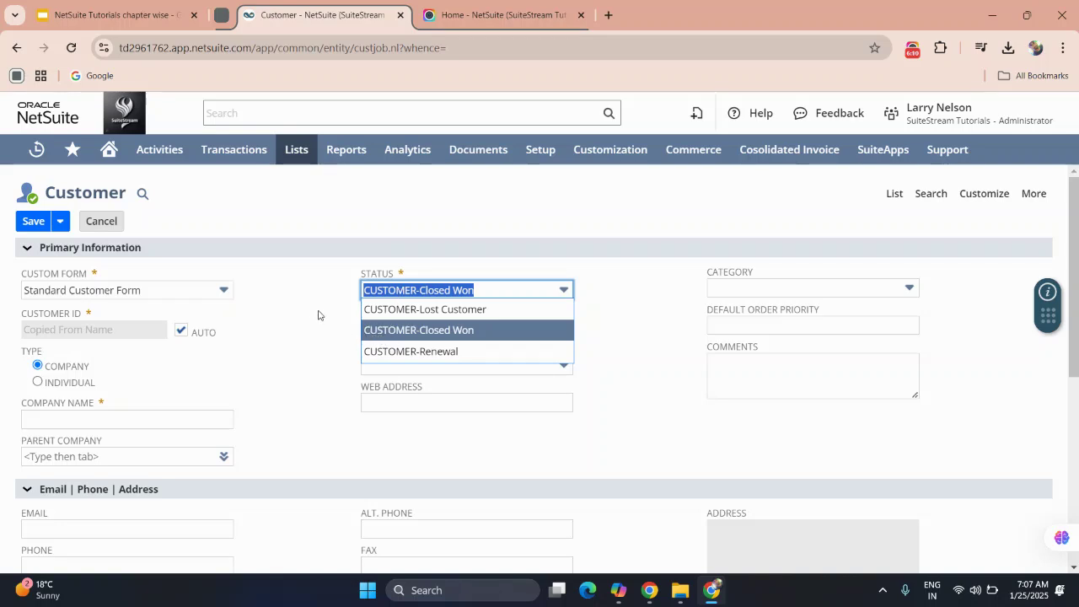
key("Up")
key("Down")
key("Down")
left_click(297, 344)
scroll(296, 344, "down", 3)
scroll(297, 344, "up", 3)
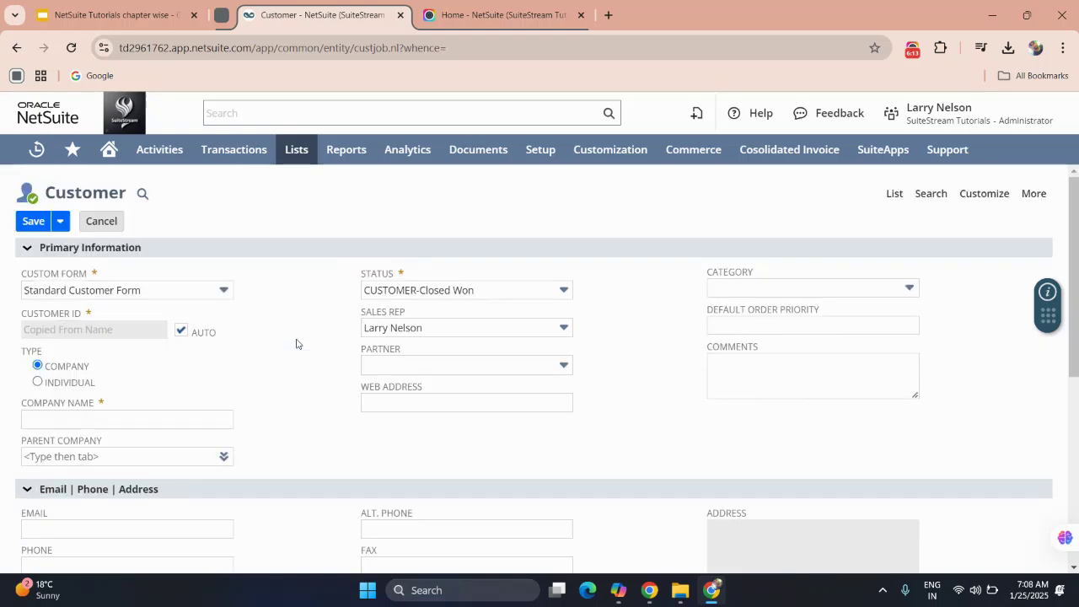
Look through customer categories without choosing one, then visit order priority and comments.
left_click(738, 280)
left_click(671, 330)
left_click(723, 331)
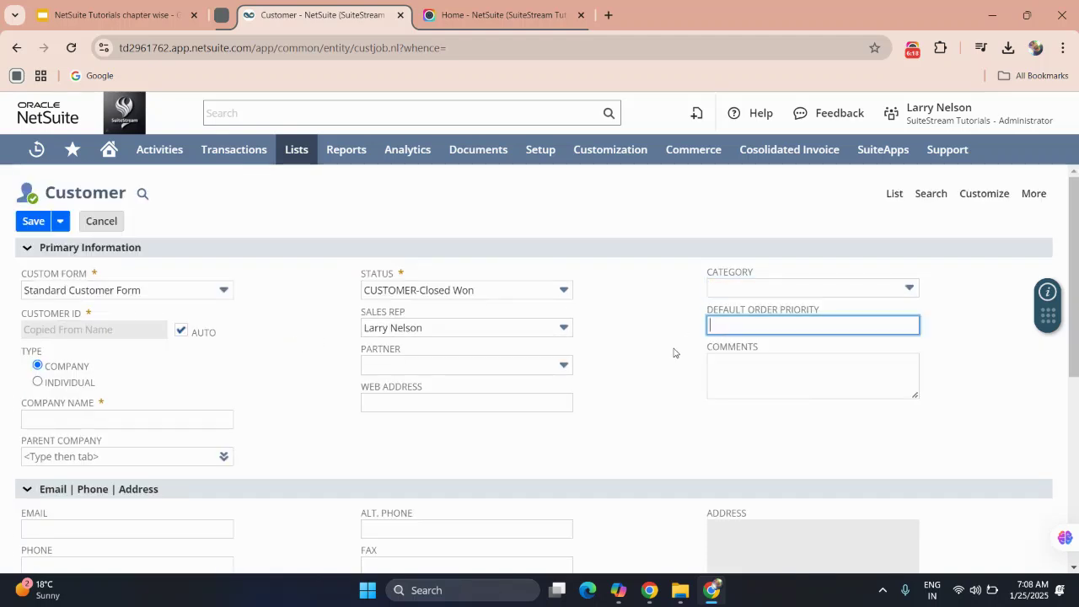
scroll(674, 352, "down", 1)
left_click(733, 309)
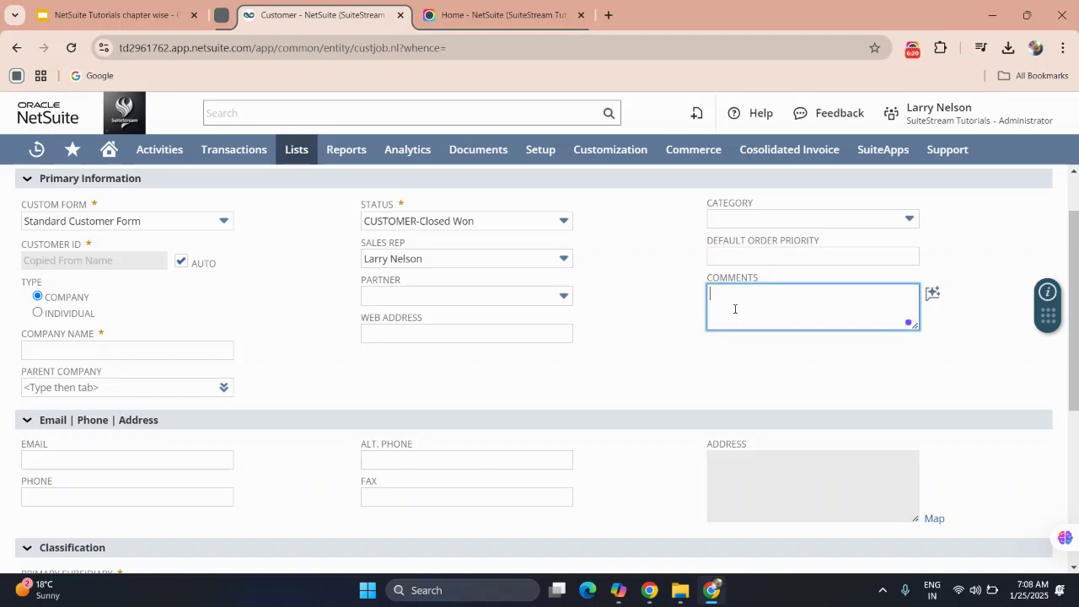
scroll(734, 308, "down", 2)
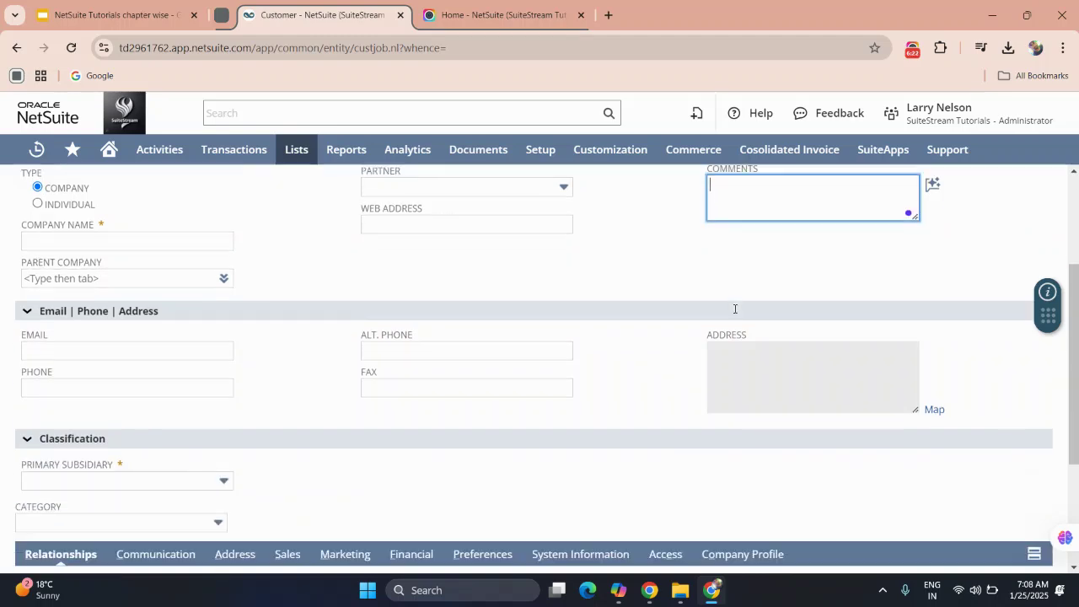
scroll(352, 343, "up", 2)
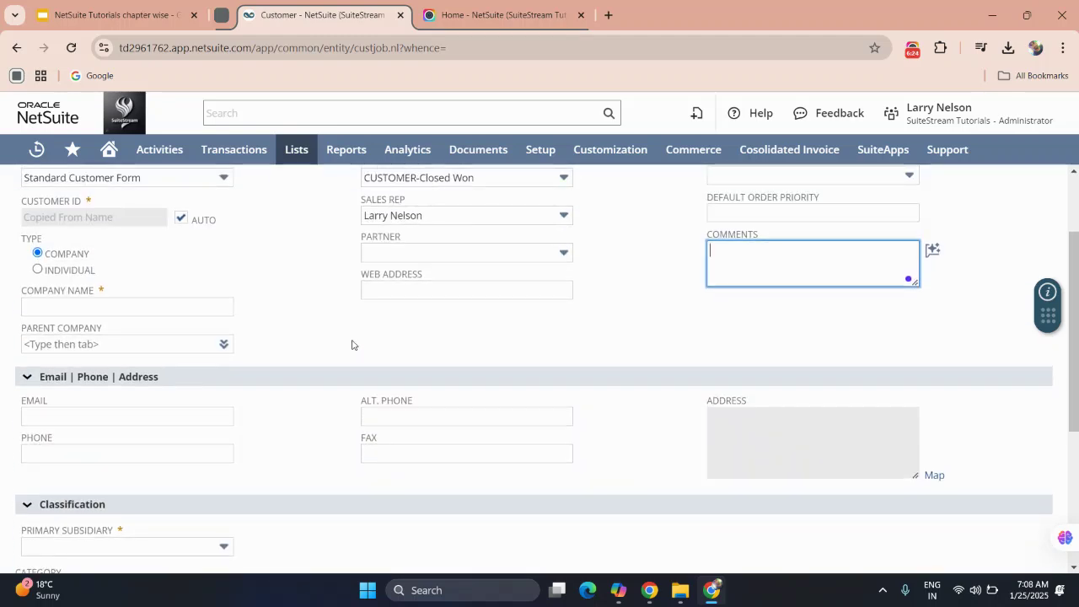
scroll(352, 344, "down", 2)
Visit the email and phone fields and set Primary Subsidiary to HEADQUARTERS.
left_click(203, 273)
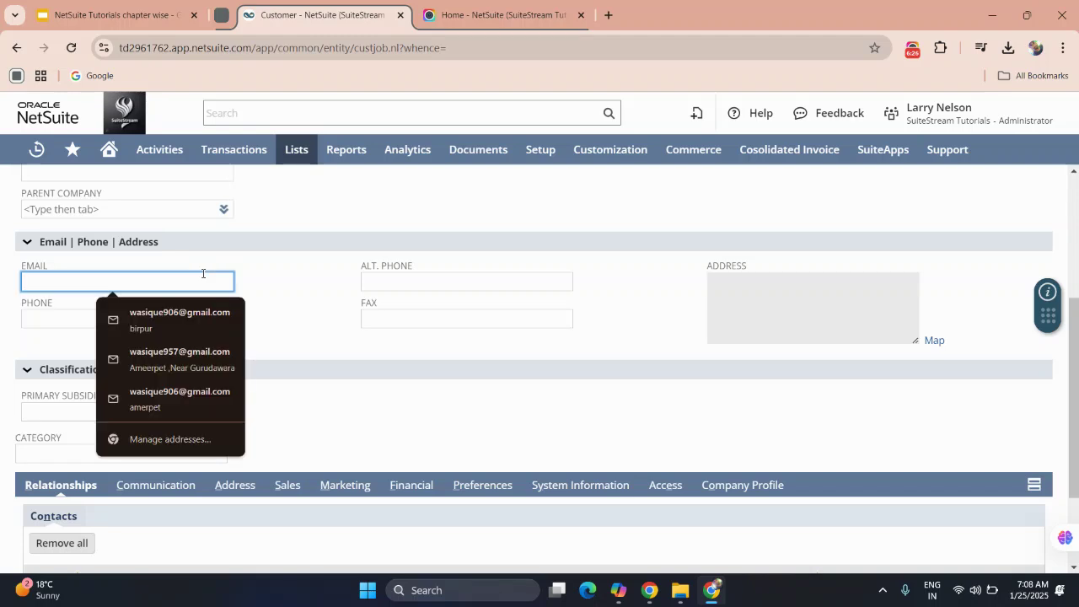
left_click(46, 312)
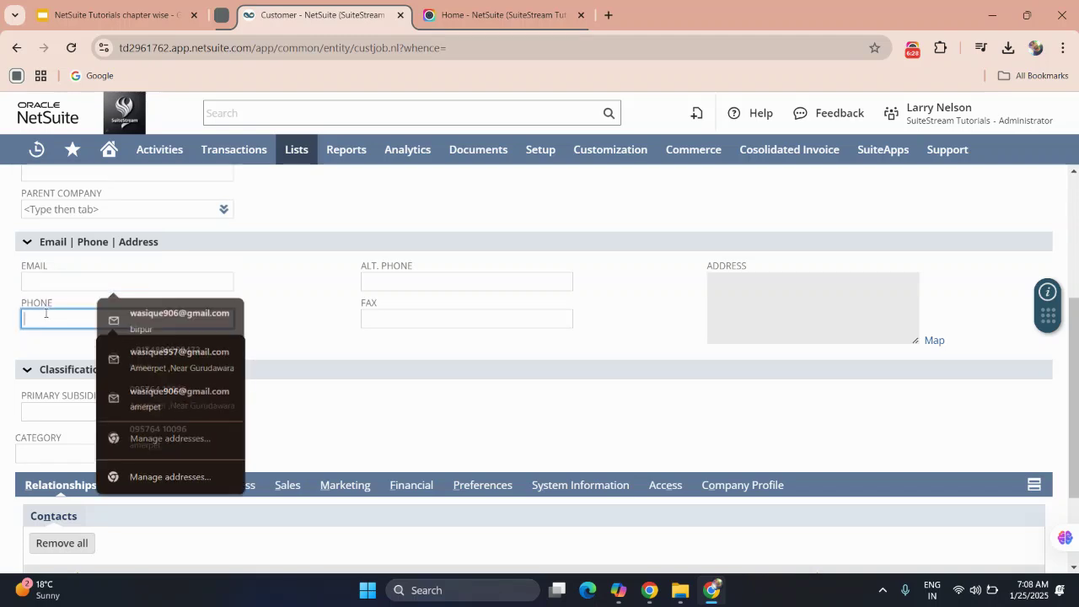
scroll(297, 308, "down", 2)
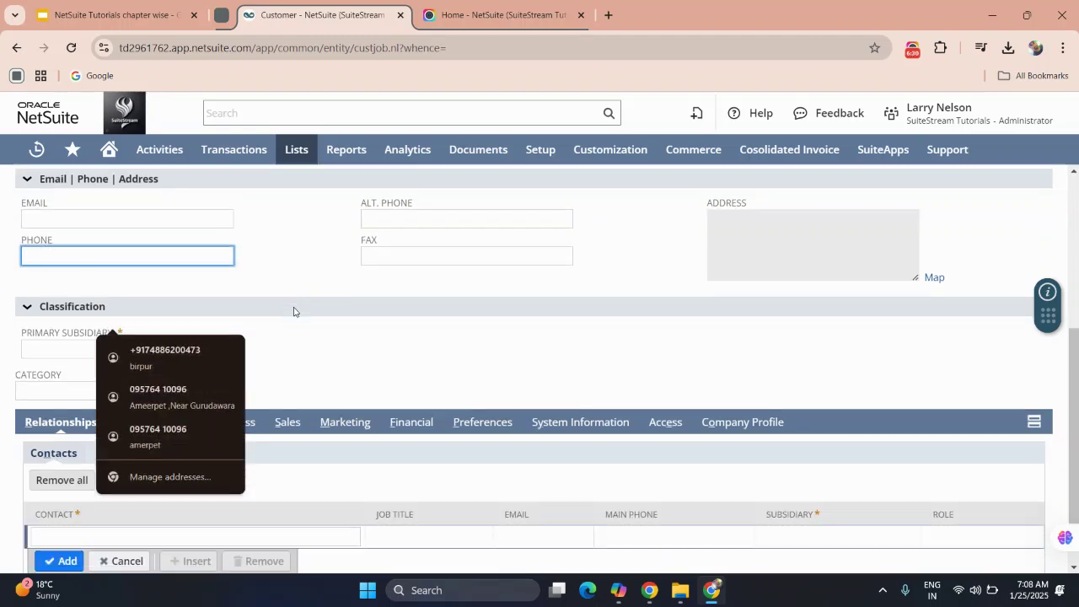
left_click(97, 312)
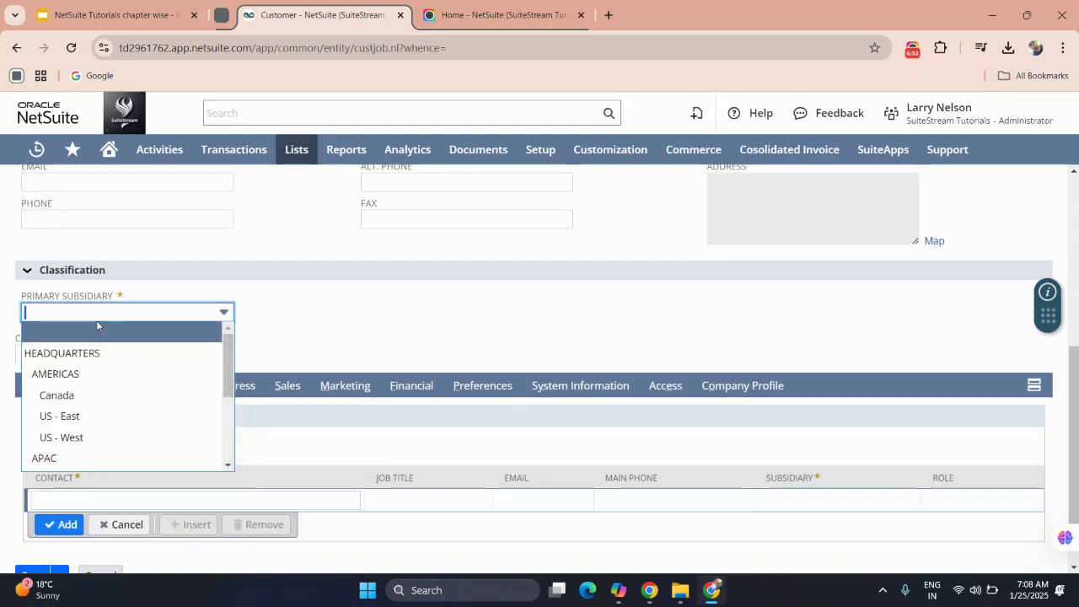
left_click(84, 355)
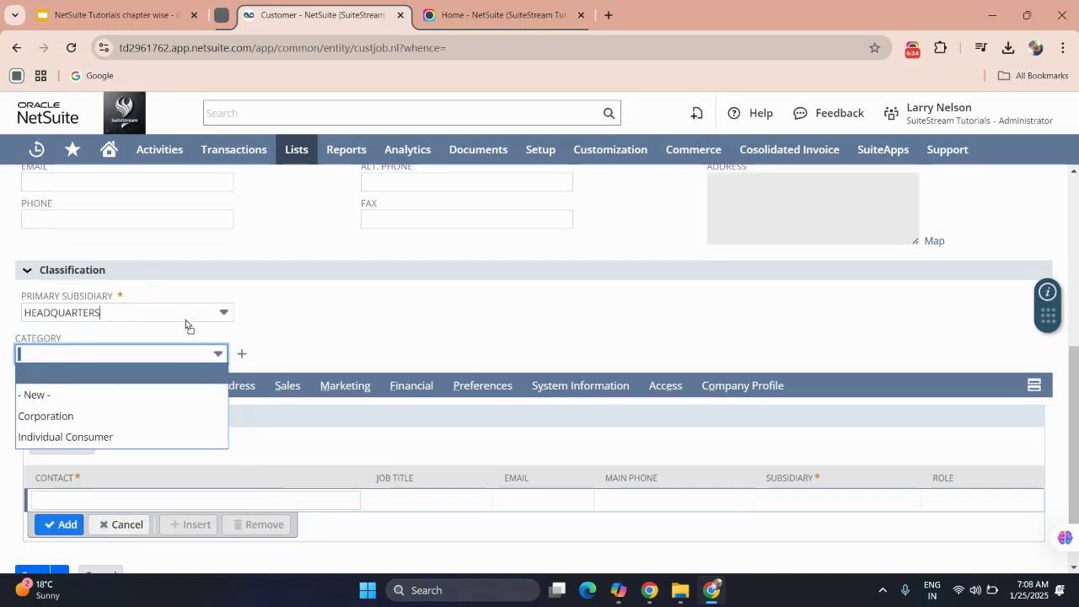
left_click(307, 295)
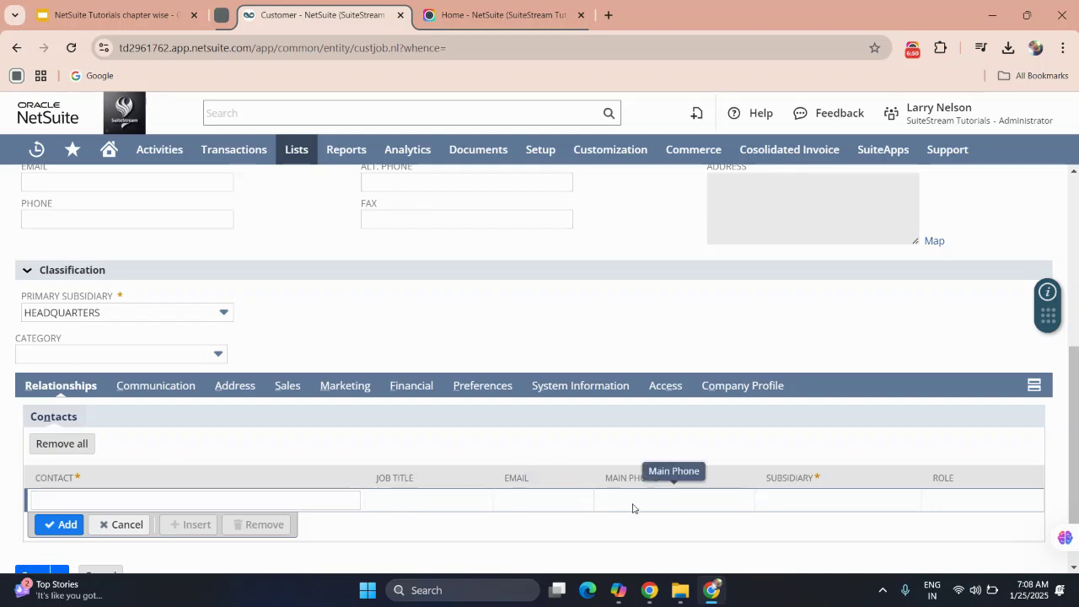
Check the Communication subtab, then open the address form for the Address subtab's row.
left_click(169, 393)
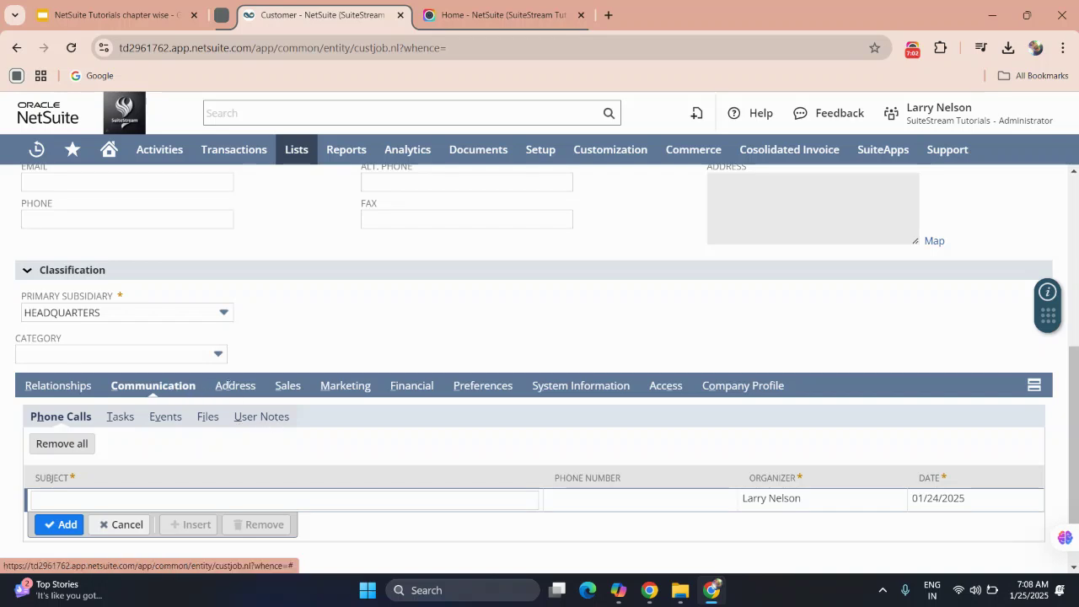
left_click(228, 389)
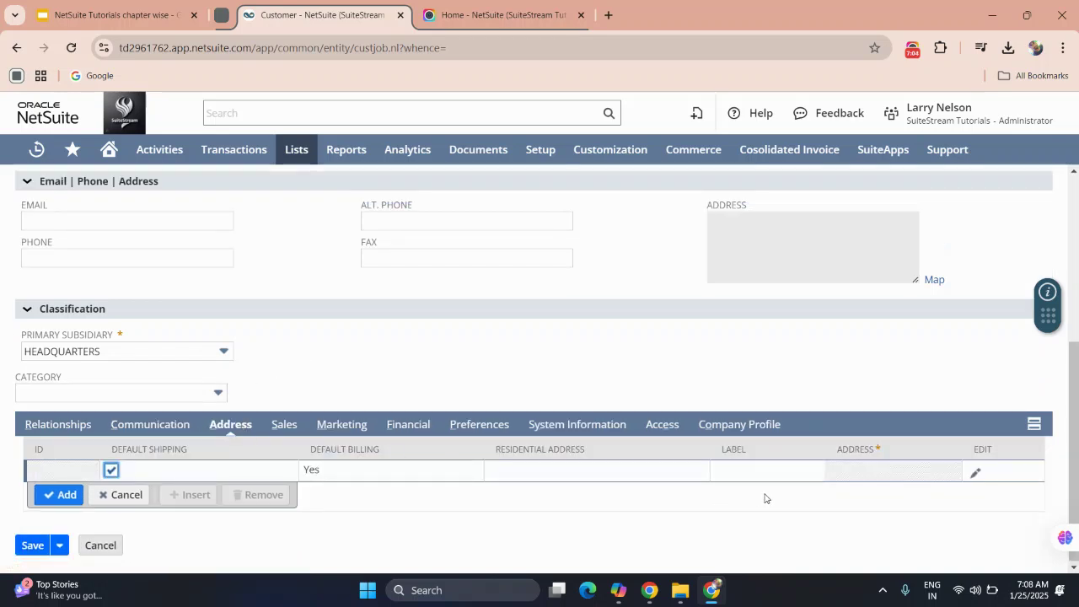
left_click(975, 472)
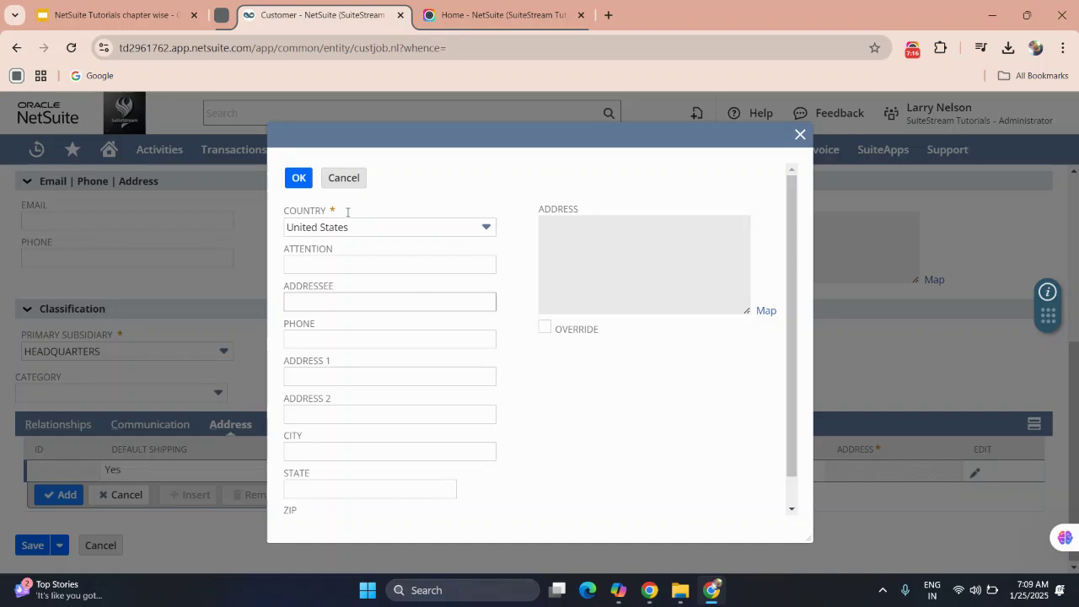
Pick United States Minor Outlying Islands, visit Attention and Addressee, then close the form unsaved.
left_click(361, 226)
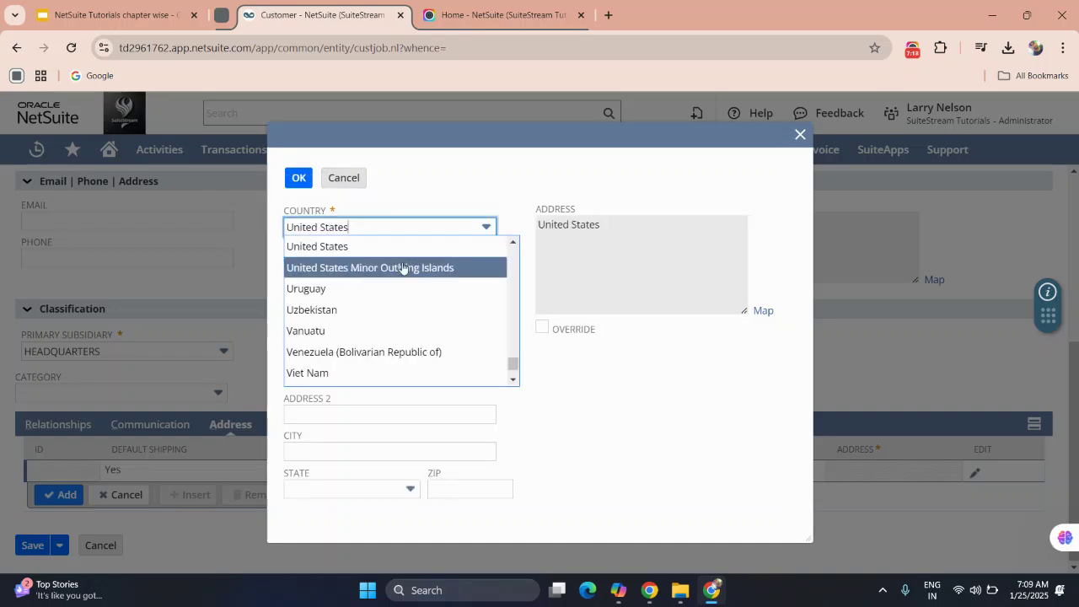
left_click(405, 268)
left_click(385, 265)
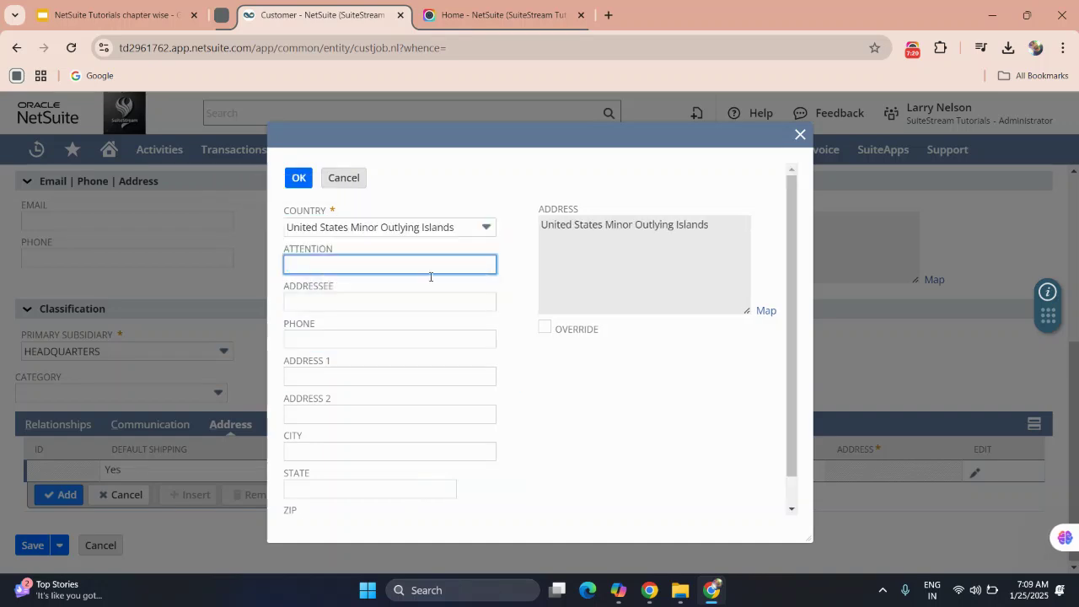
left_click(326, 303)
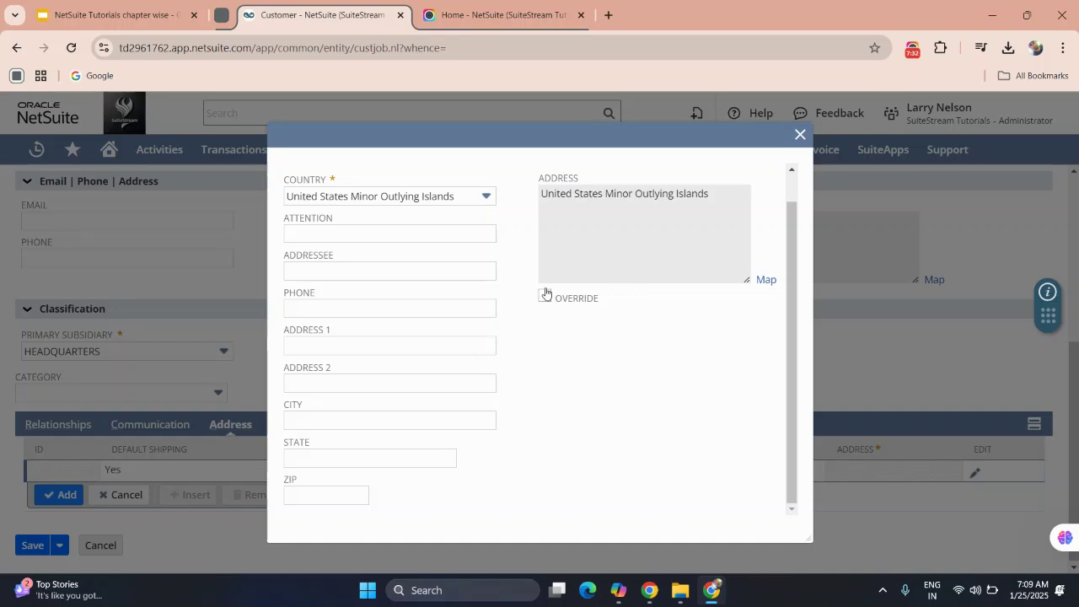
left_click(799, 135)
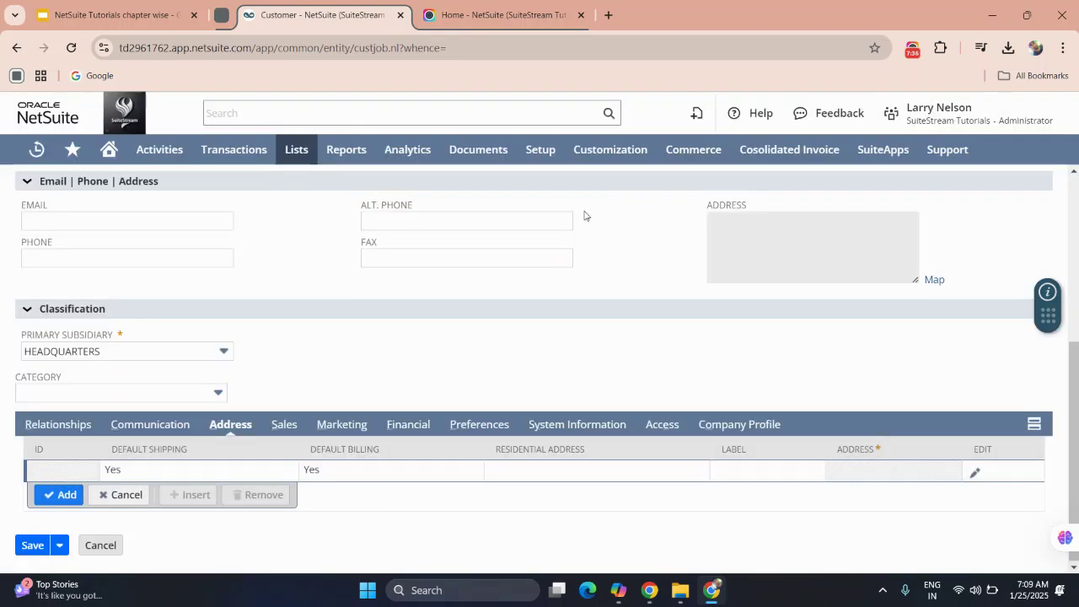
Try adding the empty address line, dismiss the missing-address alert, and view Sales details.
left_click(61, 495)
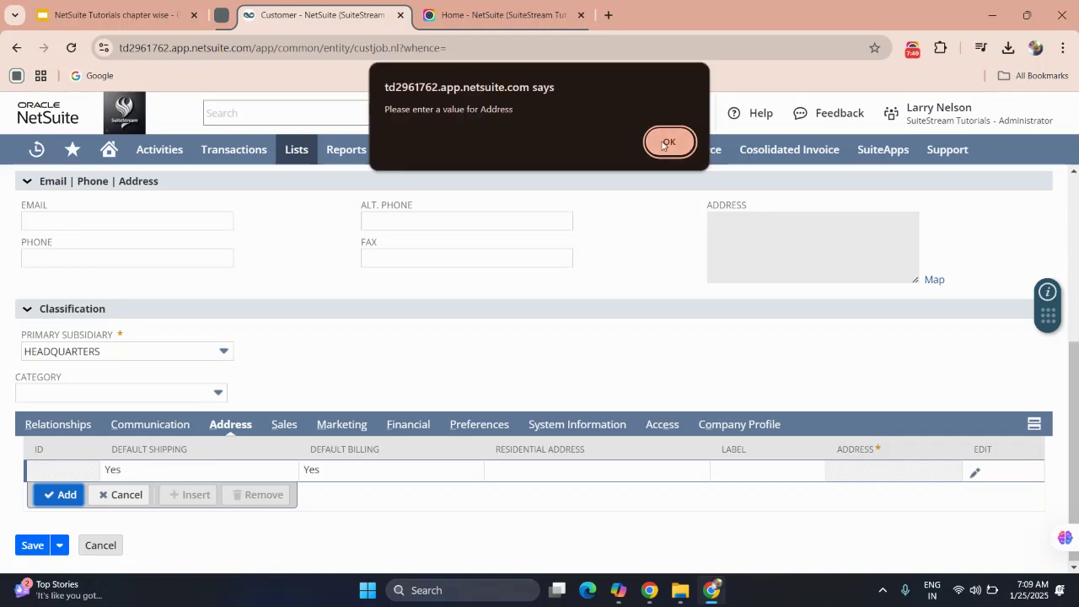
left_click(669, 141)
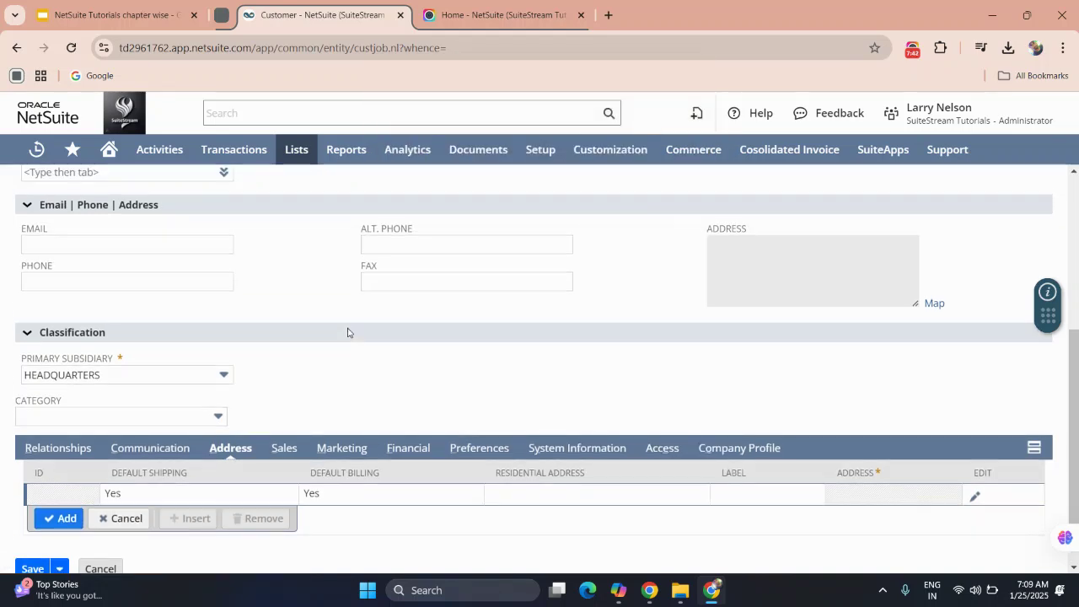
left_click(290, 431)
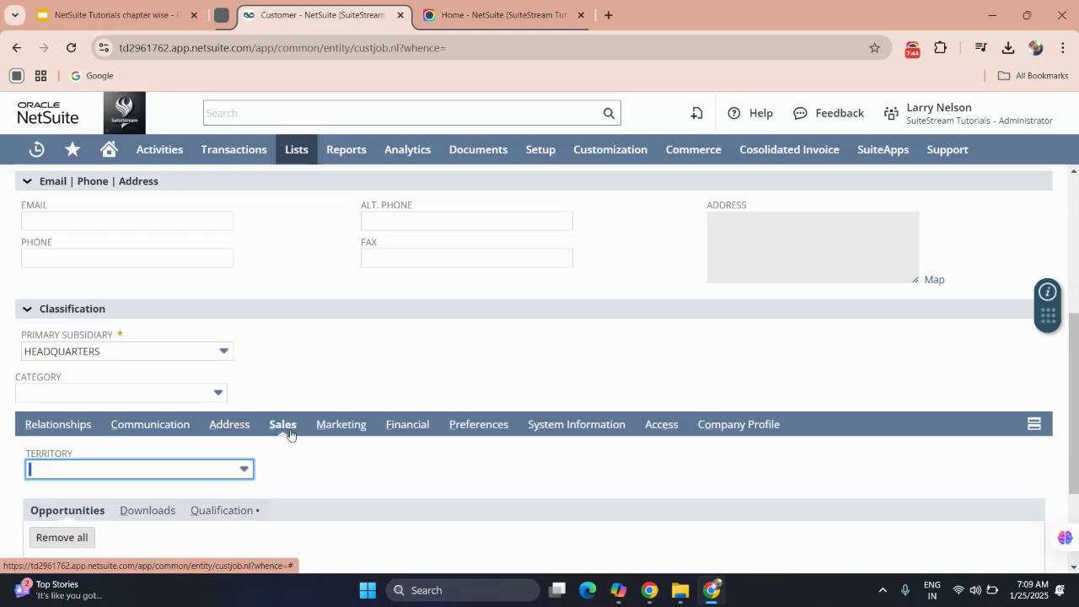
scroll(290, 434, "down", 2)
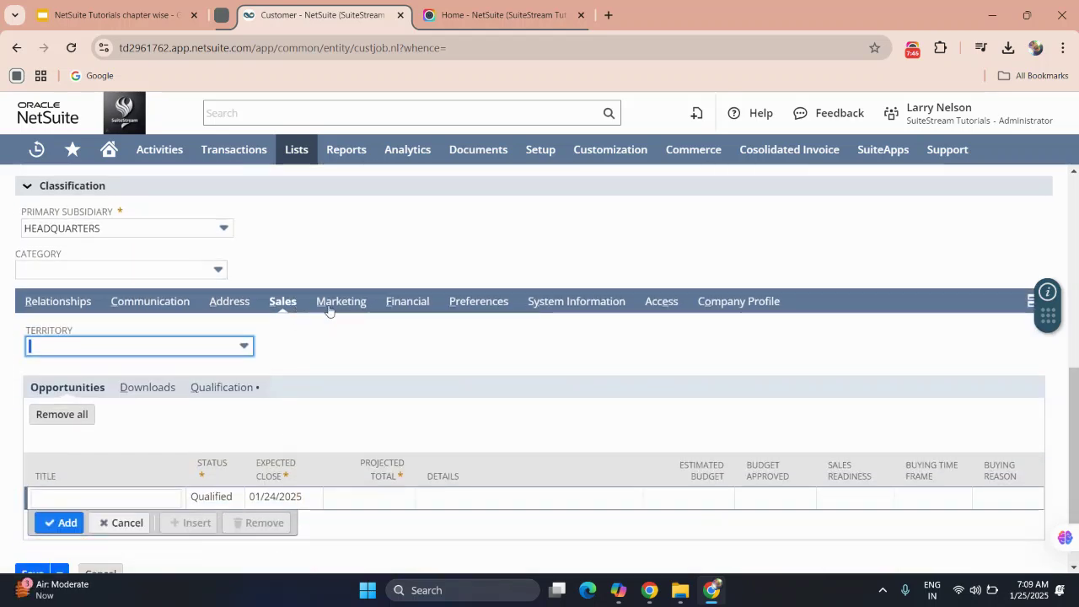
Review the Marketing, Financial and Preferences subtabs, showing Language English (U.S.).
left_click(328, 308)
left_click(395, 303)
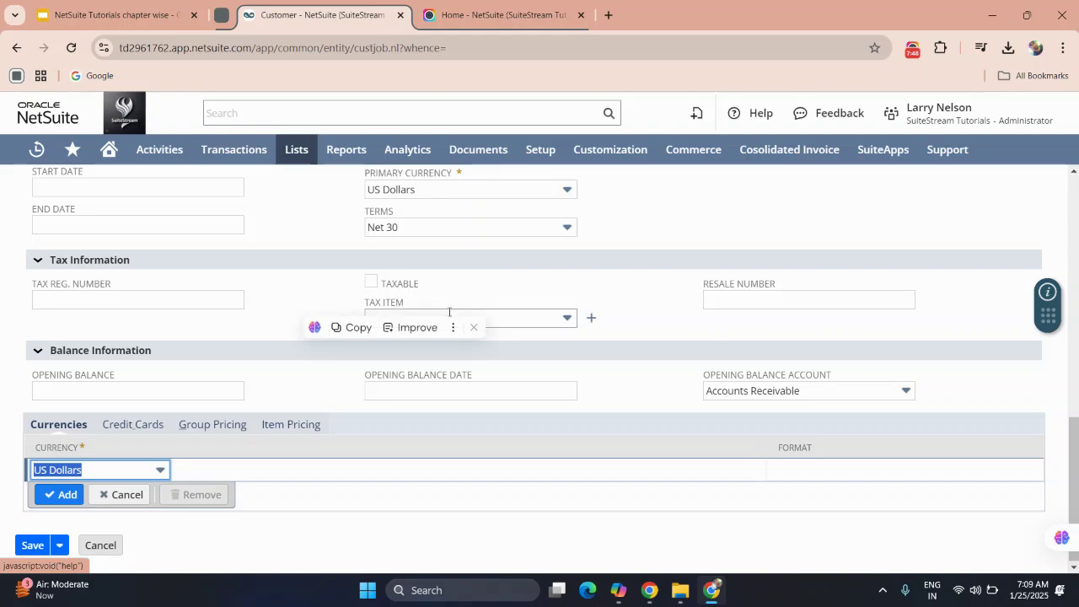
scroll(294, 408, "up", 4)
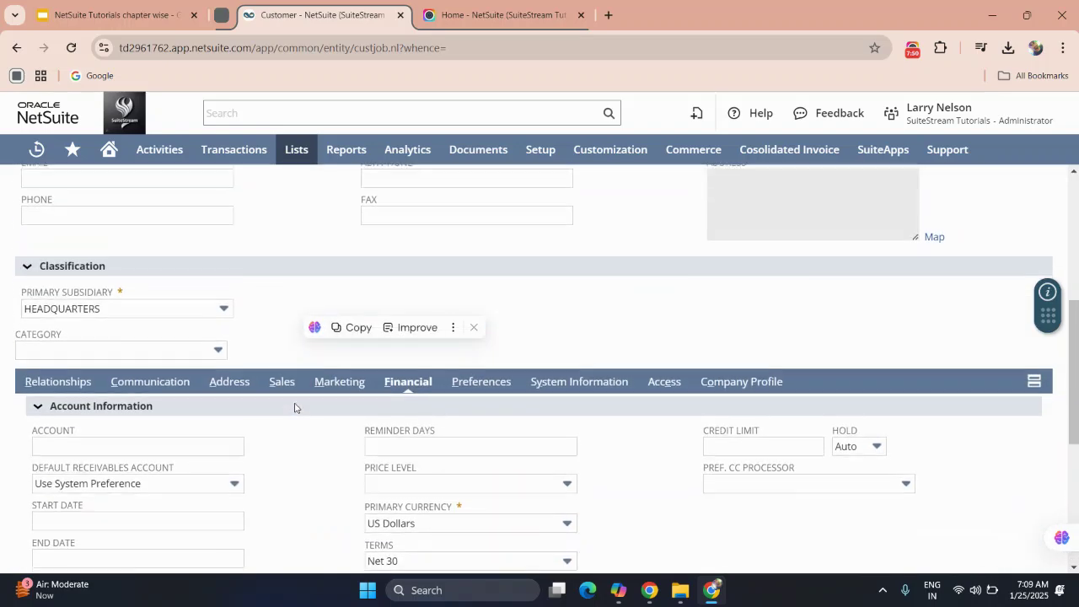
left_click(475, 403)
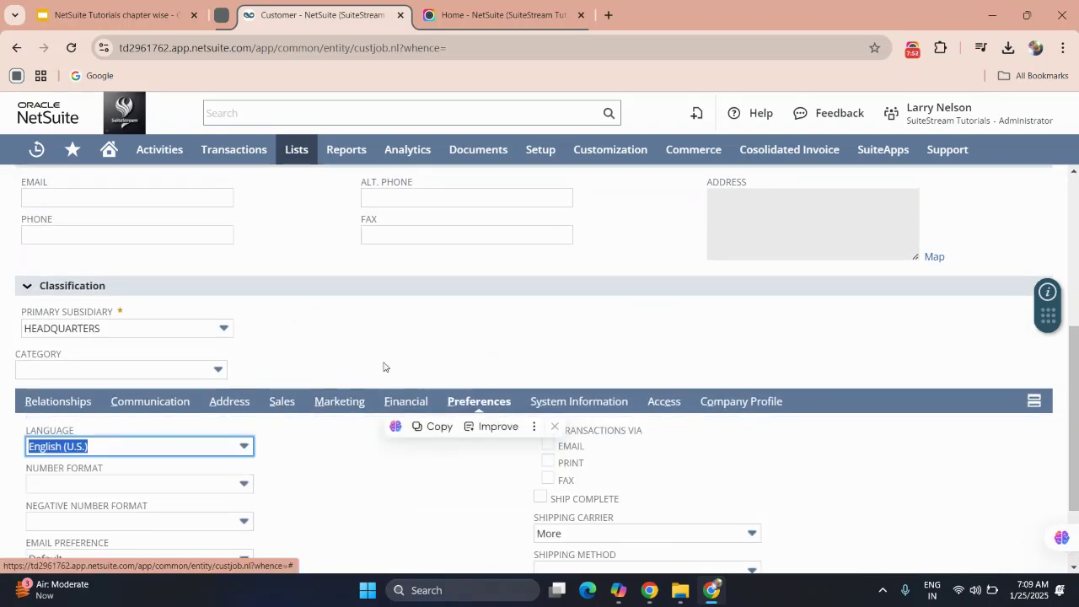
scroll(335, 514, "down", 1)
scroll(335, 514, "down", 1)
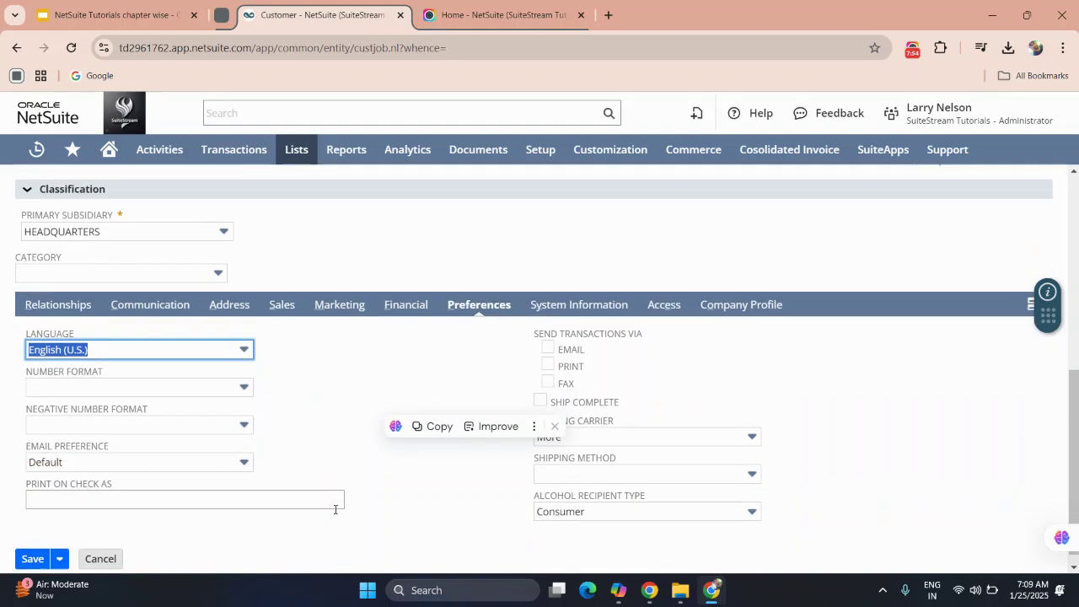
scroll(341, 400, "up", 3)
scroll(338, 403, "up", 3)
mouse_move(38, 221)
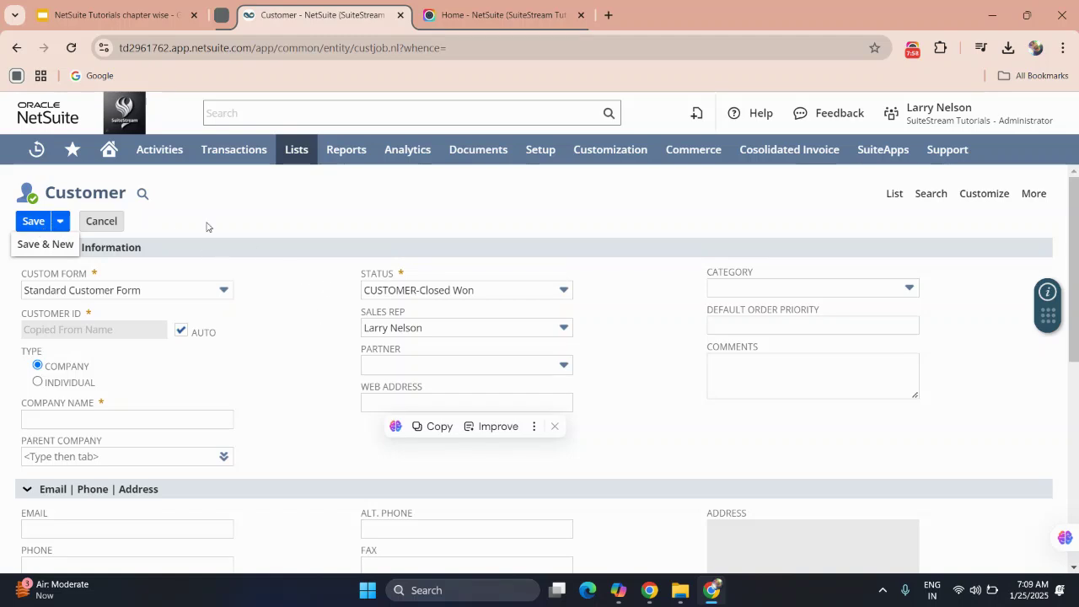
Abandon the unsaved customer and return to the Customers list, Customer General view.
left_click(893, 193)
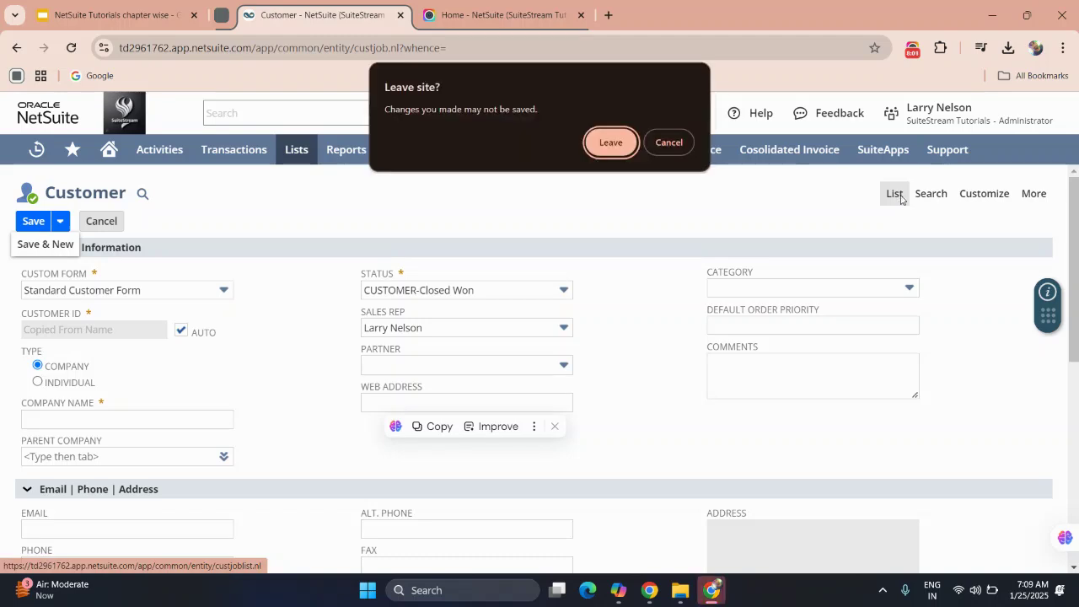
left_click(614, 144)
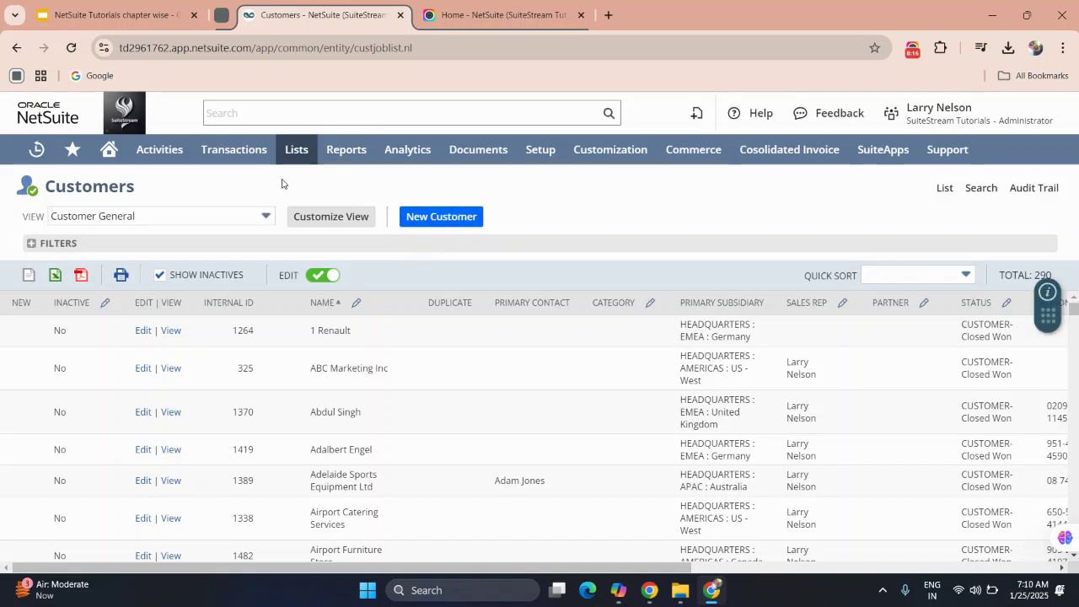
Start a new Vendor record via Lists > Relationships > Vendors > New.
mouse_move(290, 150)
mouse_move(308, 268)
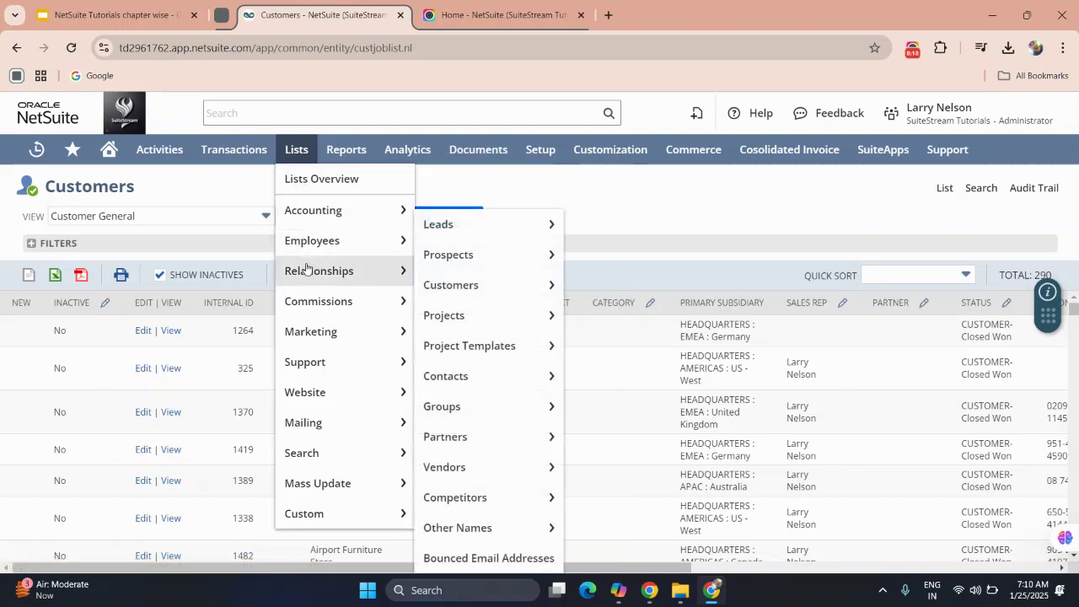
mouse_move(450, 284)
mouse_move(454, 421)
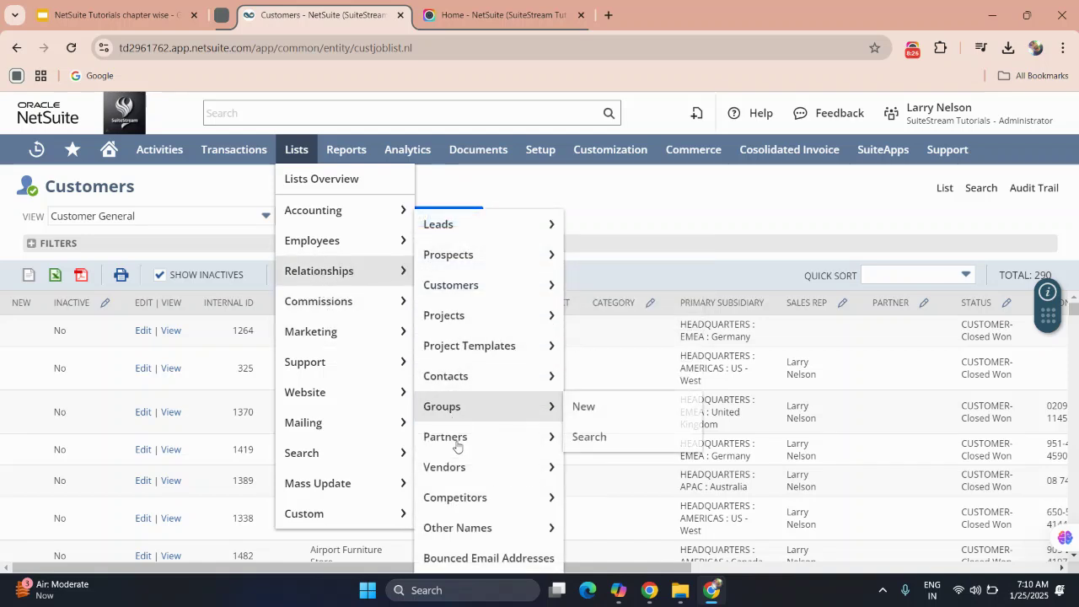
mouse_move(459, 474)
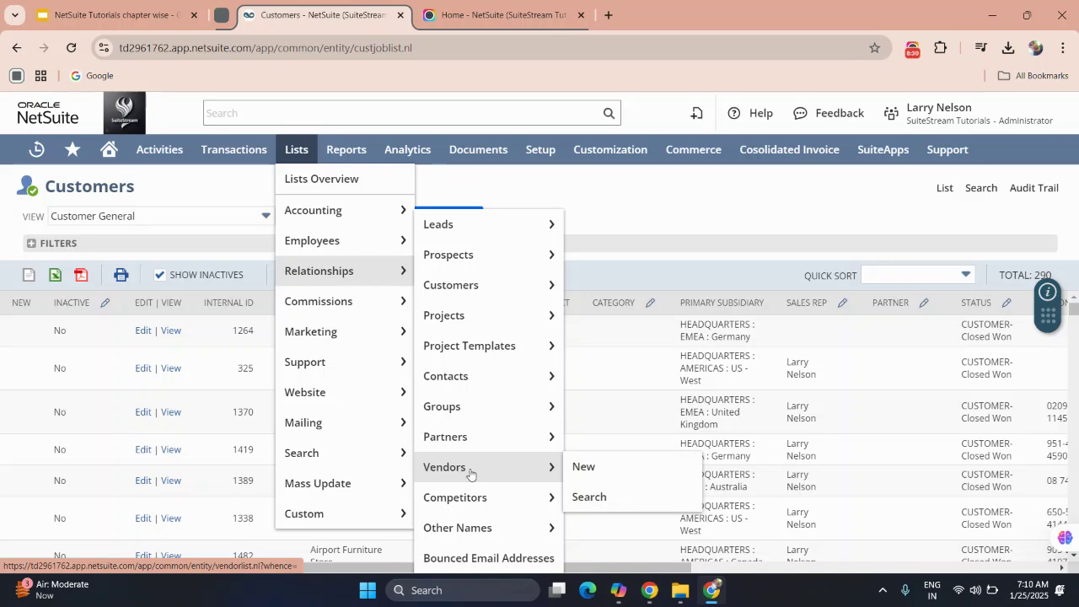
left_click(578, 468)
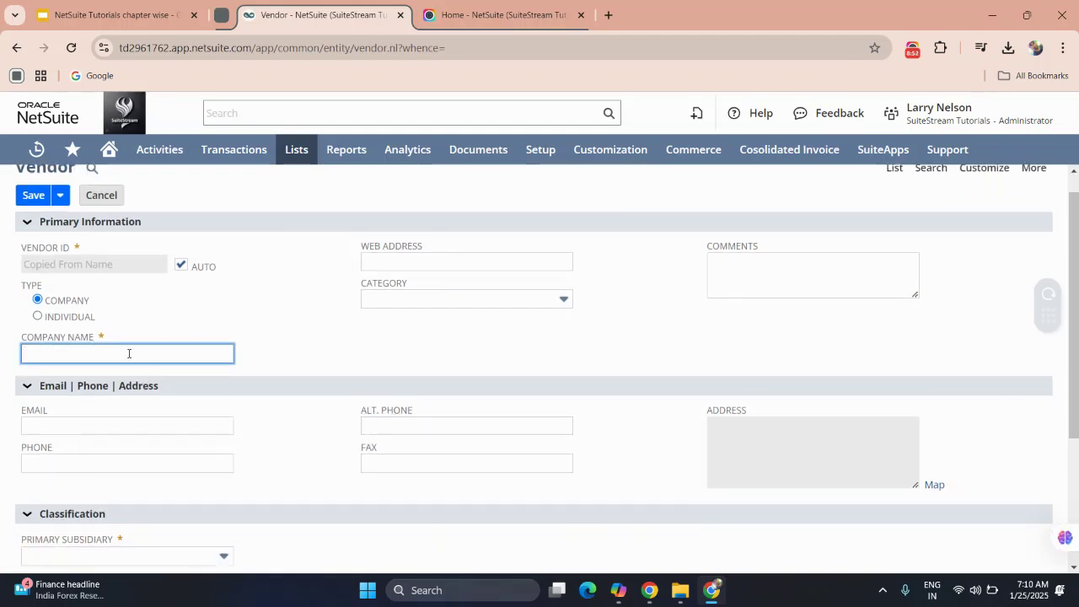
Visit the vendor's company name, email, phone and web address fields, leaving them blank.
left_click(127, 353)
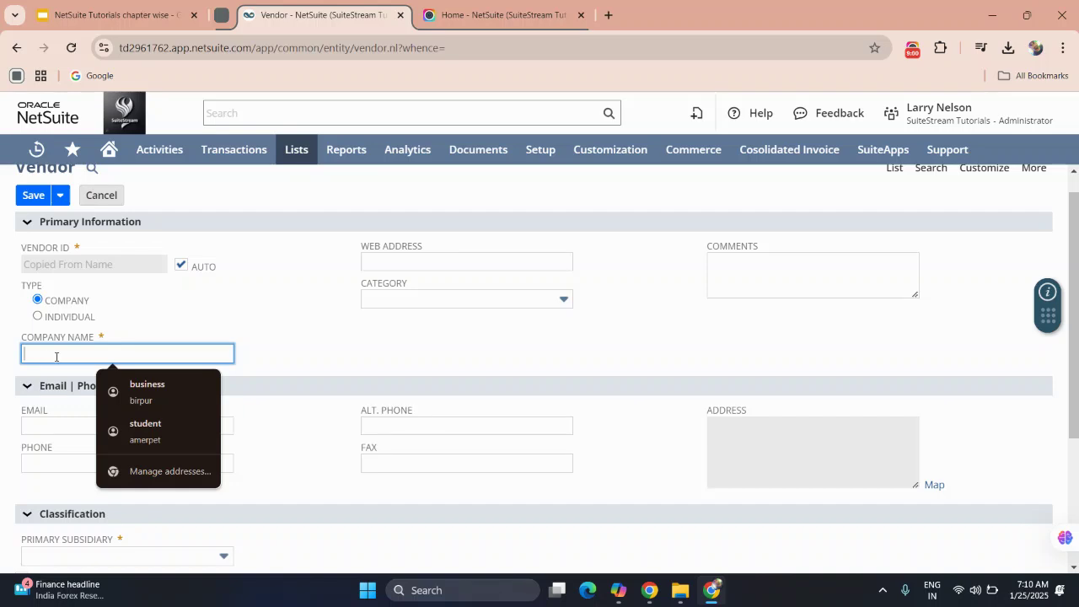
left_click(46, 425)
left_click(84, 463)
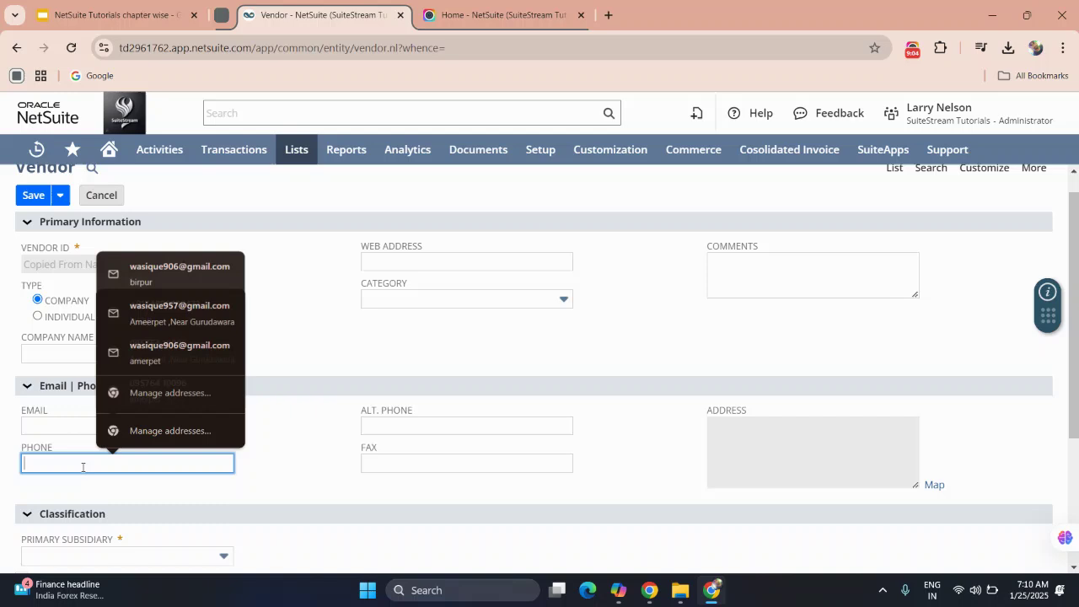
left_click(402, 262)
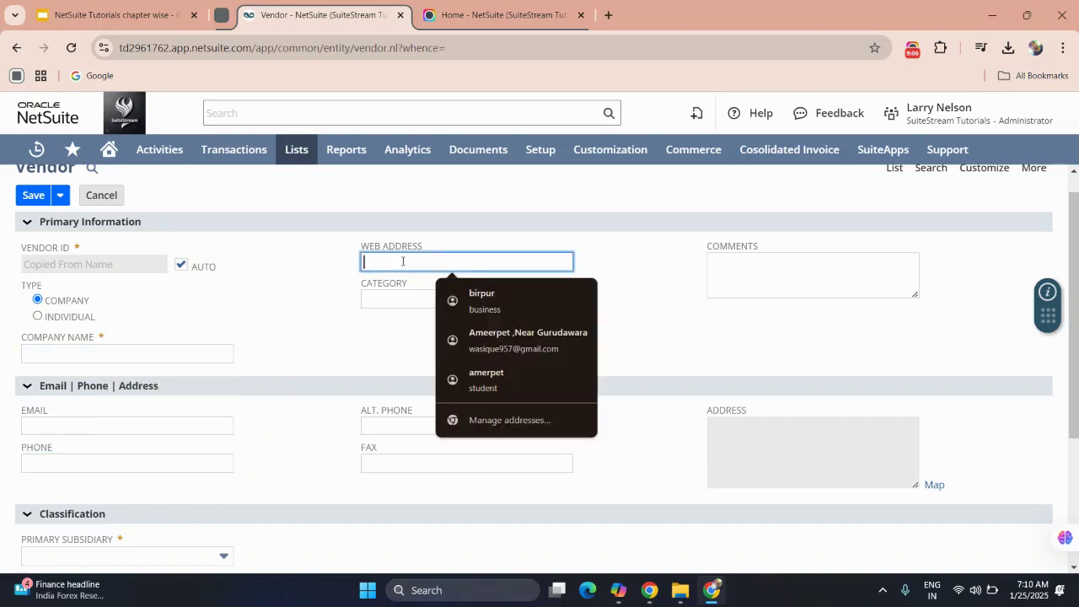
left_click(295, 326)
Leave the vendor category unset and set Primary Subsidiary to HEADQUARTERS.
left_click(387, 300)
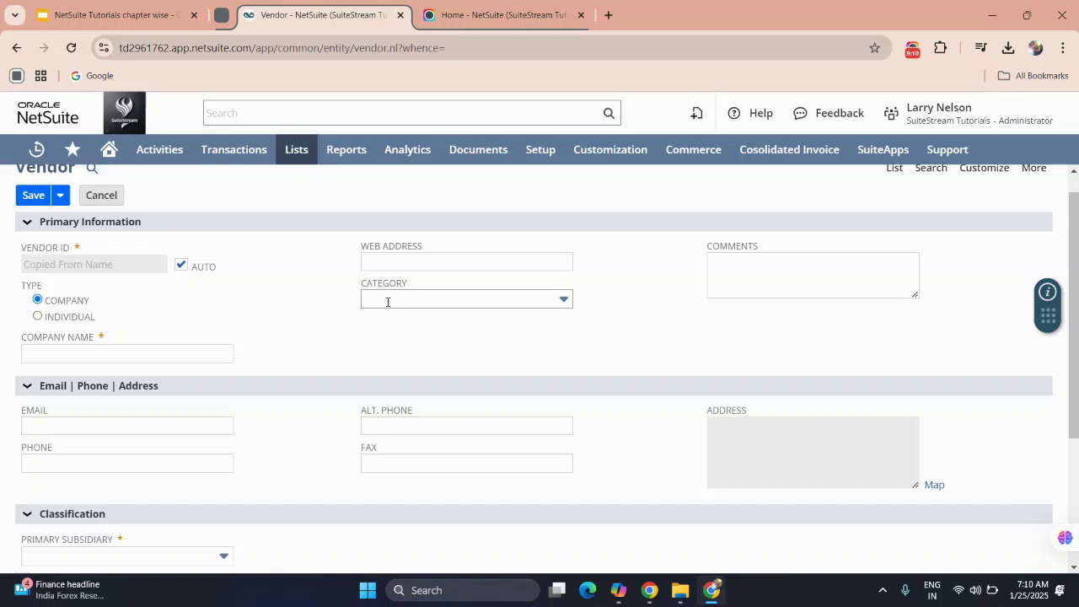
scroll(389, 387, "down", 1)
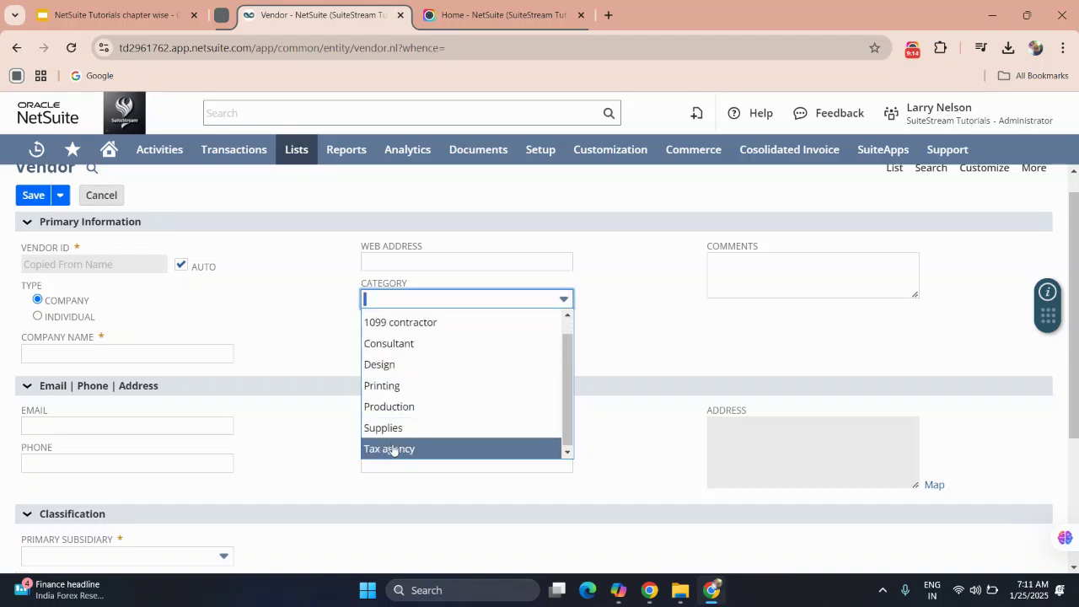
left_click(734, 289)
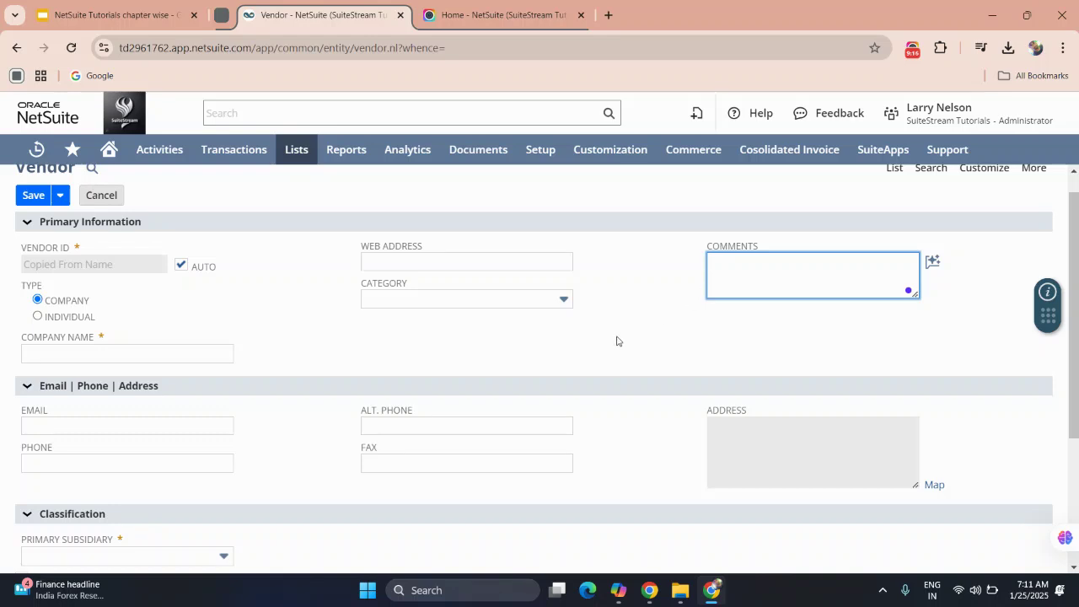
scroll(614, 341, "down", 2)
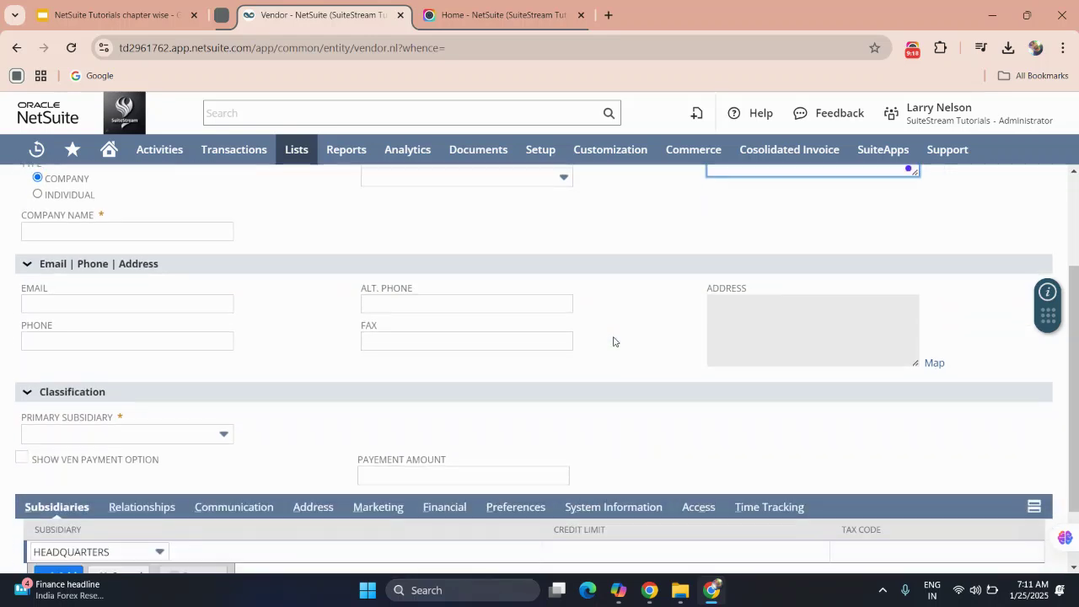
left_click_drag(344, 354, 250, 383)
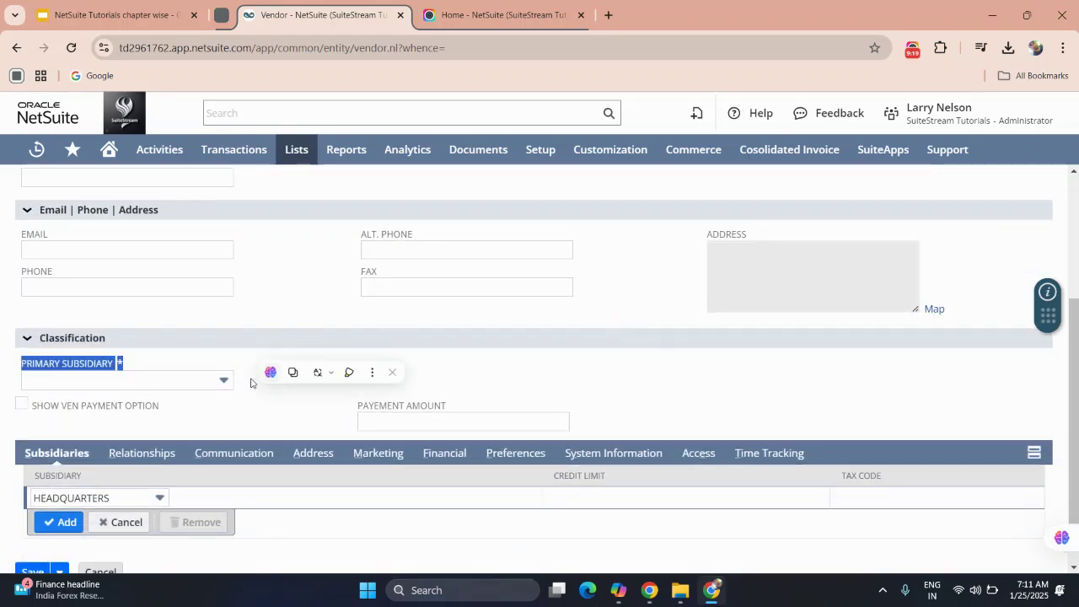
left_click(195, 380)
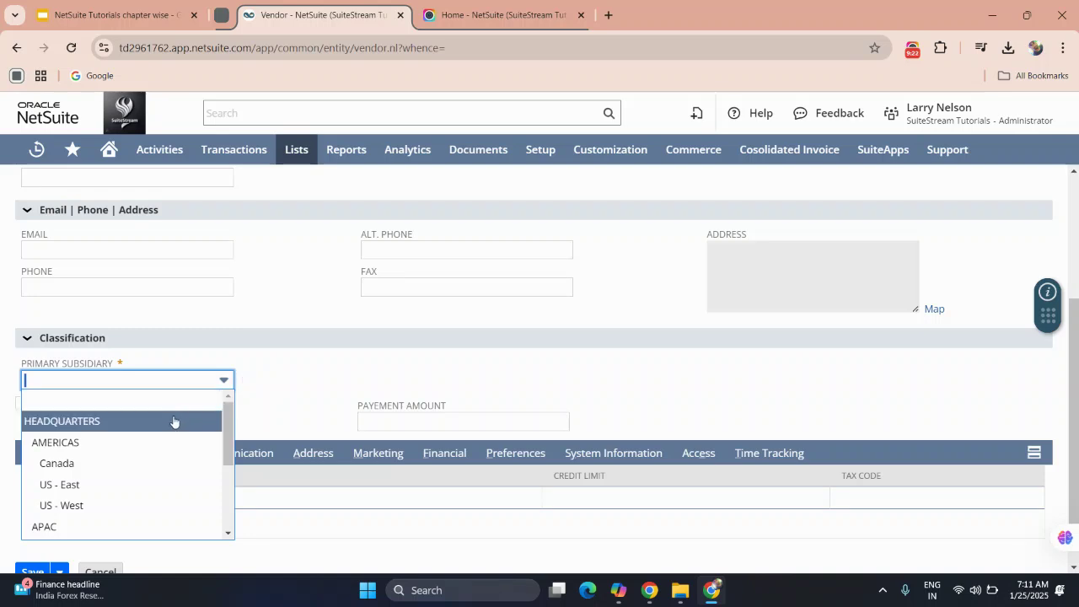
left_click(305, 337)
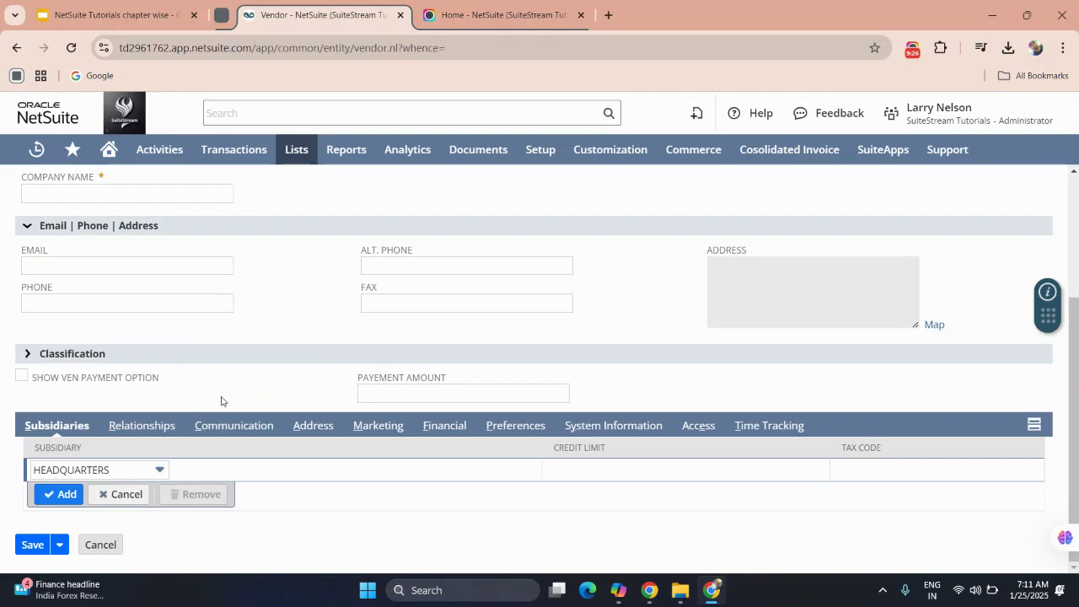
Browse the vendor's Relationships and Communication subtabs (Phone Calls, Tasks, Events, Files, User Notes), ending on Address.
left_click(144, 427)
scroll(178, 455, "down", 2)
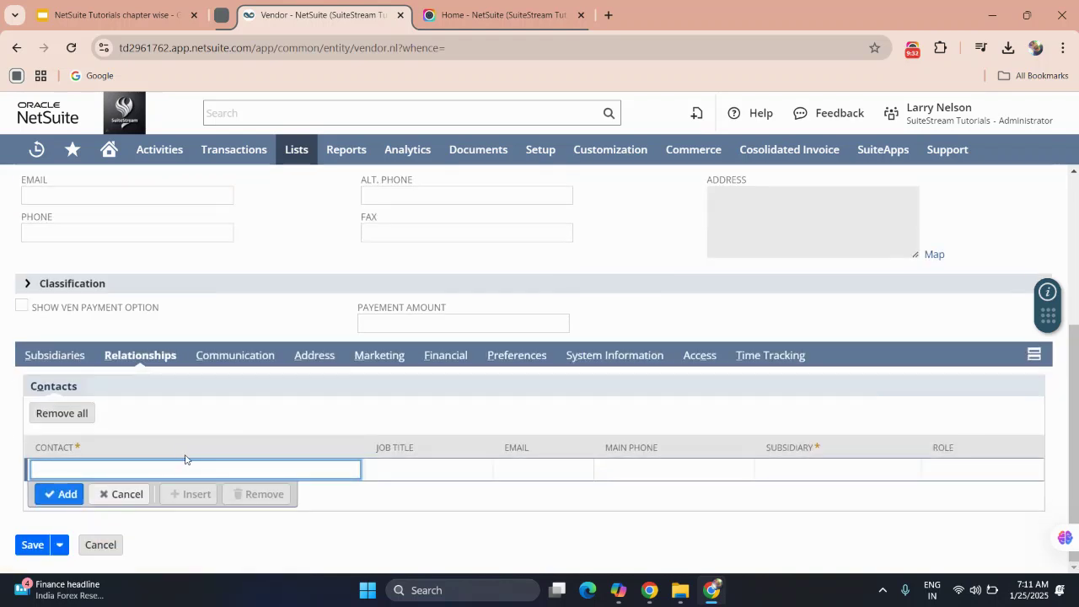
left_click(245, 361)
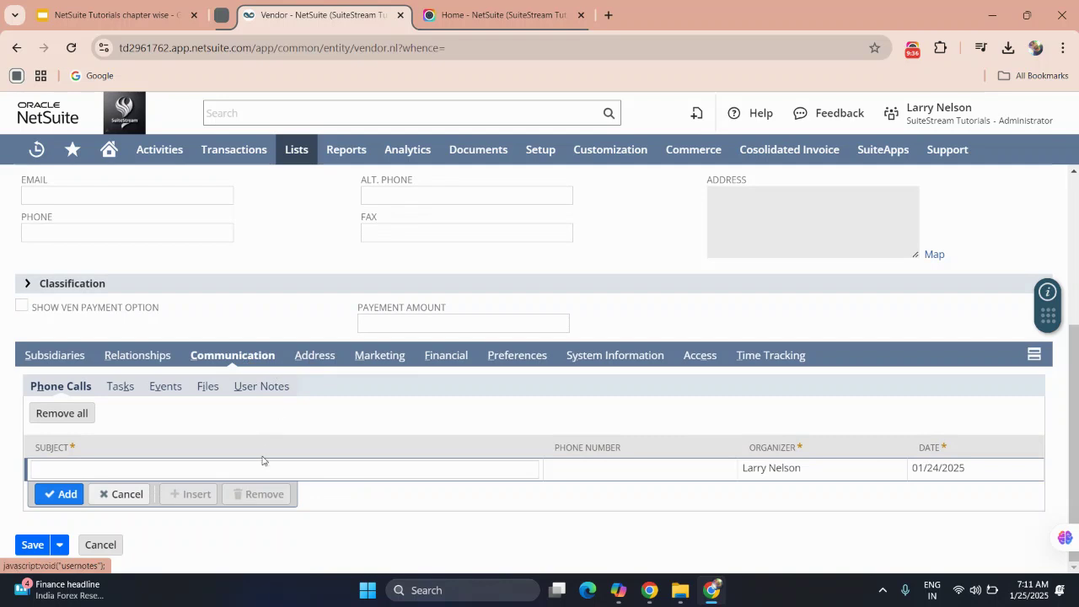
left_click(121, 393)
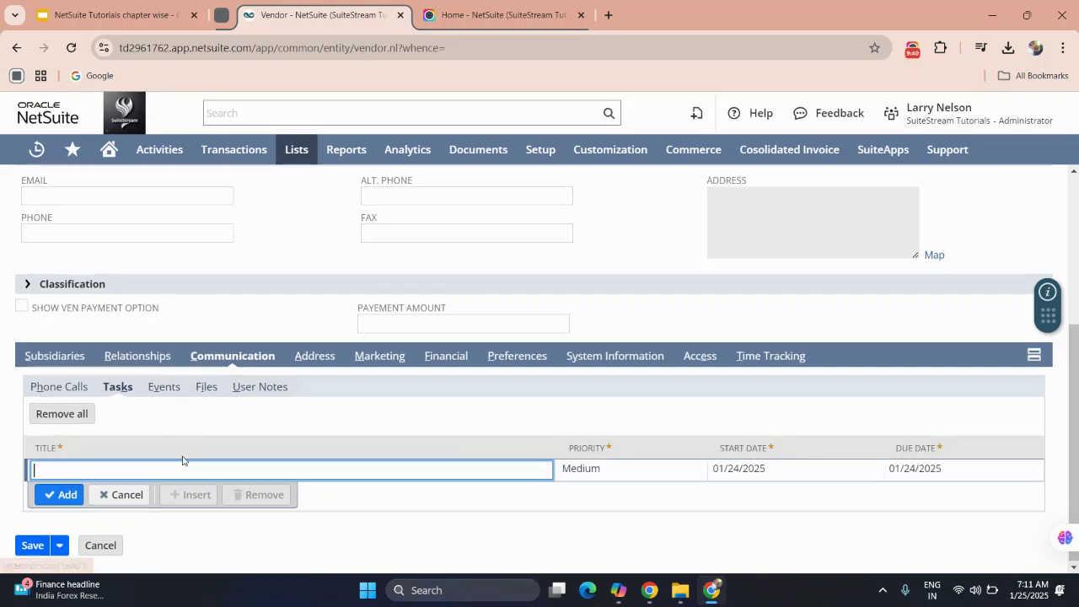
left_click(164, 388)
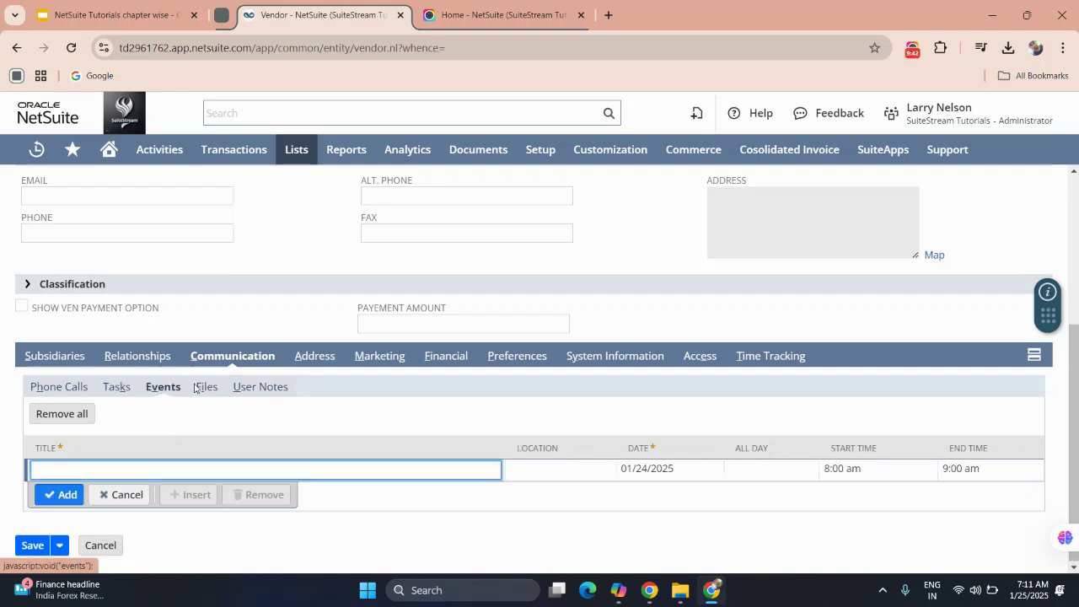
left_click(206, 386)
left_click(260, 391)
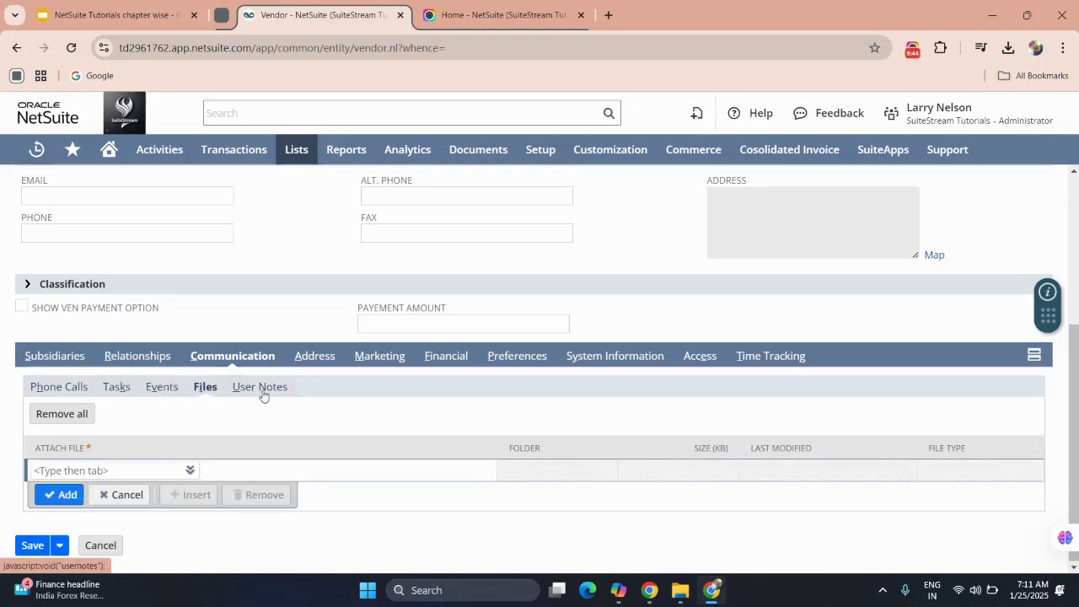
left_click(314, 356)
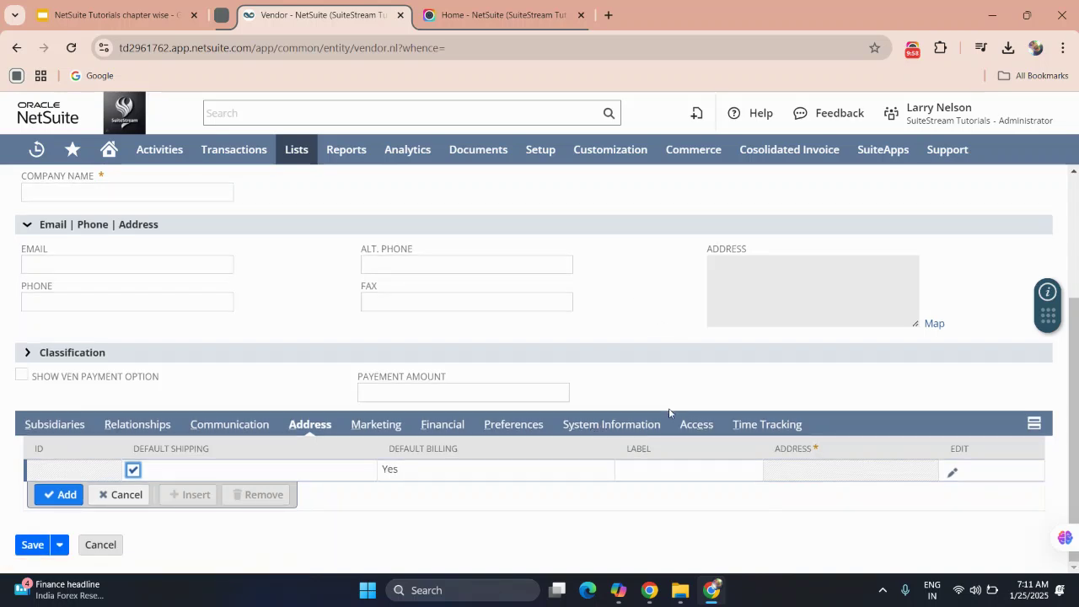
On the vendor's Access subtab, tick Give Access and Manually Assign Password, and set role Marketing Assistant.
left_click(695, 424)
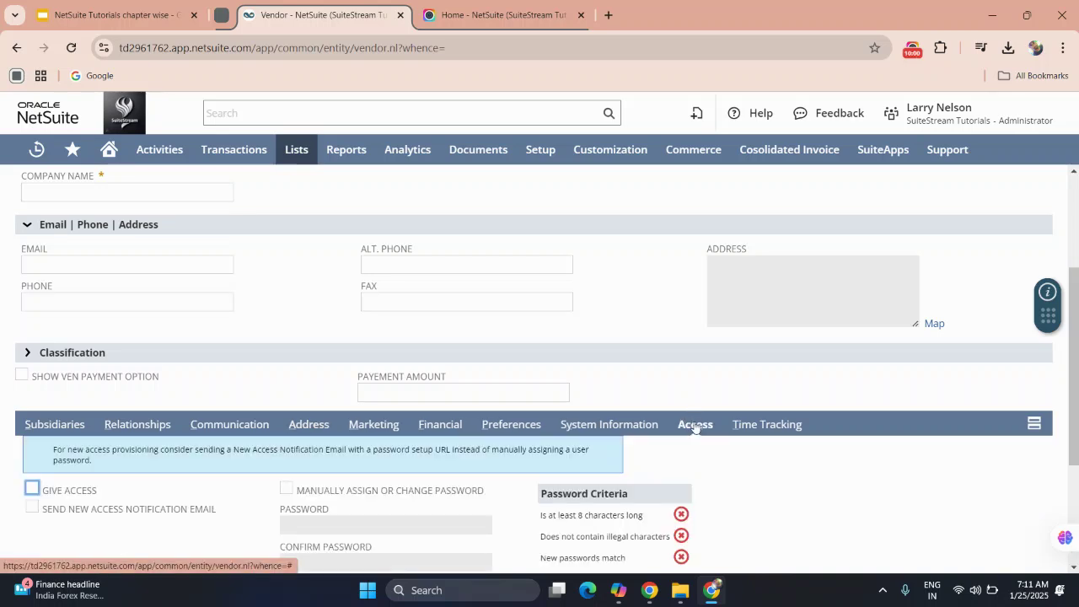
scroll(292, 337, "down", 2)
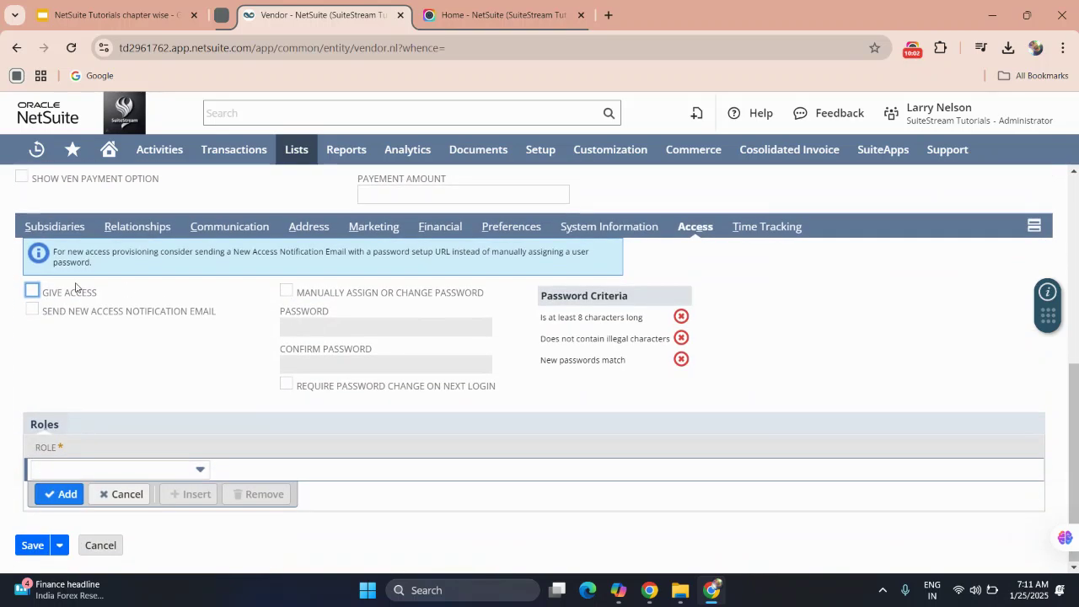
left_click(32, 291)
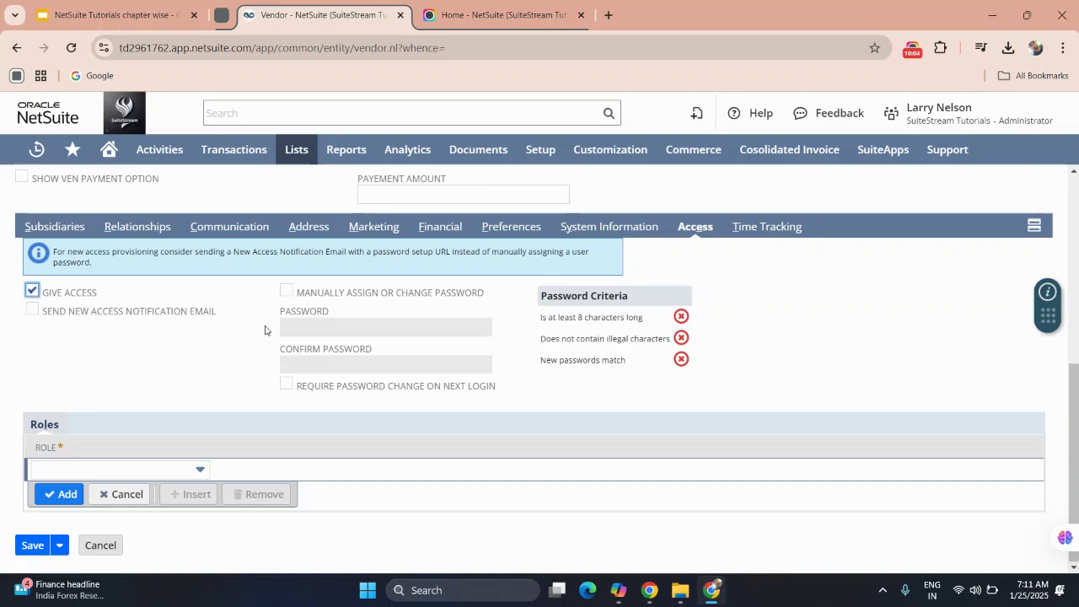
left_click(287, 293)
left_click(318, 330)
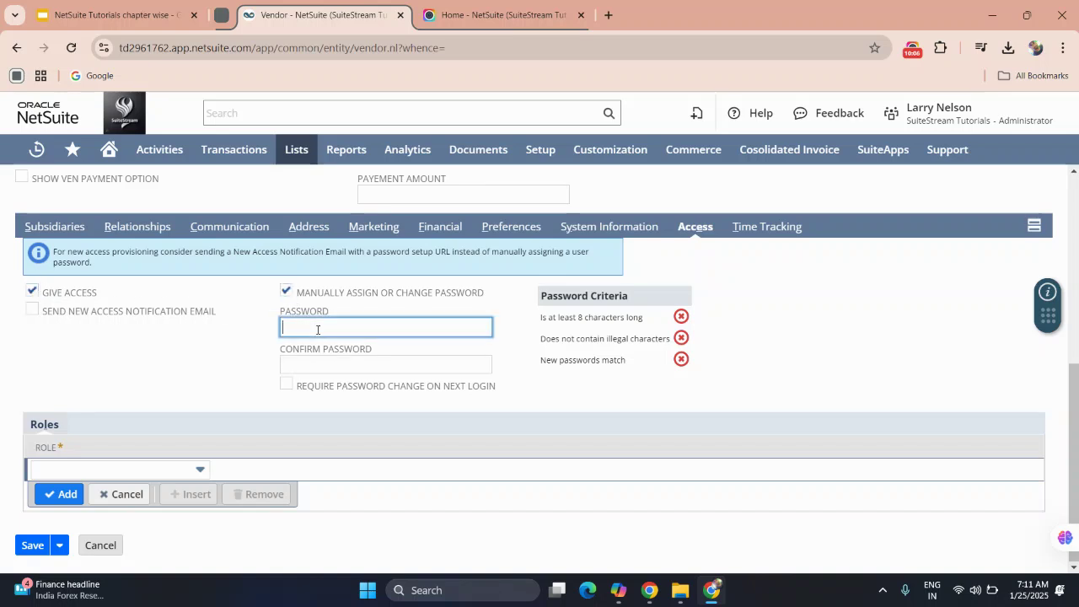
left_click(310, 363)
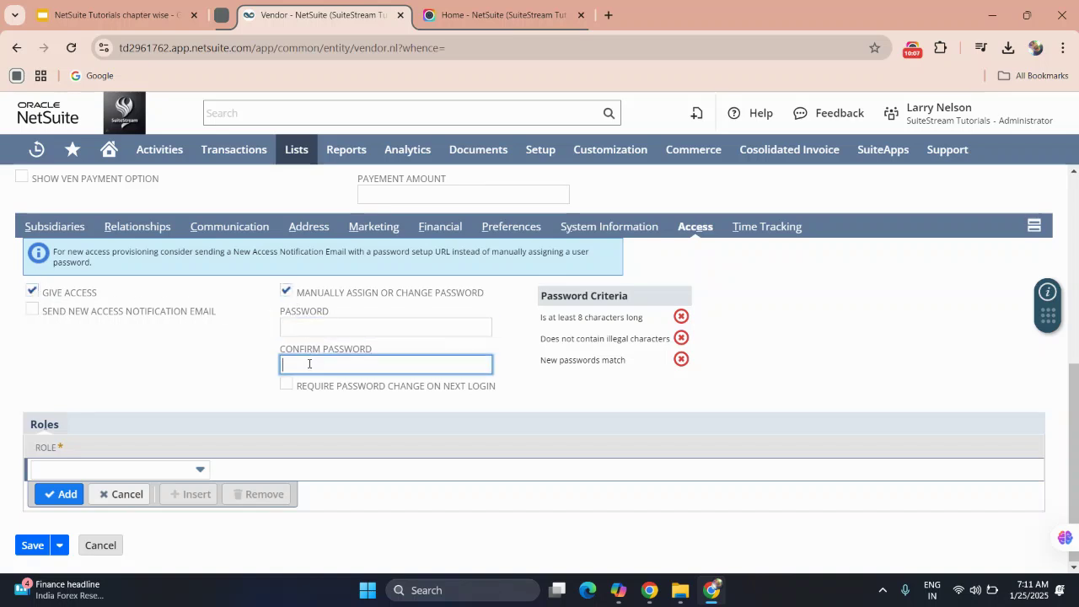
left_click(118, 469)
scroll(92, 410, "down", 3)
scroll(92, 410, "down", 6)
left_click(80, 381)
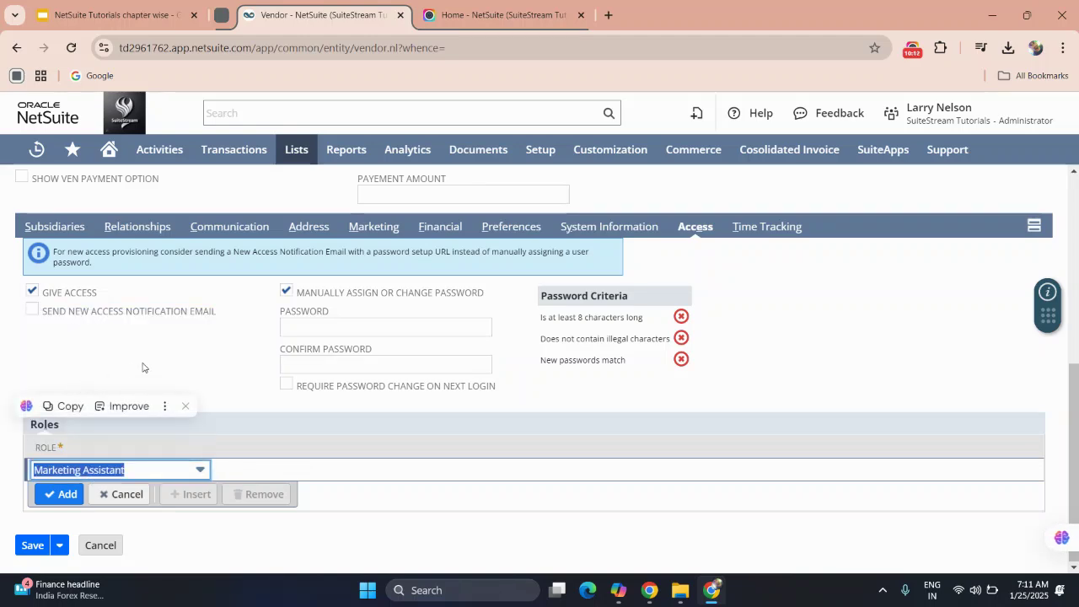
scroll(142, 367, "up", 5)
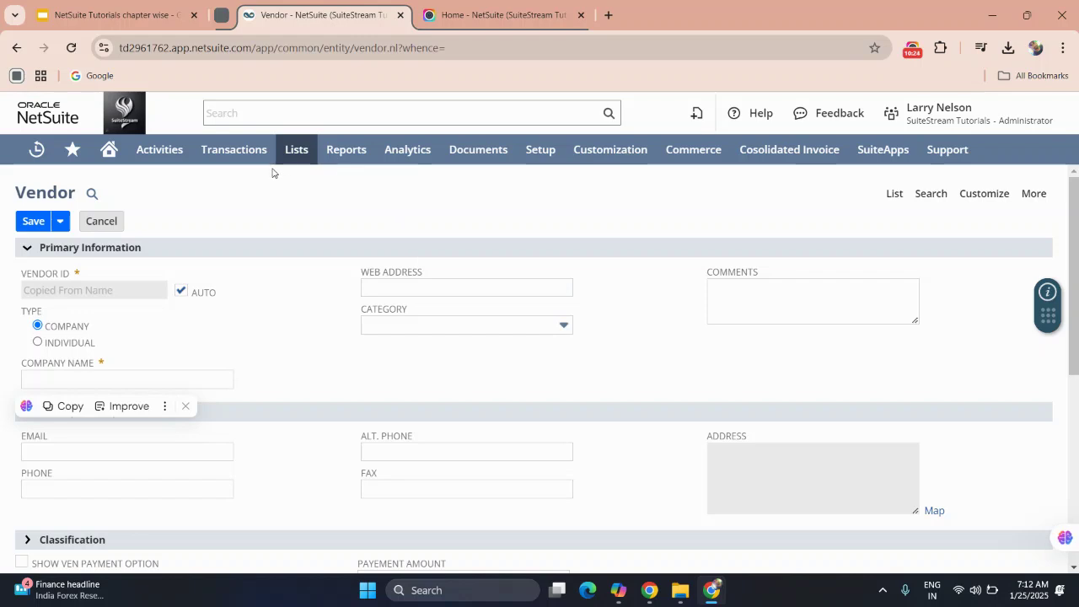
Start a new Employee record from Lists > Employees > Employees, leaving the unsaved vendor form.
mouse_move(291, 156)
mouse_move(310, 241)
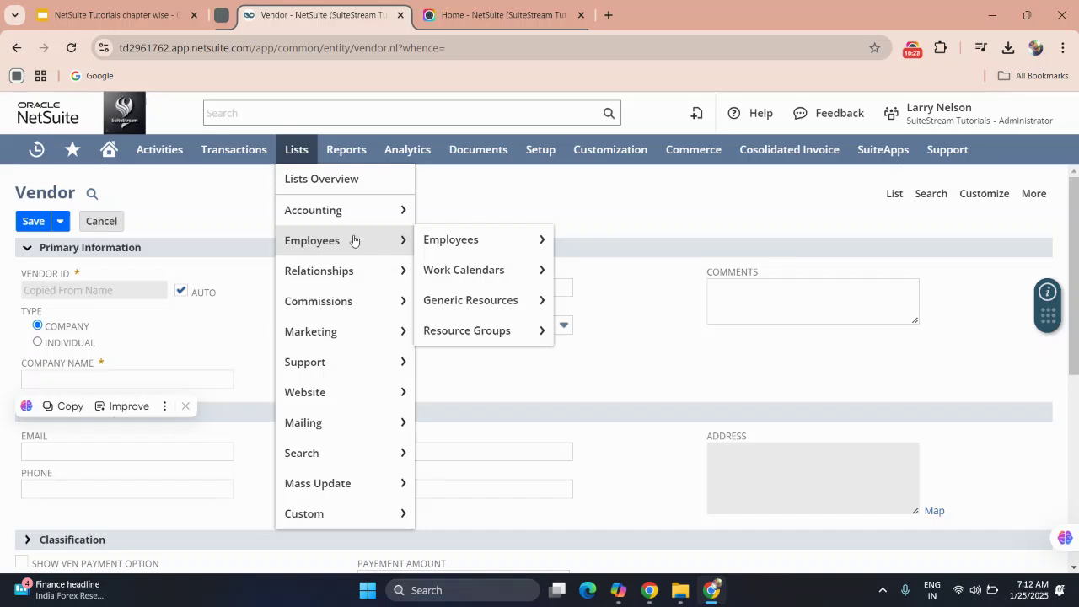
mouse_move(444, 241)
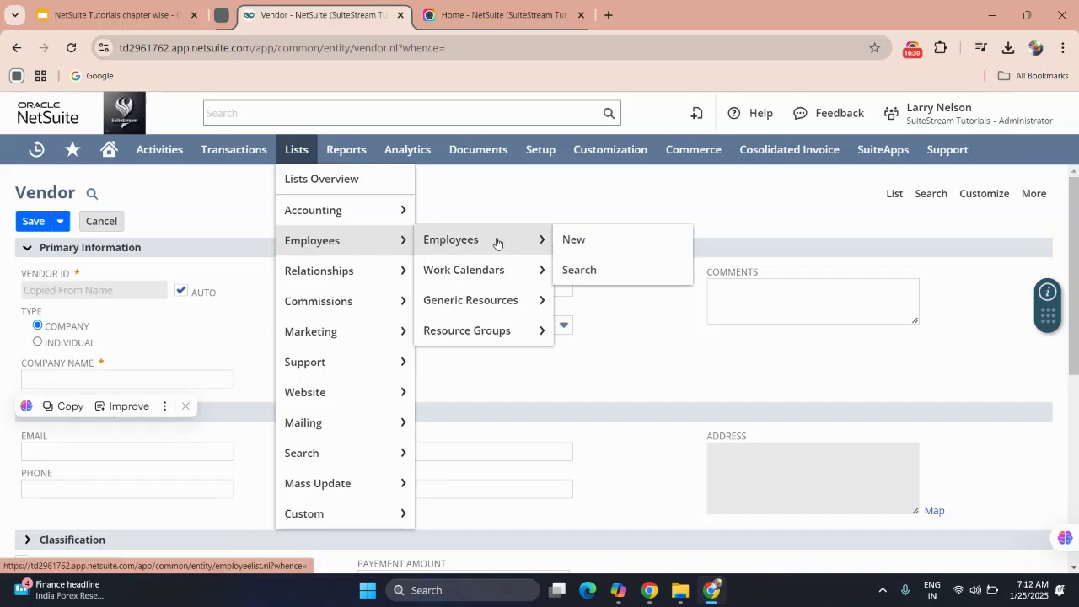
left_click(571, 239)
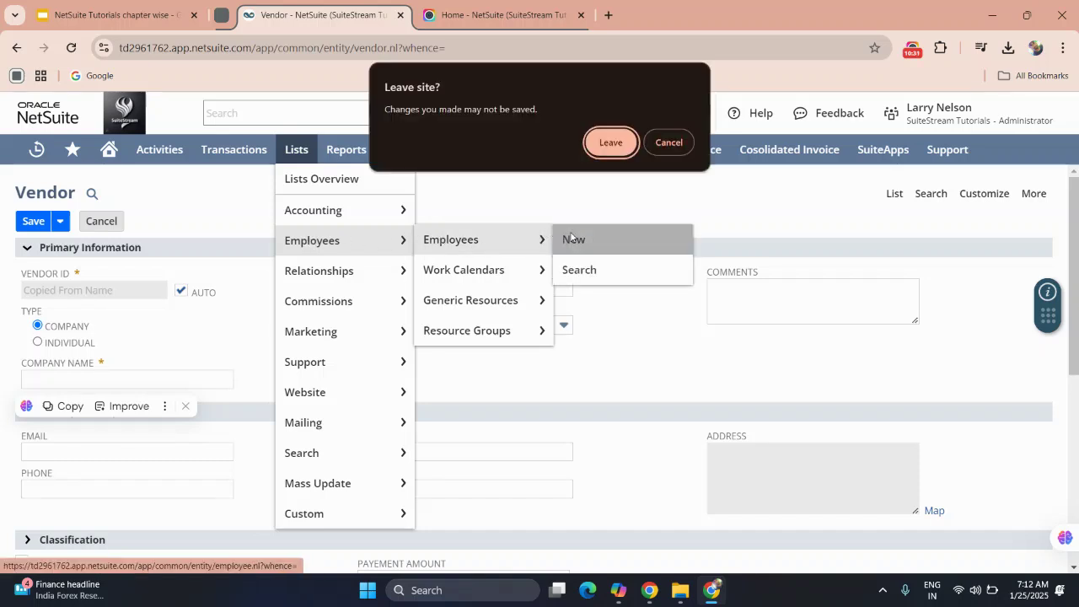
left_click(603, 137)
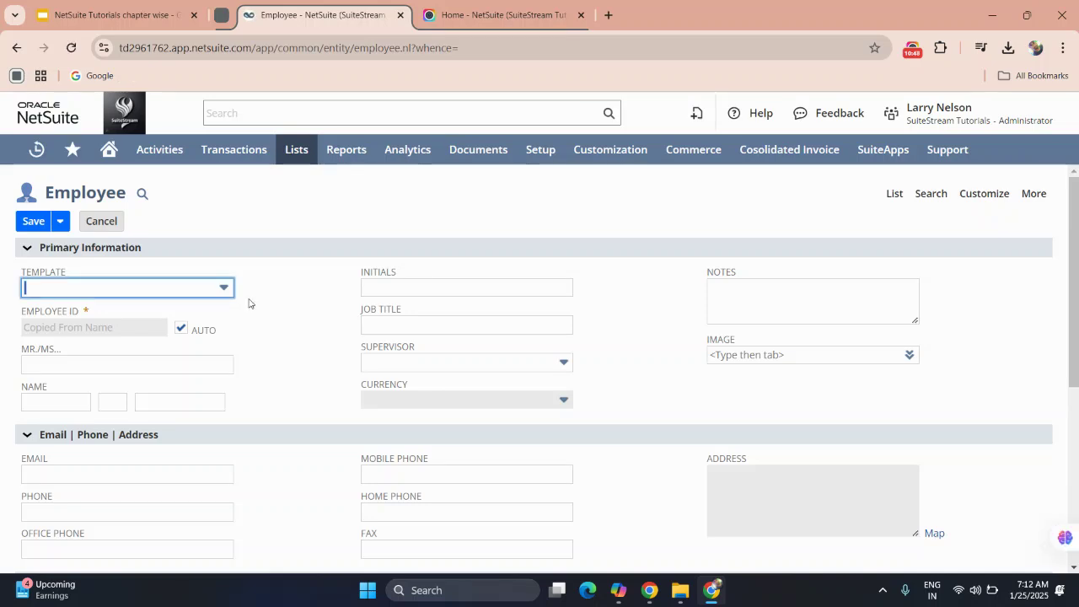
Enter the employee's first name 'Tes' and last name 'Employee', letting initials TE auto-fill.
scroll(253, 313, "down", 1)
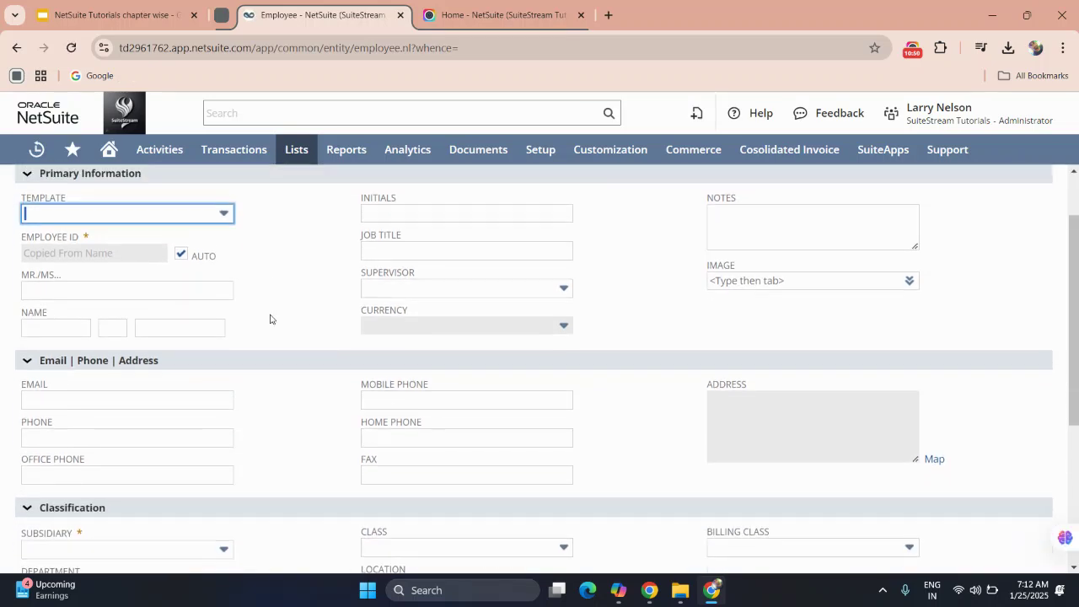
left_click(89, 318)
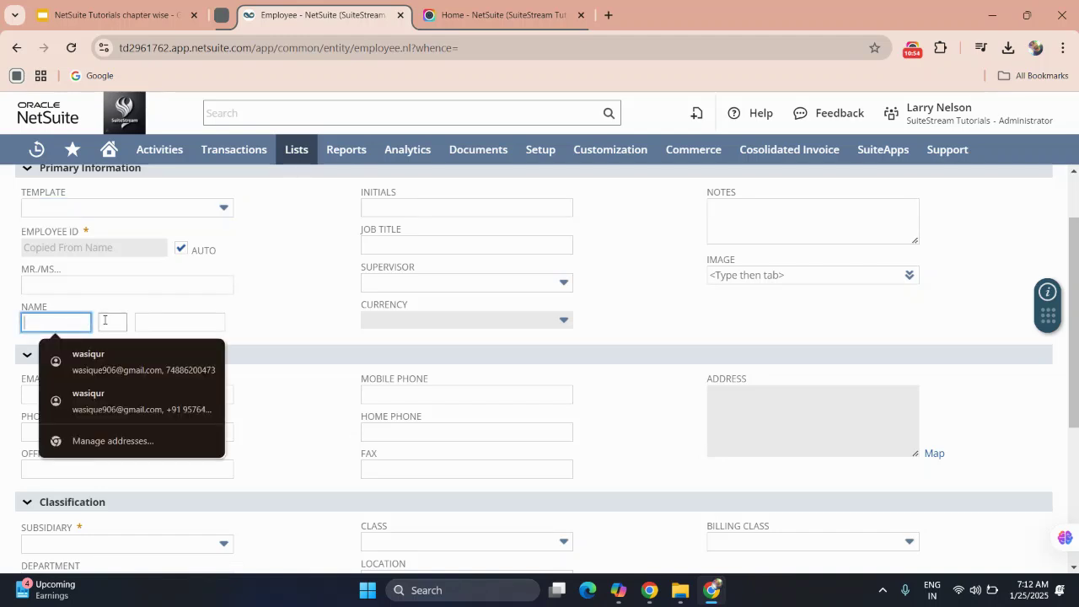
left_click(90, 283)
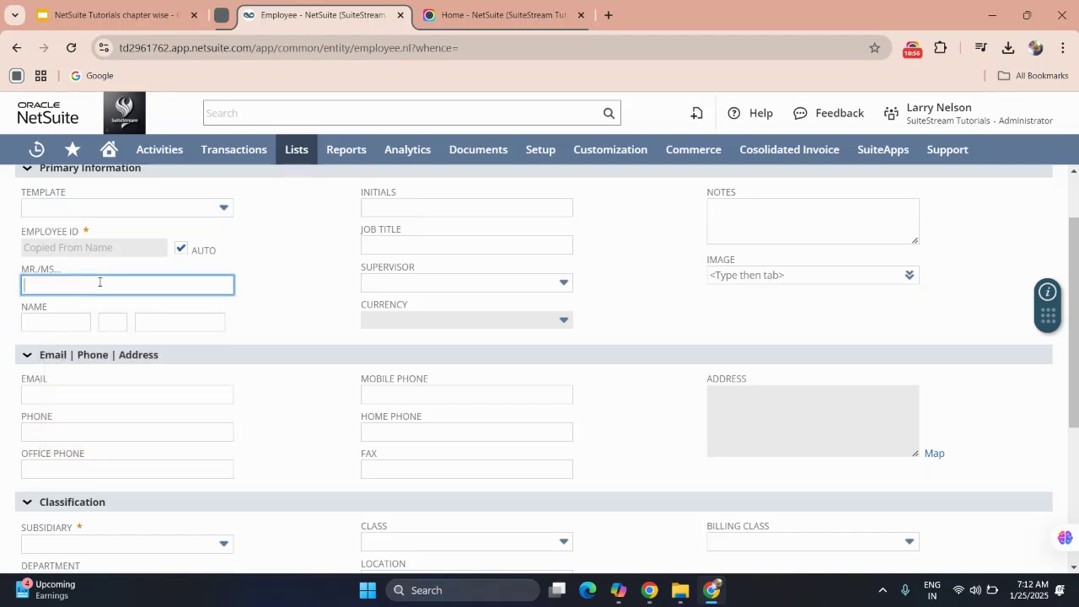
scroll(272, 351, "down", 1)
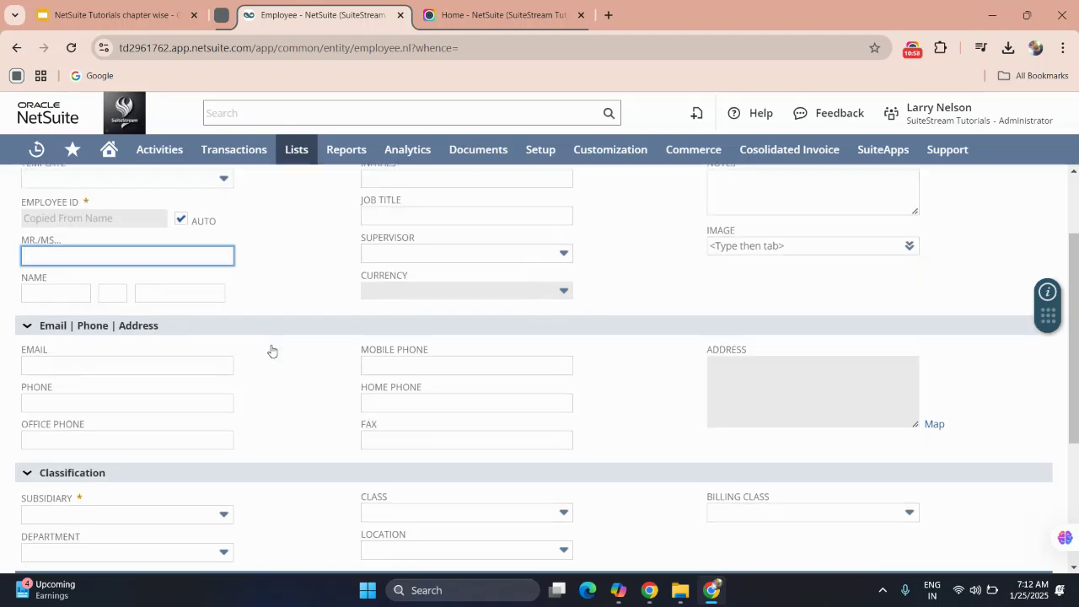
scroll(295, 347, "up", 2)
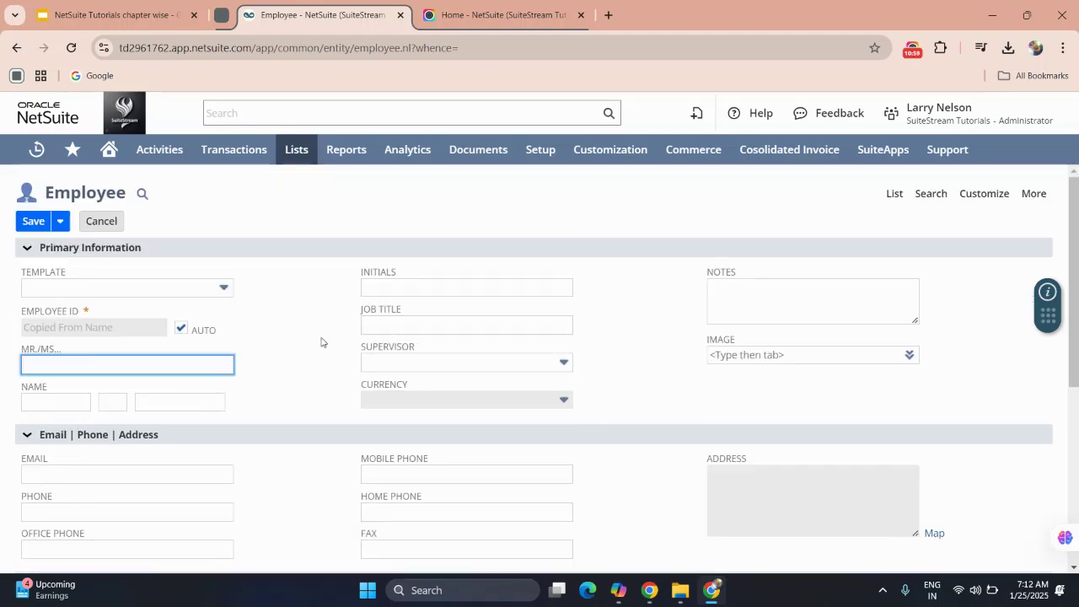
left_click(391, 286)
left_click(84, 403)
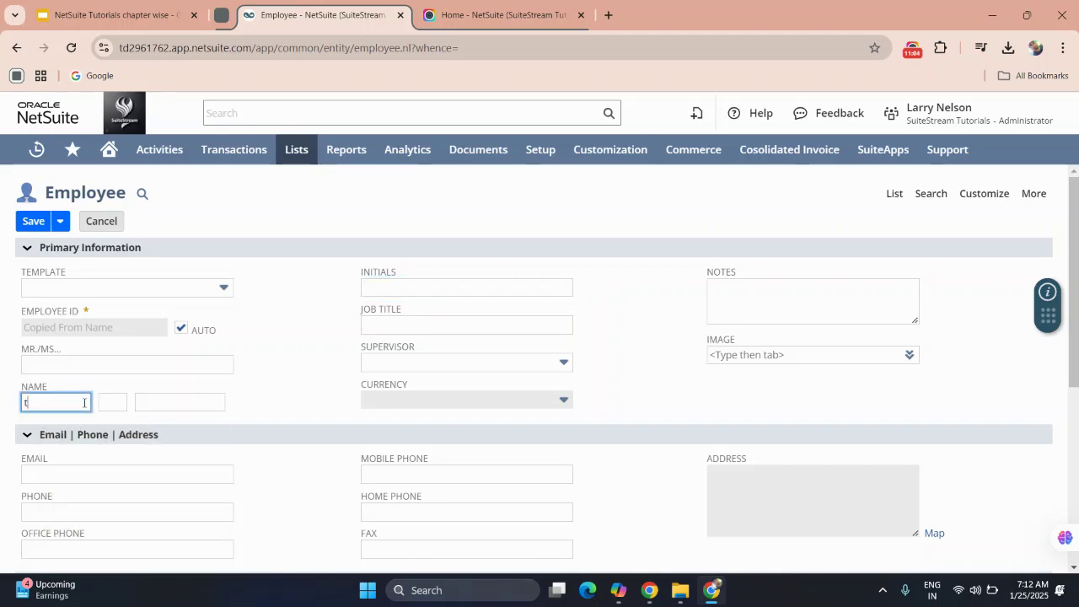
type("Tes")
left_click(161, 407)
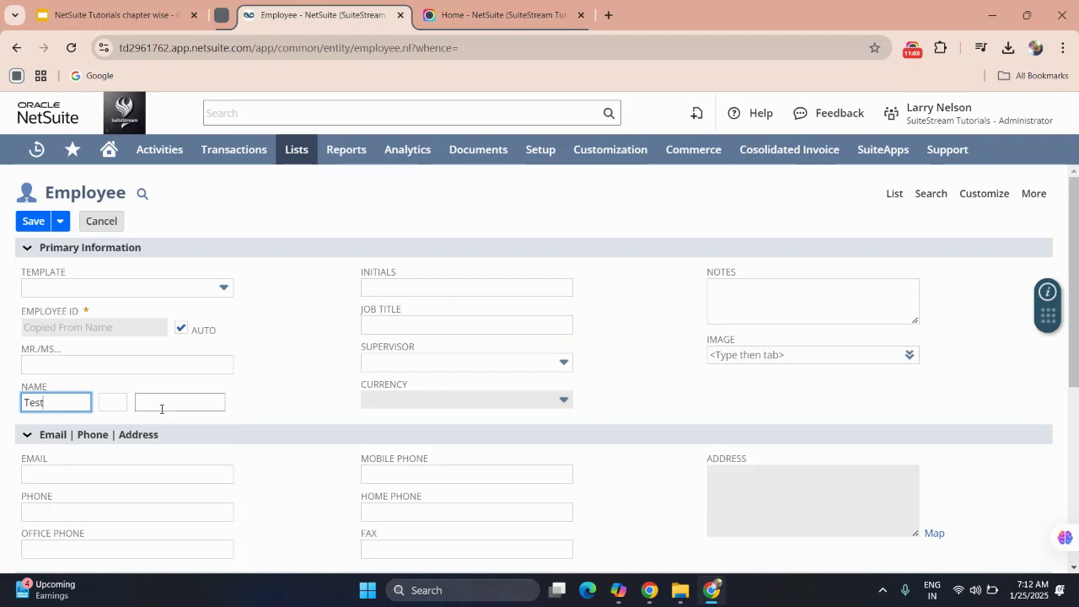
type("Emp")
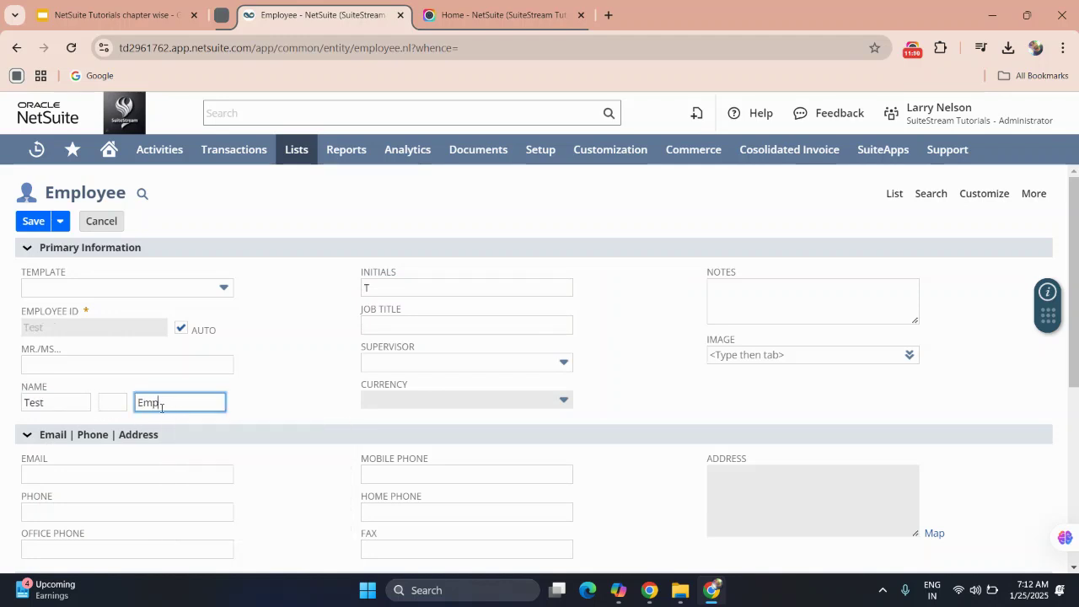
type("loyee")
left_click(261, 460)
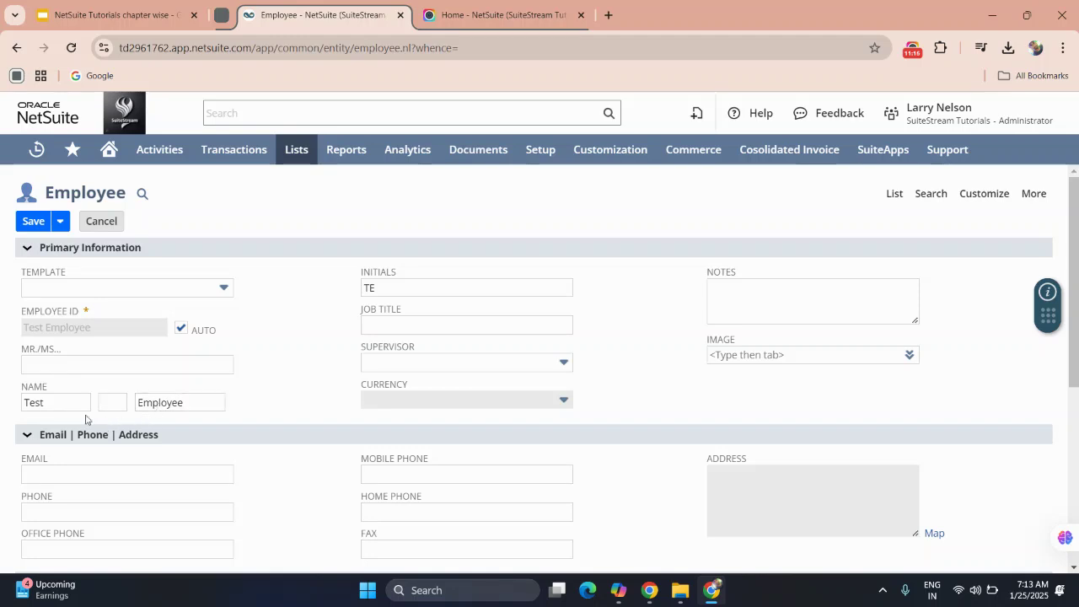
left_click(391, 293)
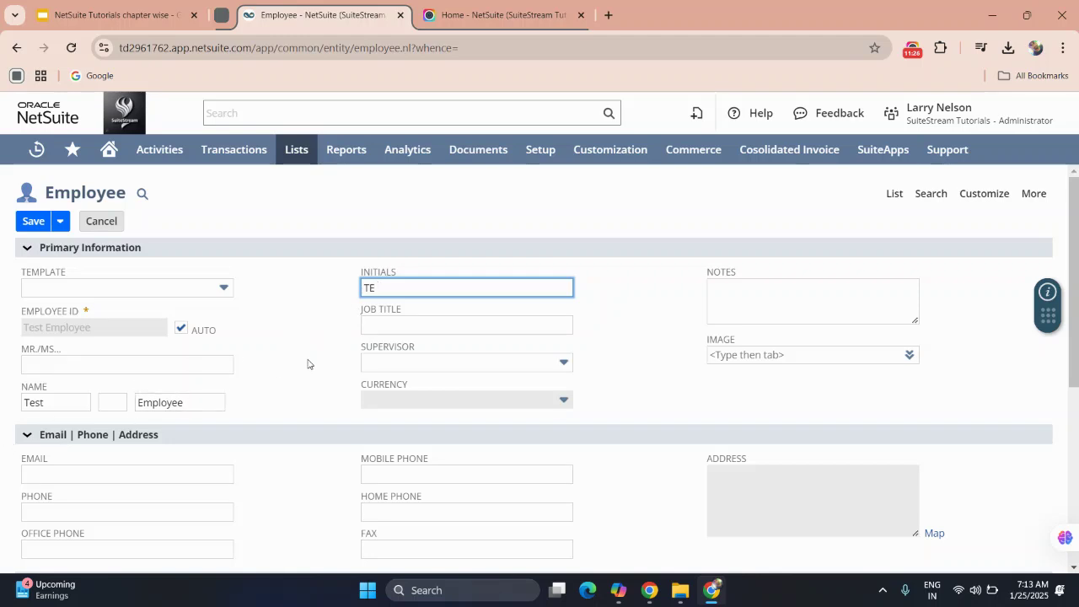
Set the employee's job title to 'SuperVisor'.
left_click(369, 326)
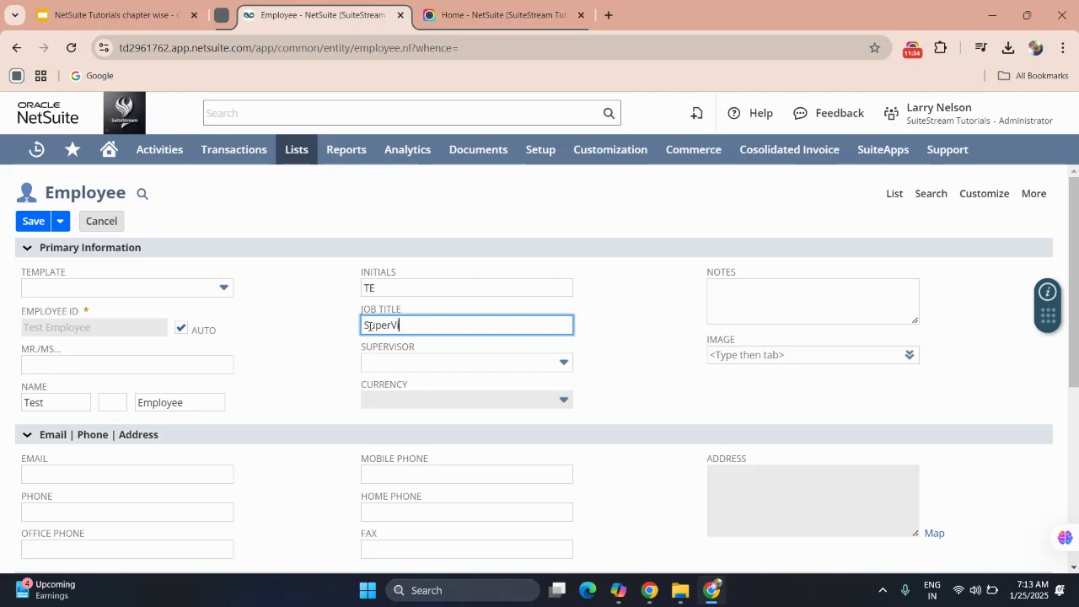
type("SuperVisore")
key("BackSpace")
Choose the supervisor by pasting their name into the Supervisor list and selecting it.
left_click(385, 363)
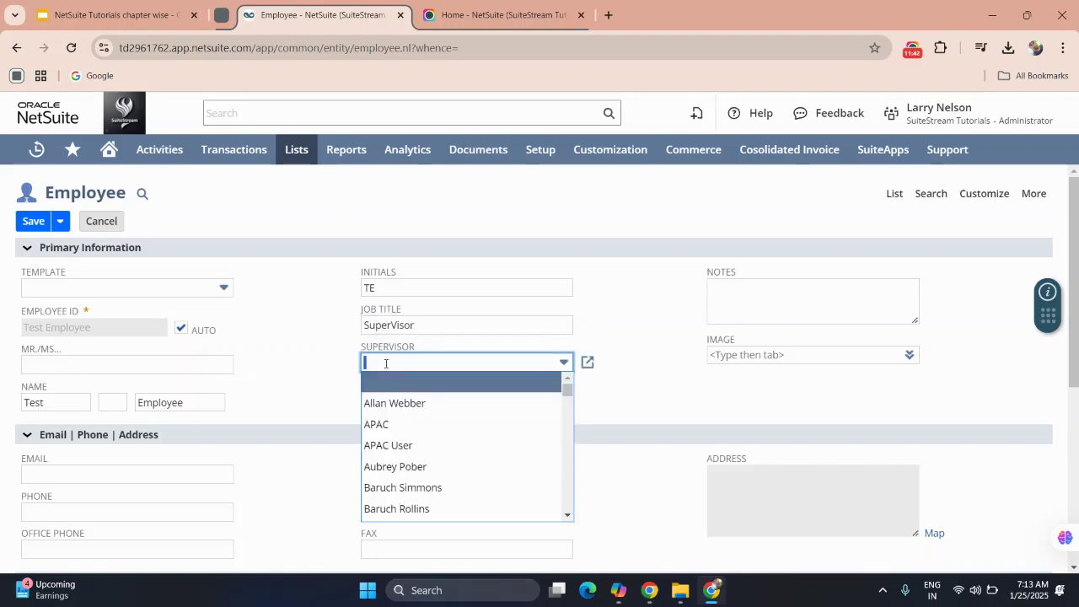
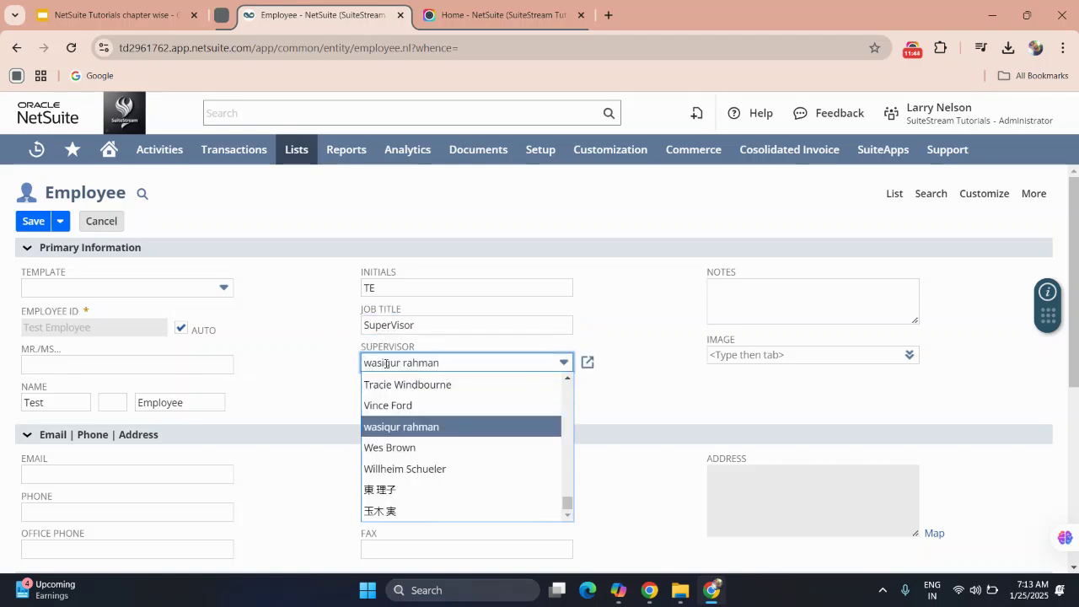
left_click(378, 427)
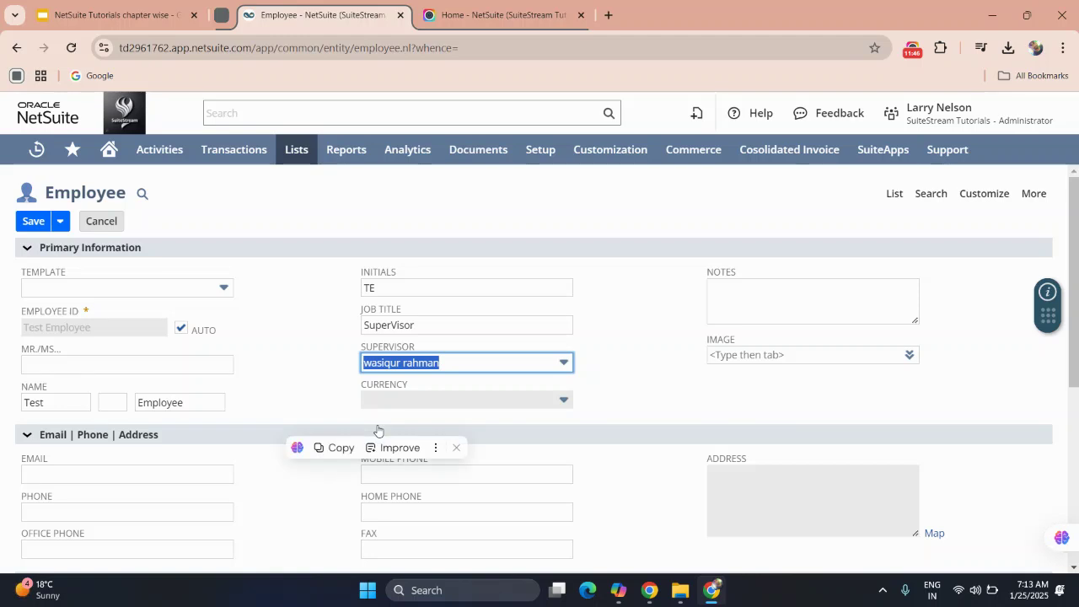
left_click(310, 371)
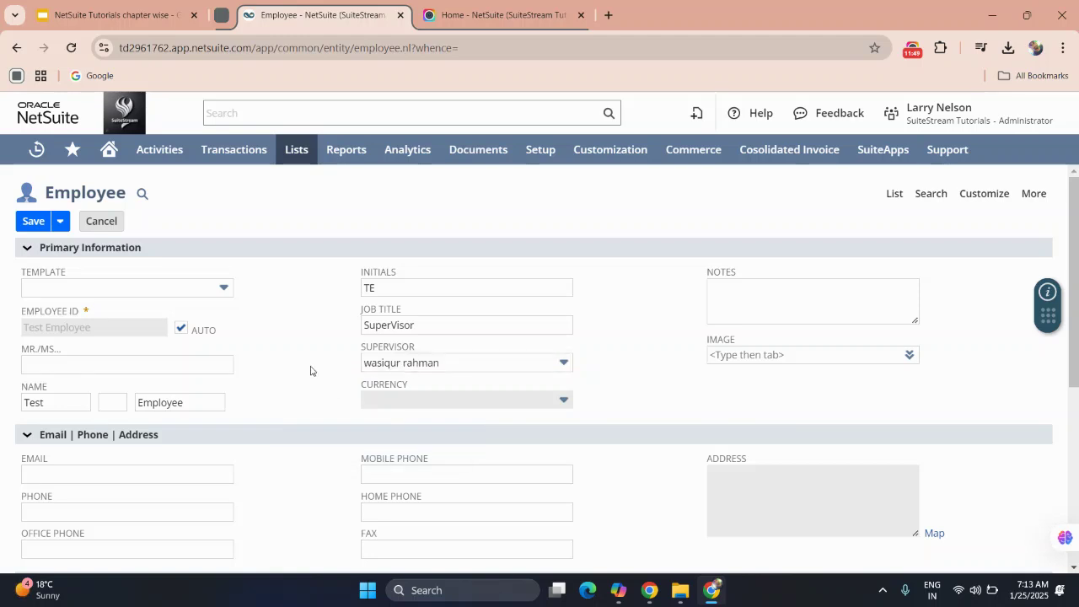
scroll(316, 367, "down", 1)
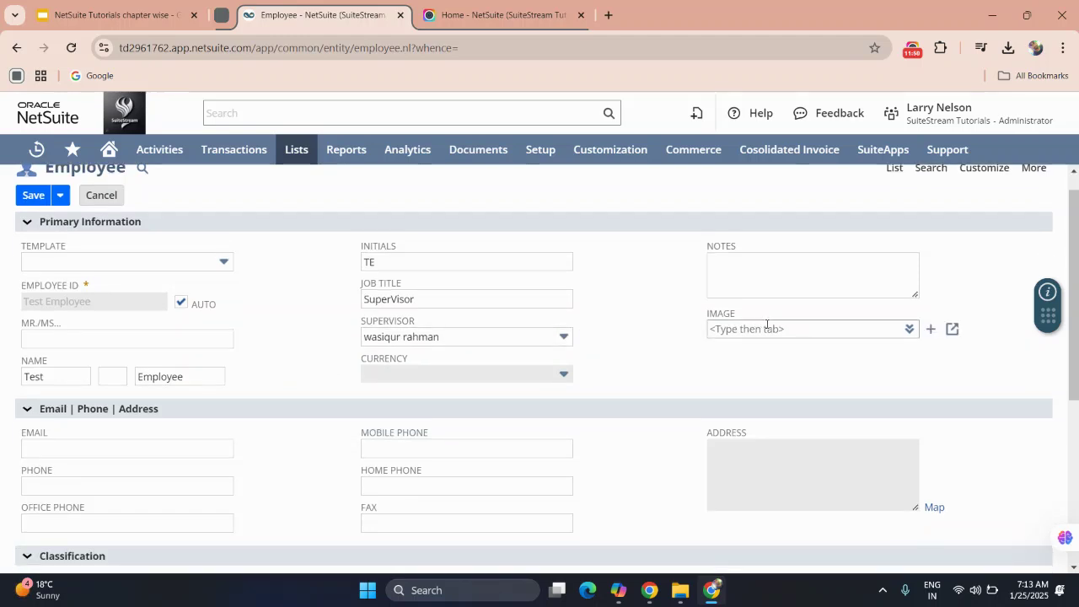
left_click(931, 330)
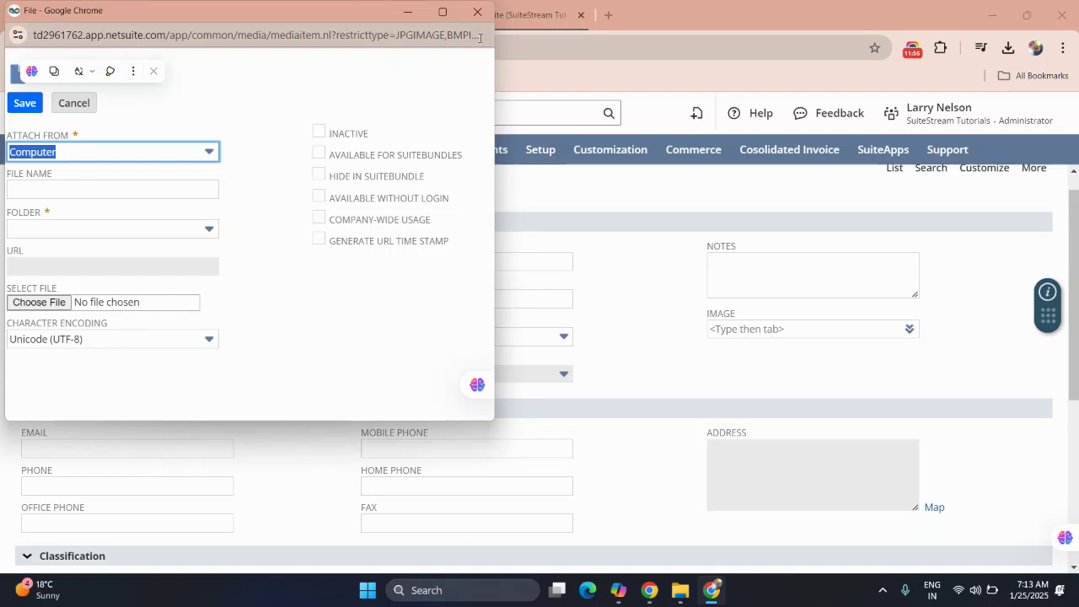
left_click(477, 12)
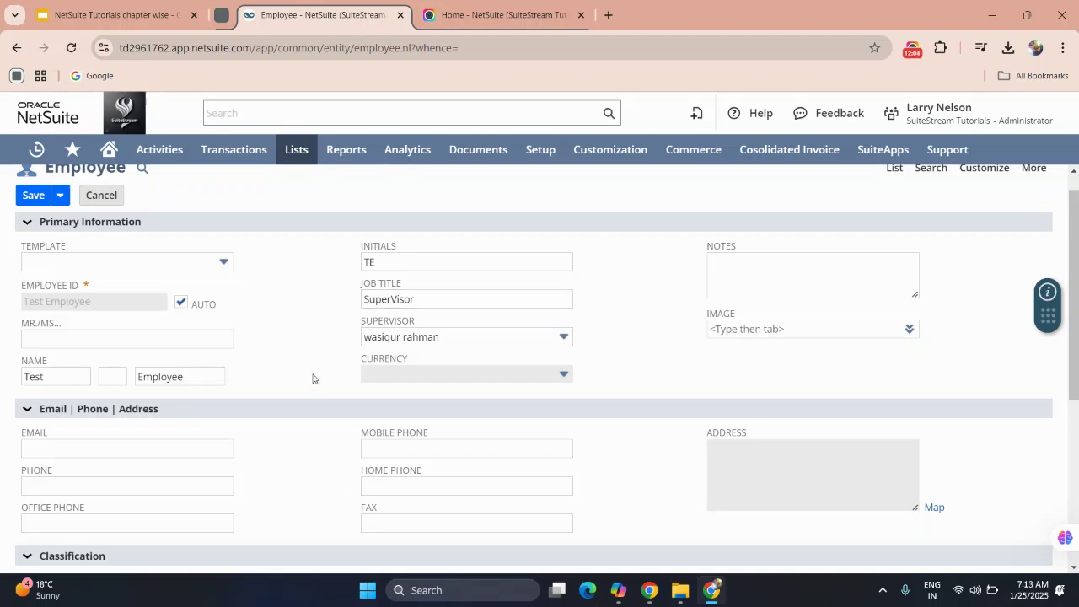
left_click(908, 52)
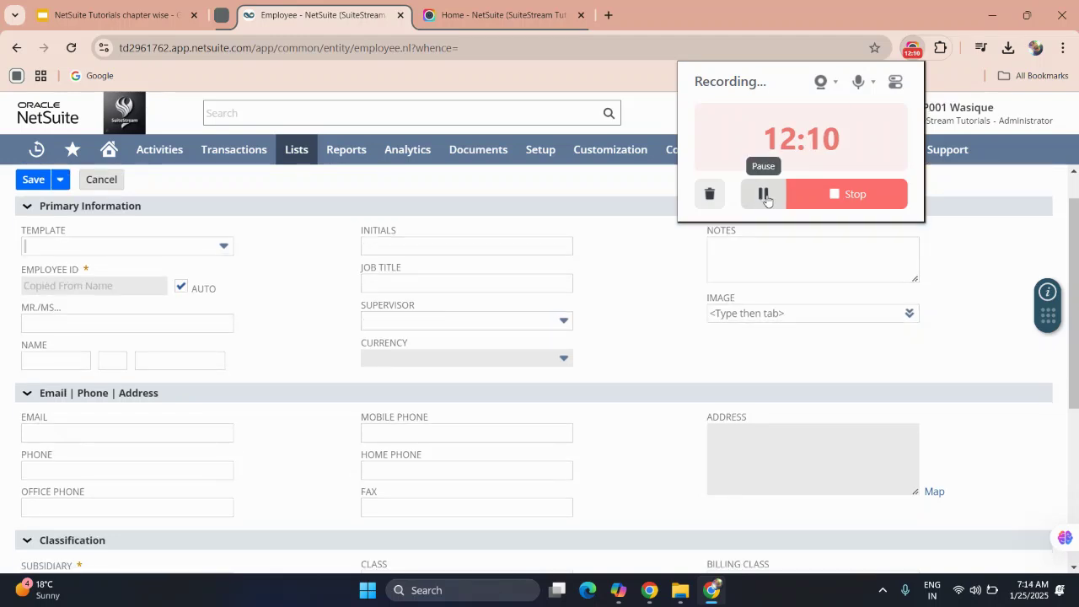
Set the new employee's Subsidiary to HEADQUARTERS in the Classification section.
left_click(639, 268)
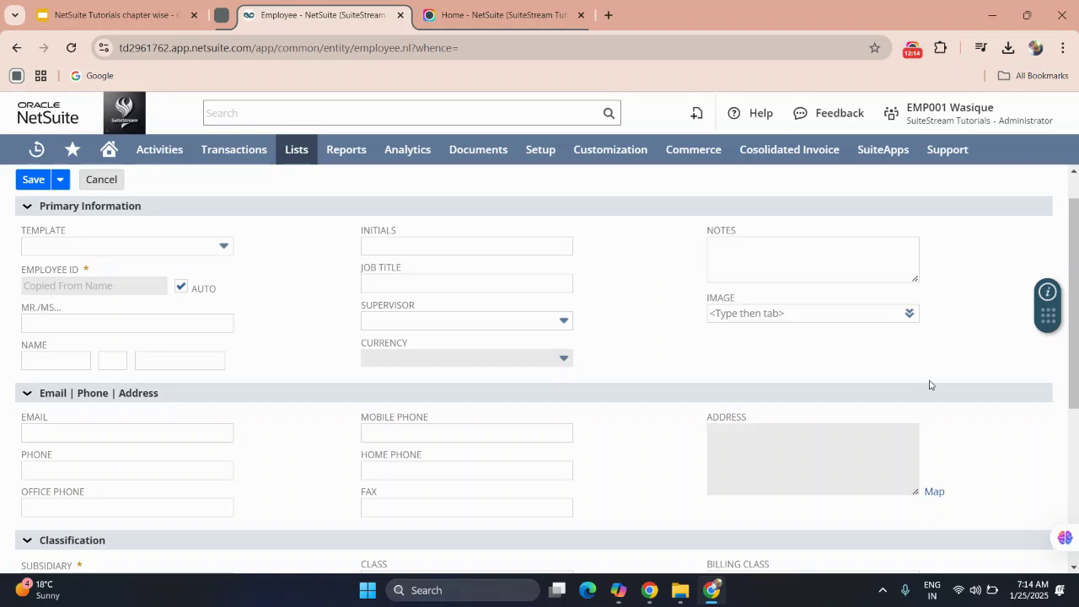
mouse_move(919, 313)
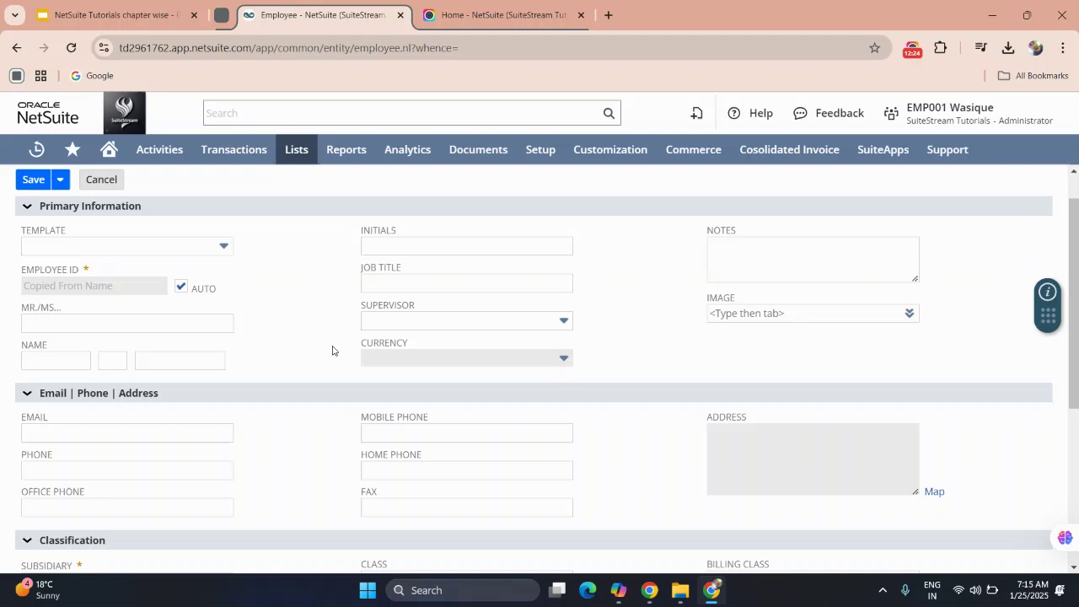
scroll(295, 346, "down", 2)
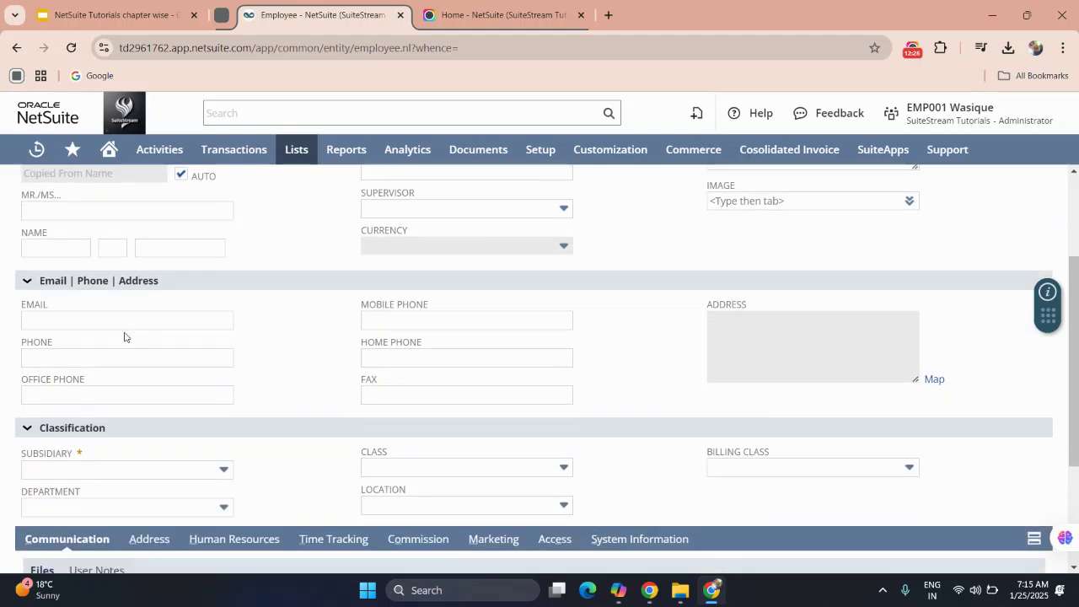
scroll(124, 337, "down", 1)
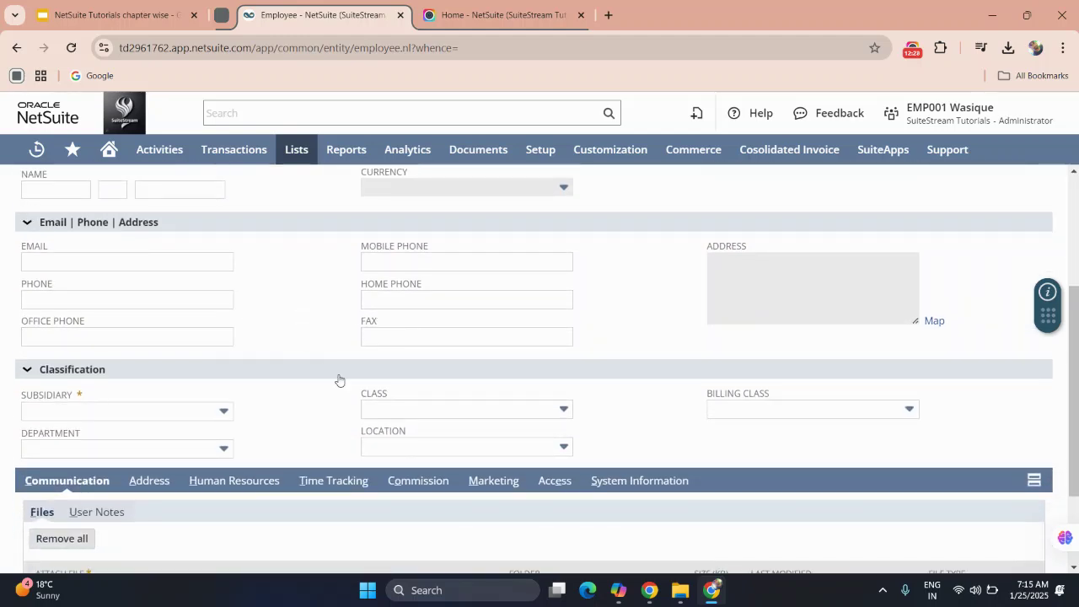
scroll(145, 397, "down", 1)
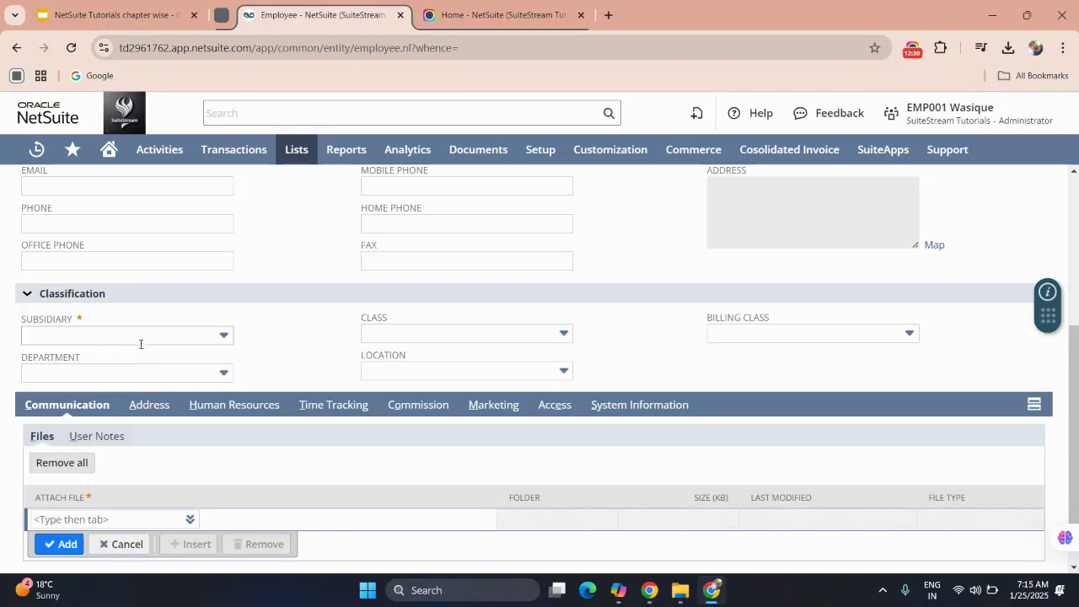
left_click(137, 336)
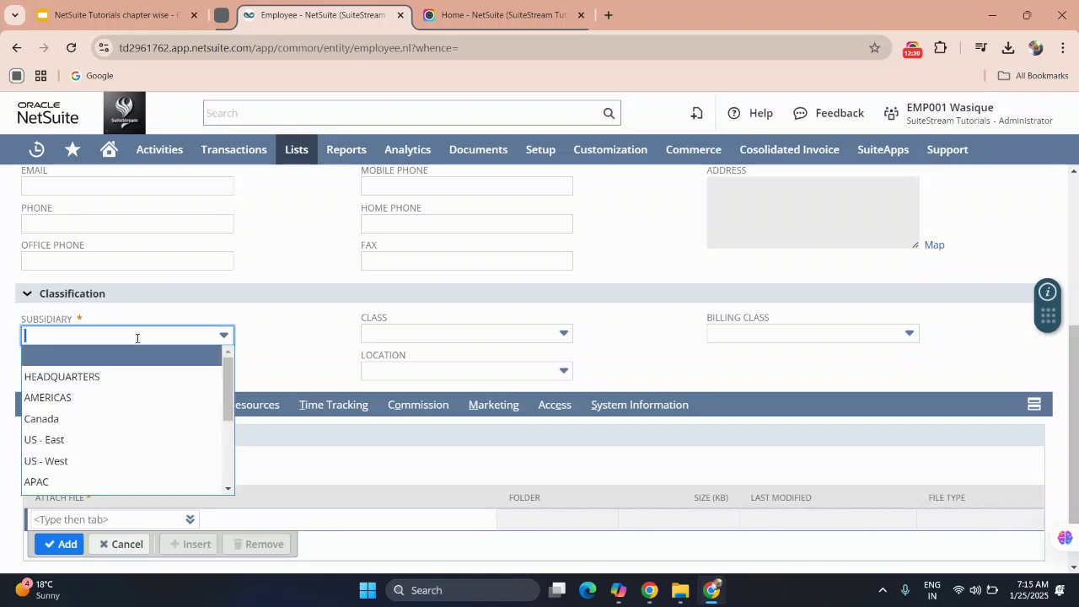
left_click(107, 376)
scroll(288, 276, "down", 1)
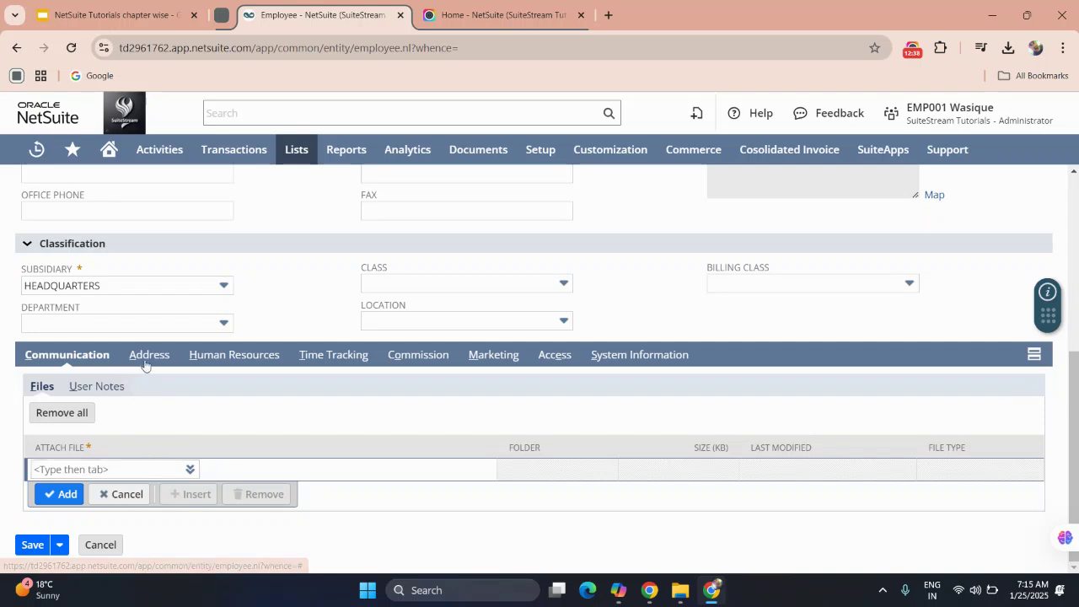
View the employee's Address subtab, then set Type to Officer under Human Resources.
left_click(145, 358)
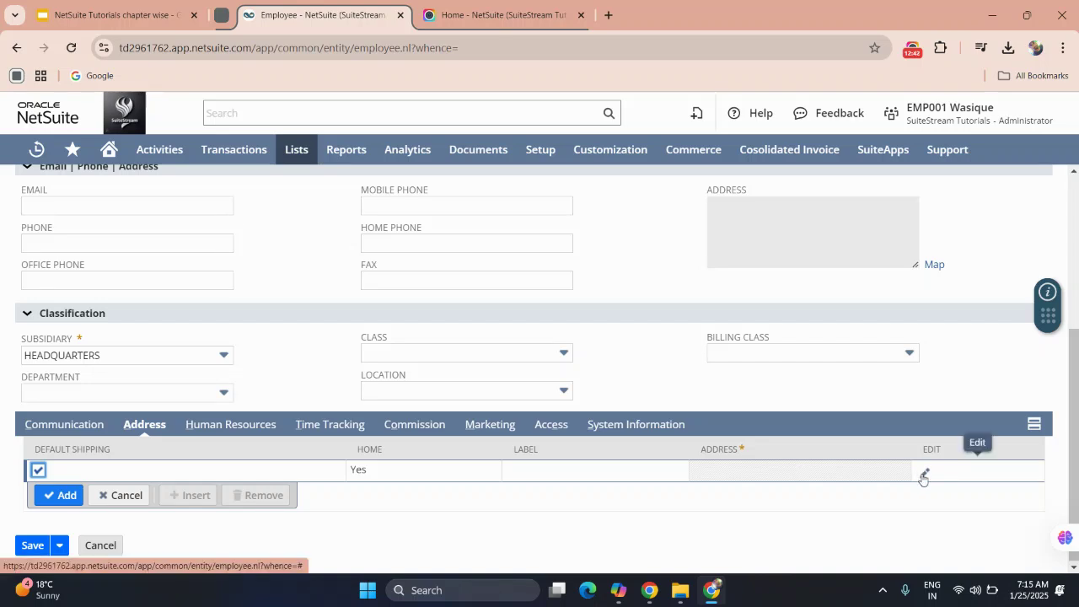
left_click(243, 425)
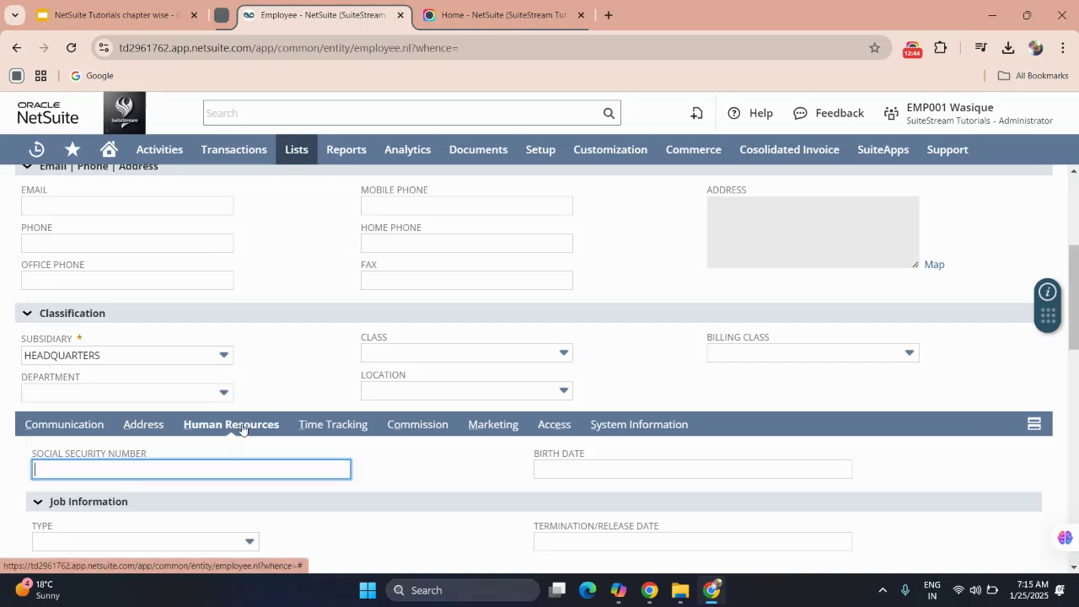
scroll(295, 363, "down", 2)
scroll(295, 363, "down", 1)
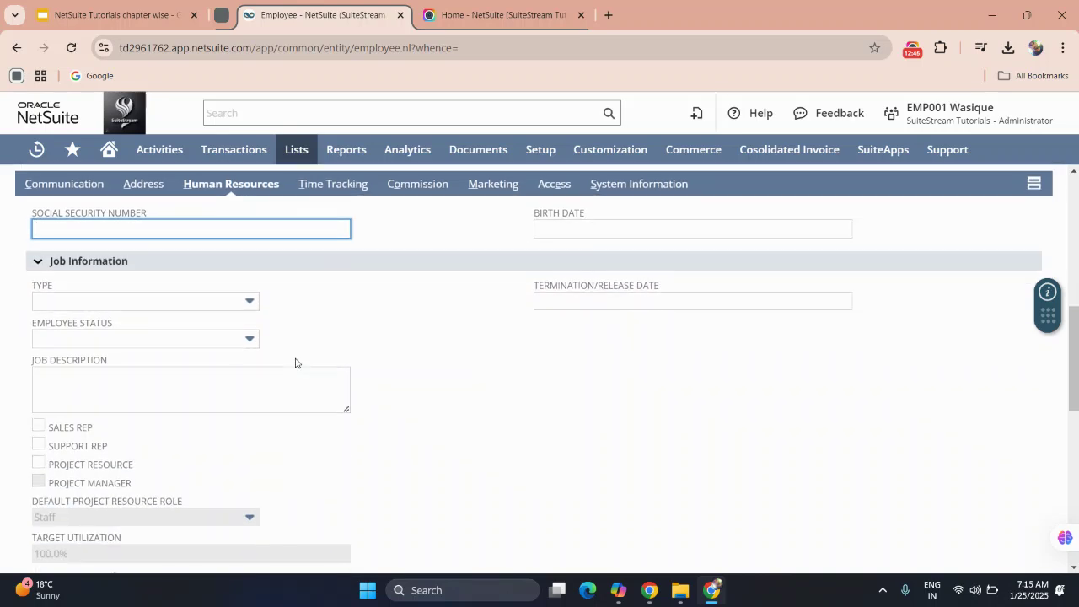
scroll(357, 289, "up", 1)
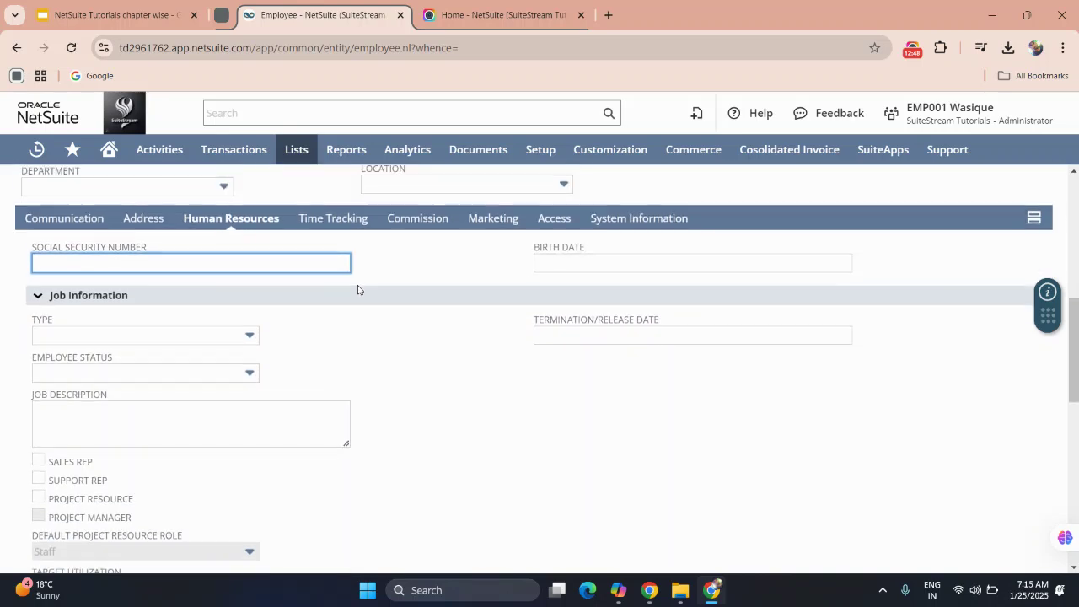
scroll(346, 289, "down", 1)
left_click(187, 295)
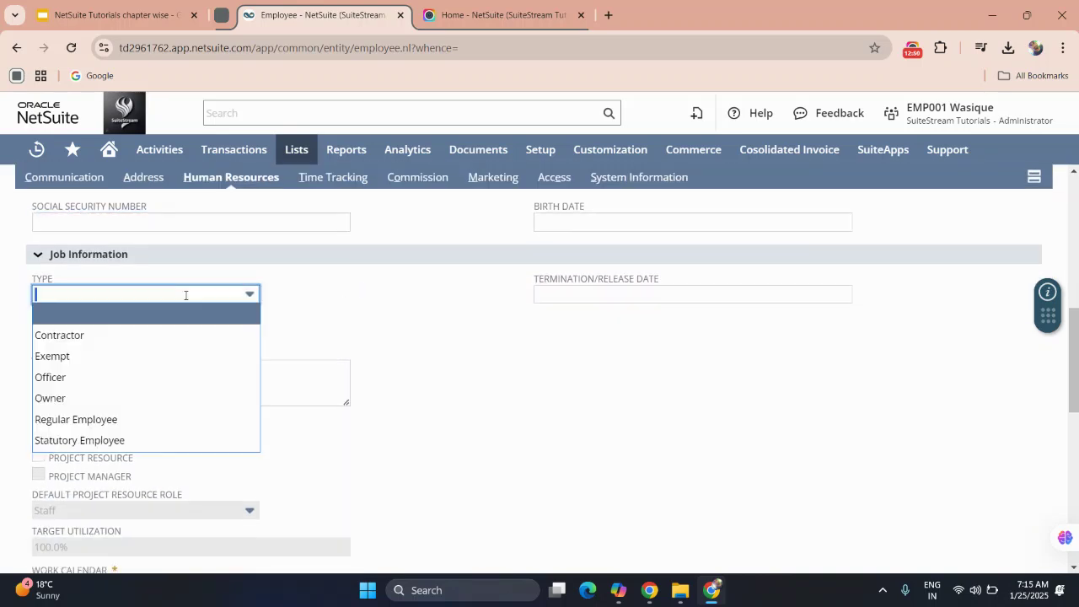
left_click(116, 379)
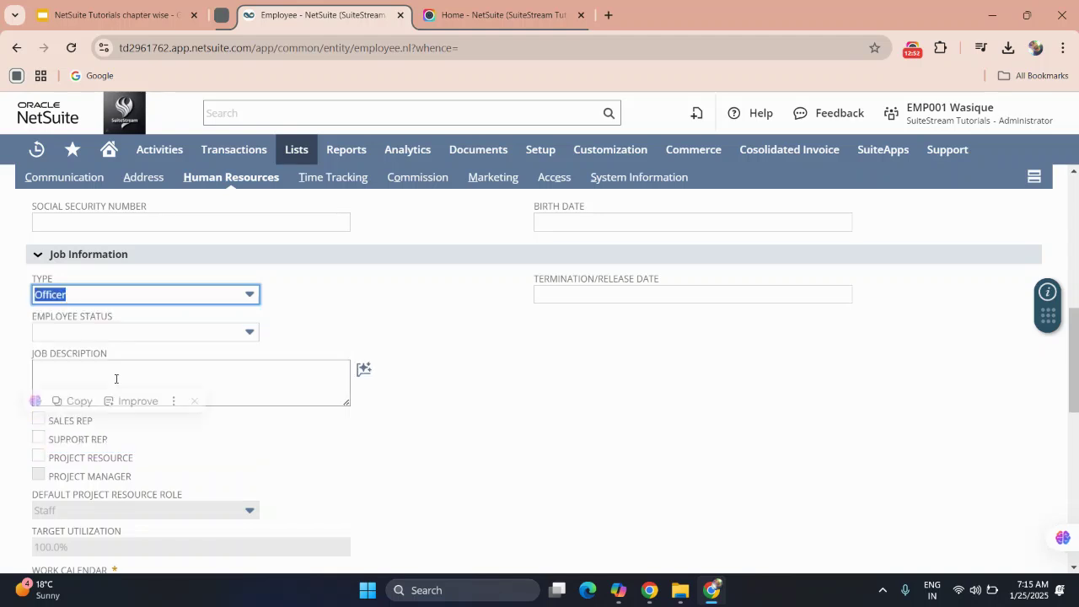
Check the status and date fields, then tick and untick Sales Rep and Support Rep.
left_click(207, 334)
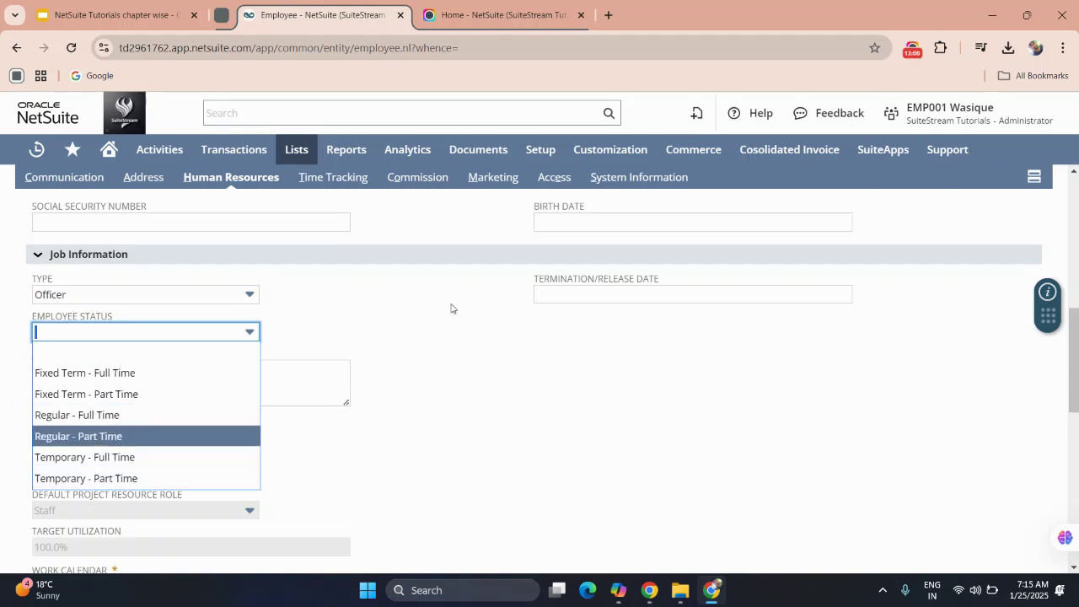
left_click(558, 224)
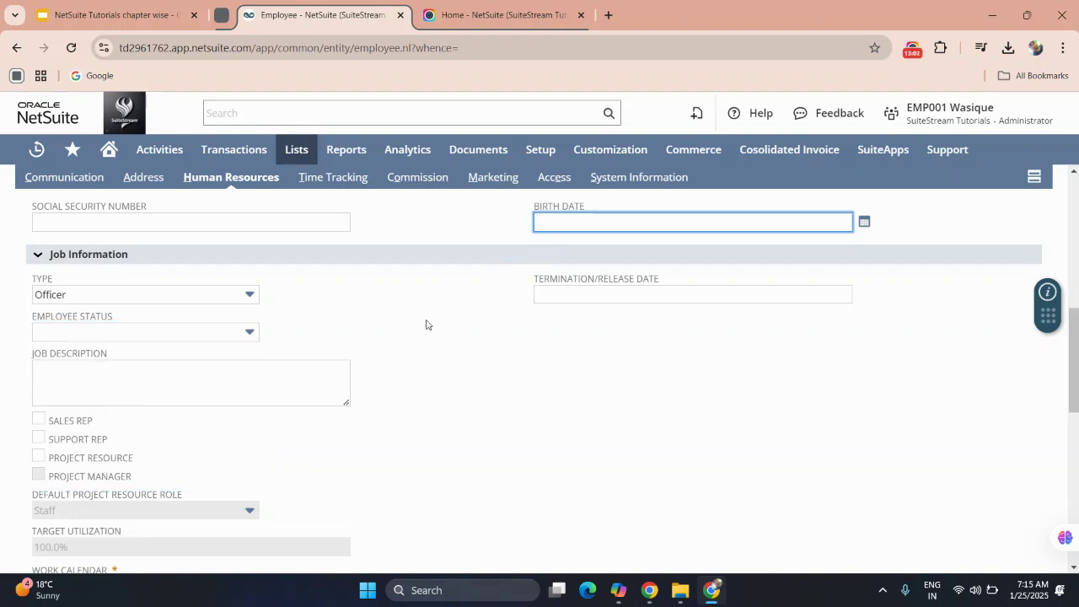
left_click(560, 297)
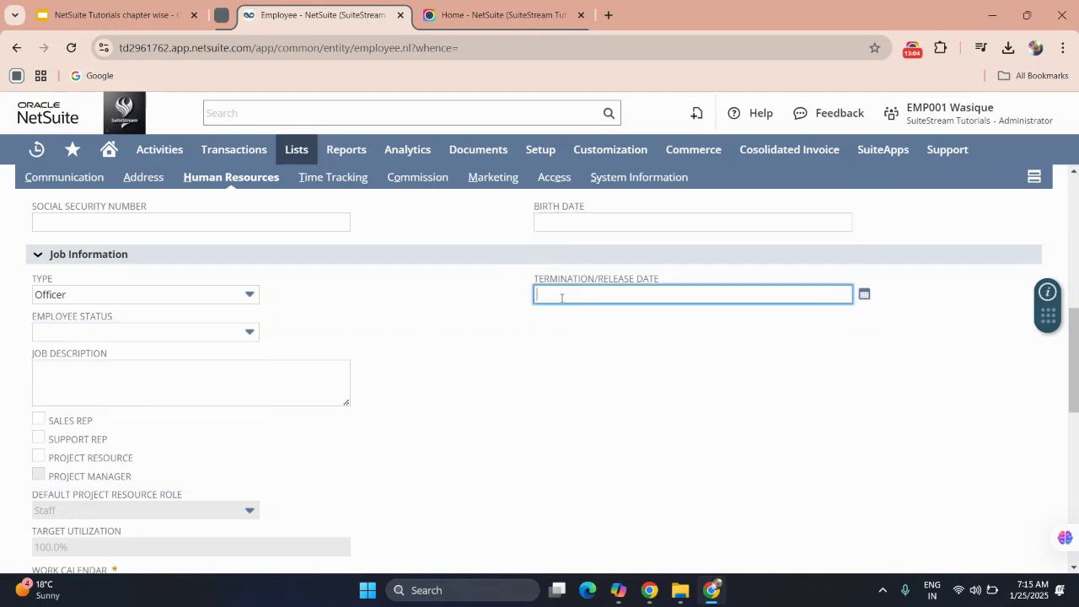
scroll(561, 299, "up", 1)
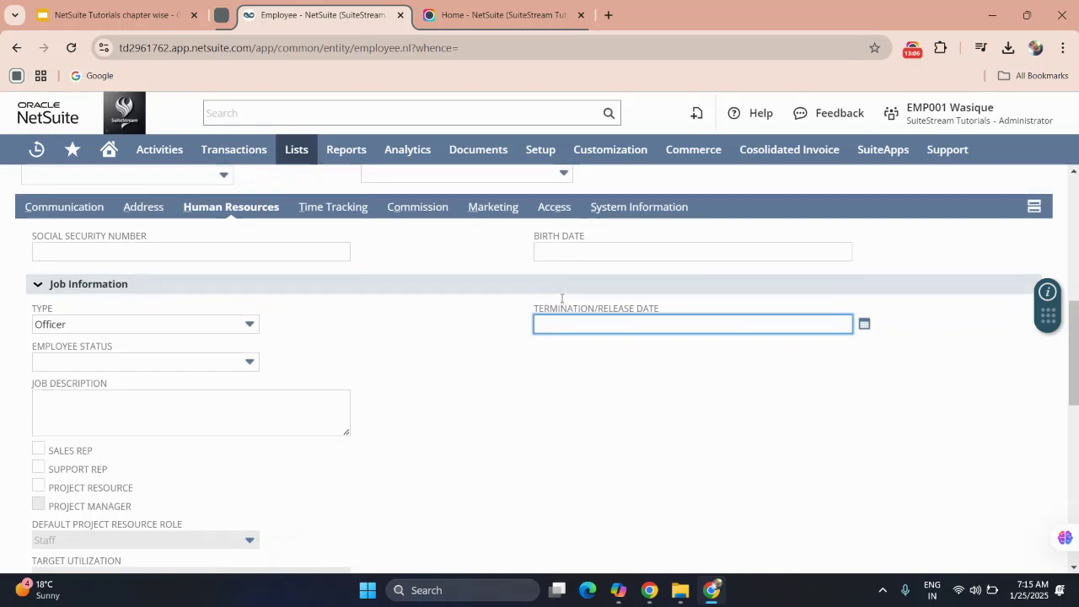
scroll(561, 301, "down", 2)
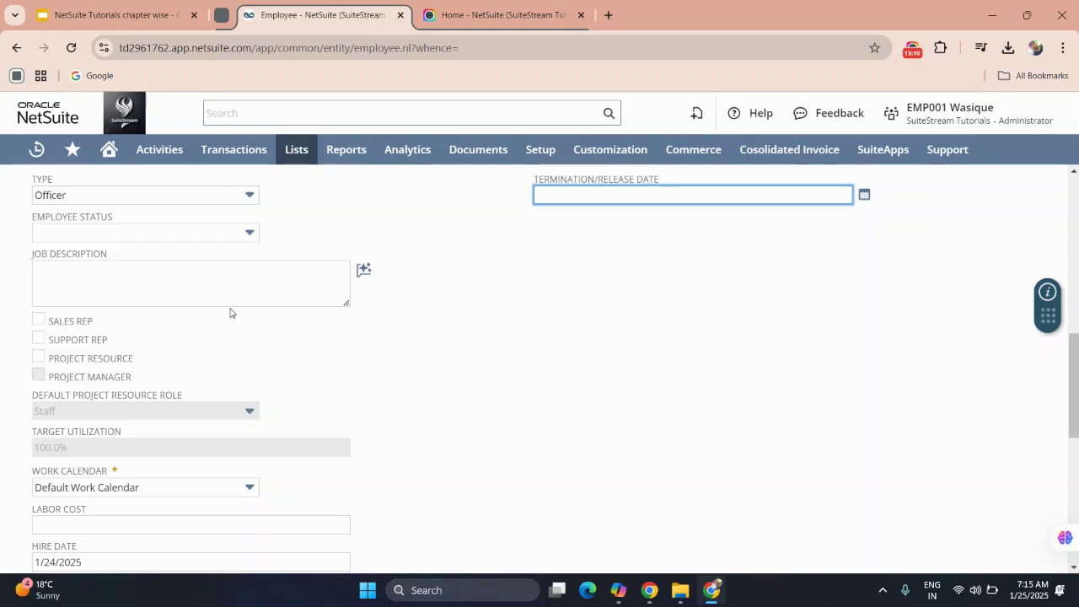
left_click(38, 321)
left_click(38, 339)
left_click(38, 320)
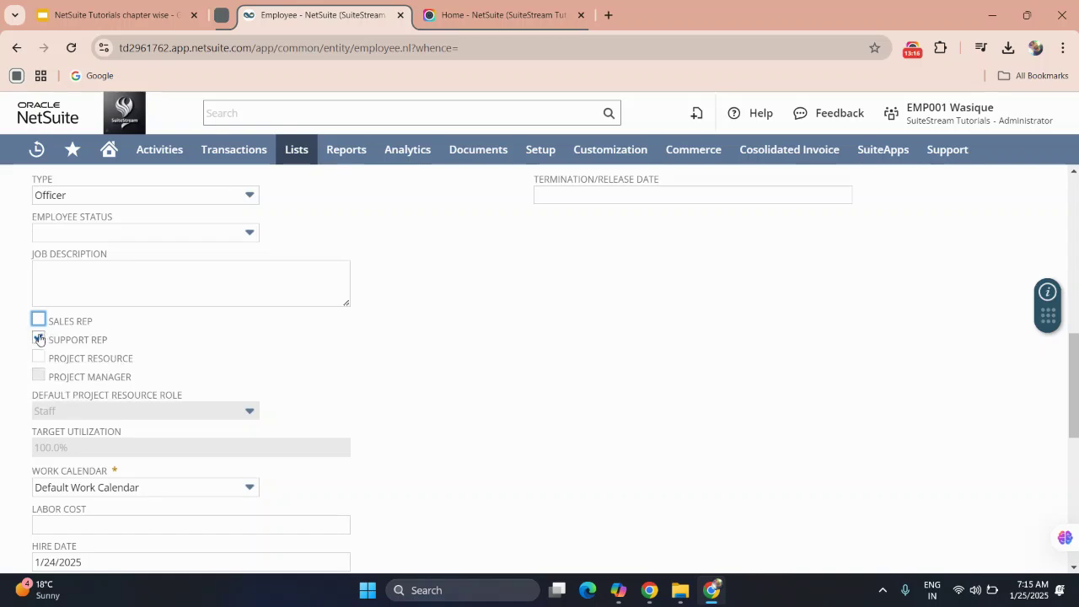
left_click(39, 338)
scroll(105, 428, "down", 2)
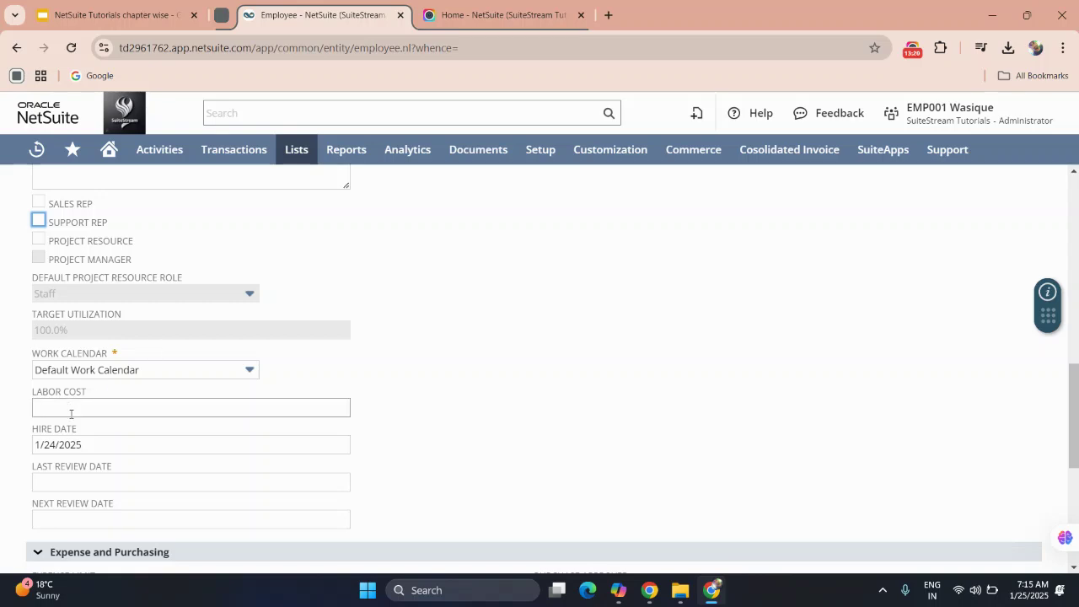
scroll(95, 446, "down", 1)
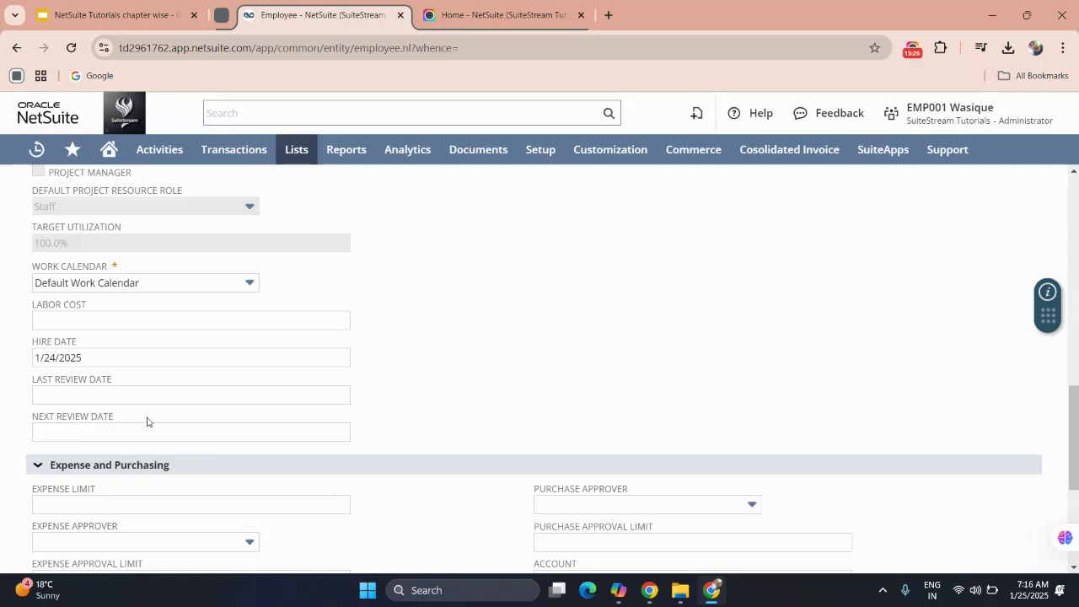
Pick an employee as Purchase Approver, leaving the expense and purchase limits blank.
scroll(103, 431, "down", 2)
left_click(95, 331)
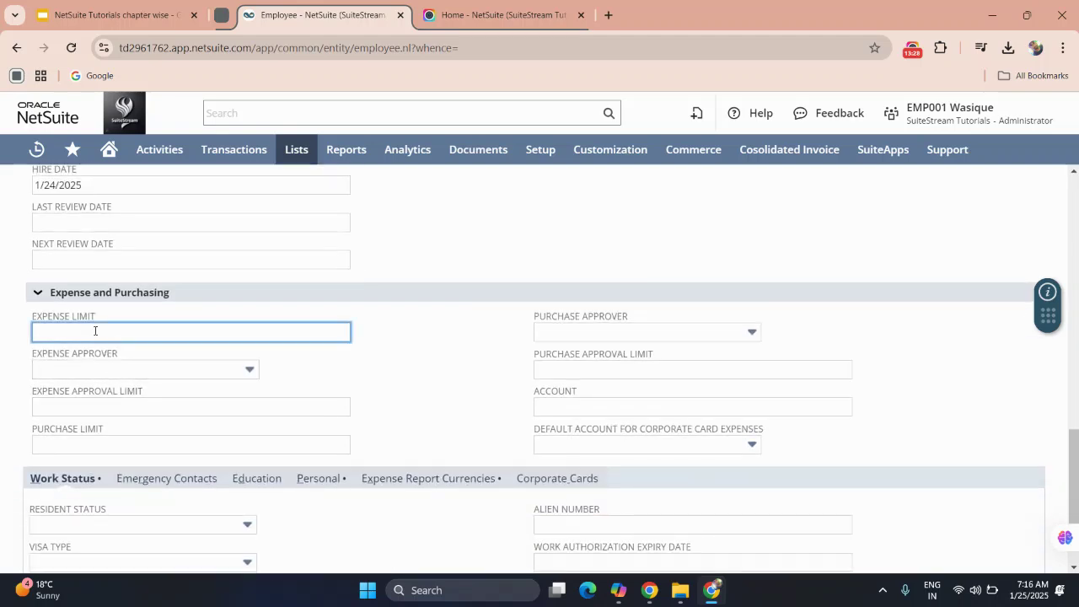
left_click(561, 333)
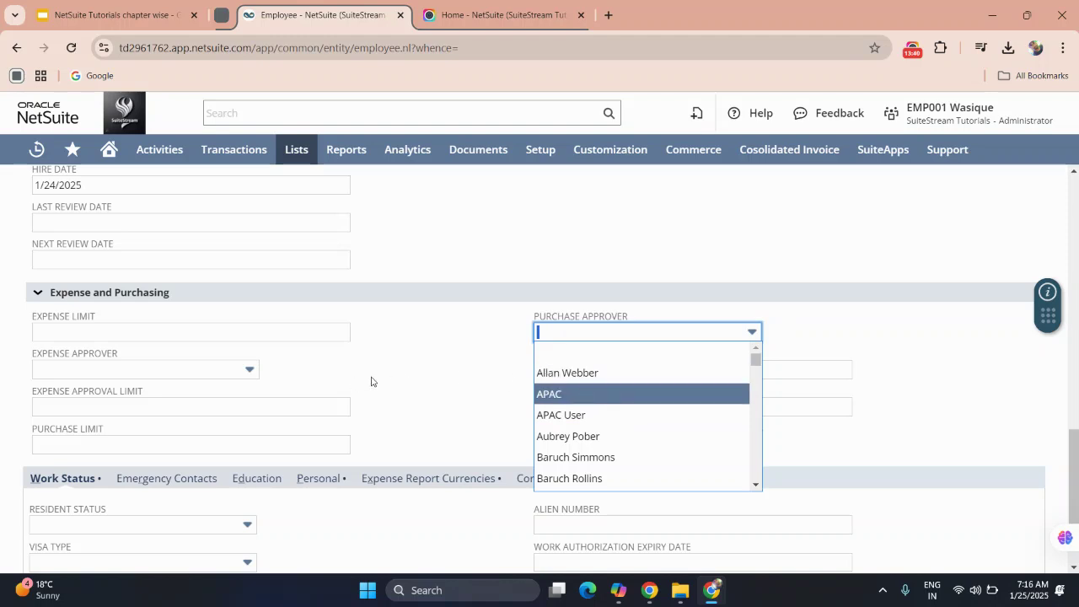
left_click(134, 331)
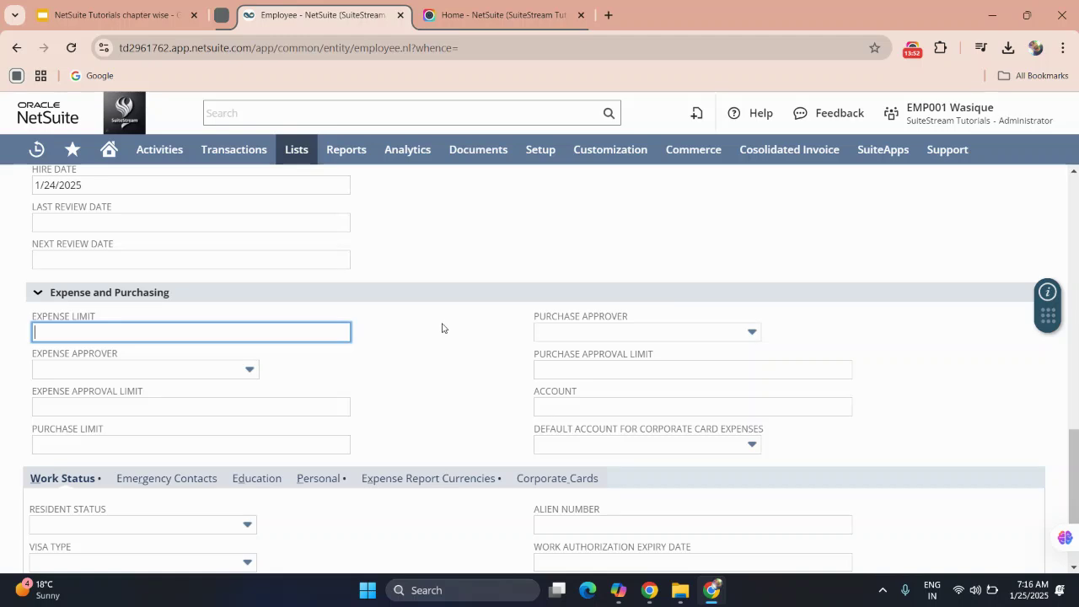
left_click(555, 335)
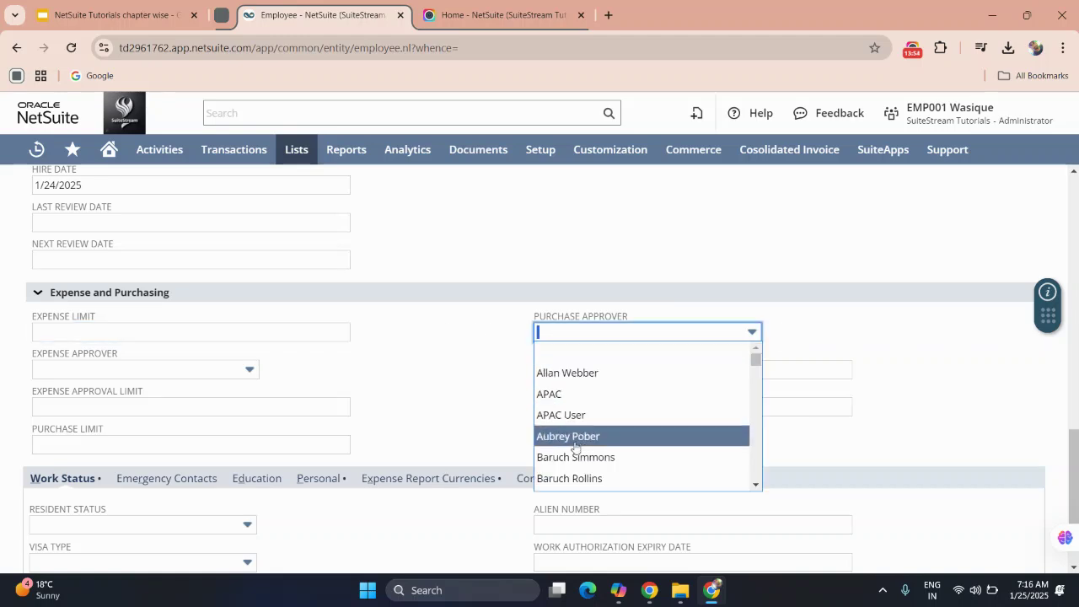
scroll(575, 447, "down", 2)
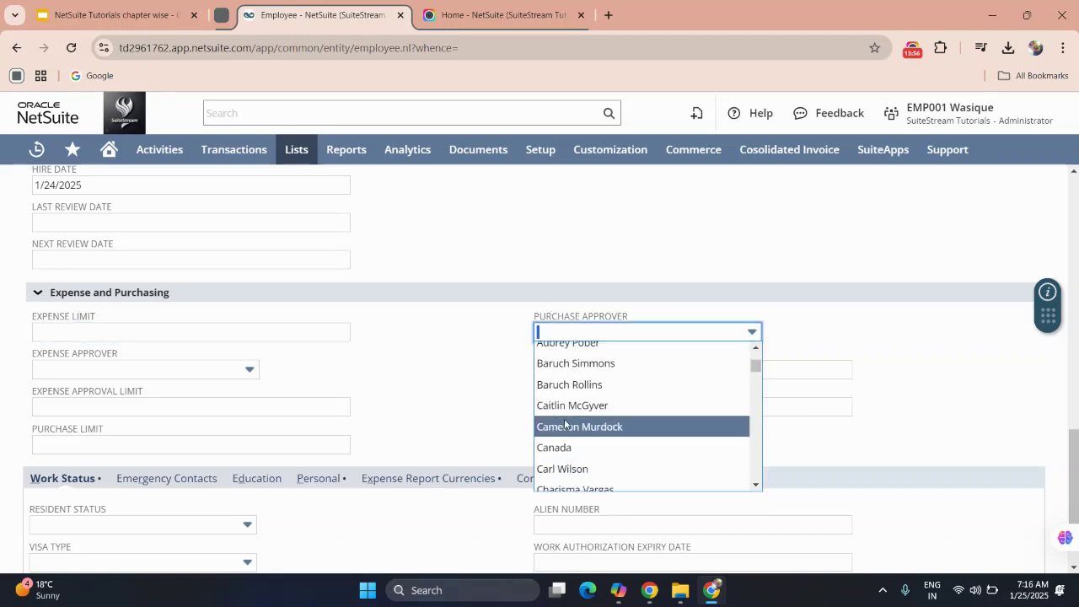
left_click(571, 424)
left_click(439, 393)
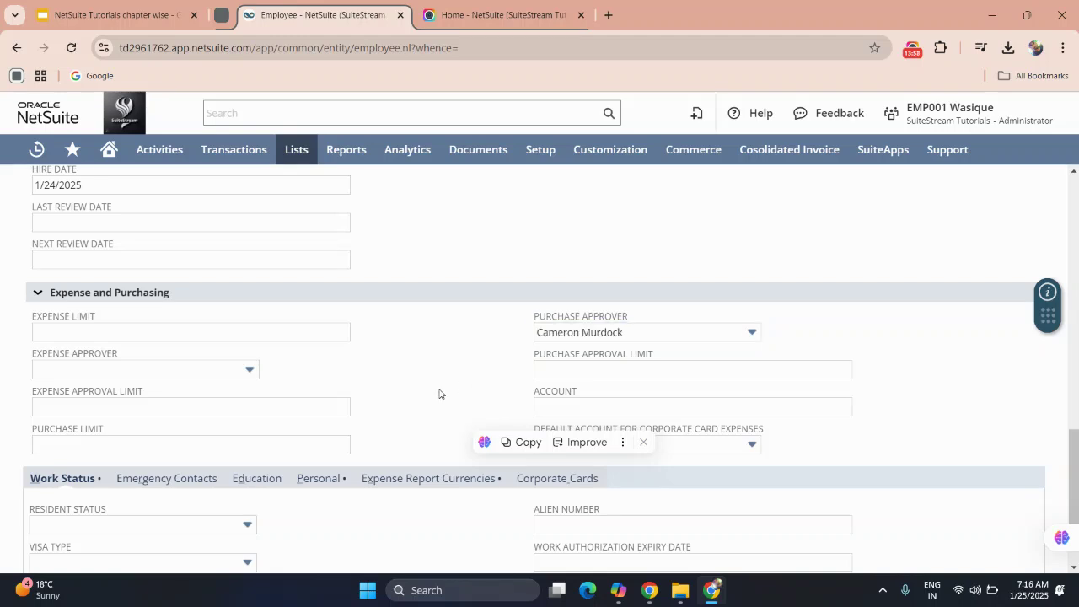
scroll(439, 394, "down", 2)
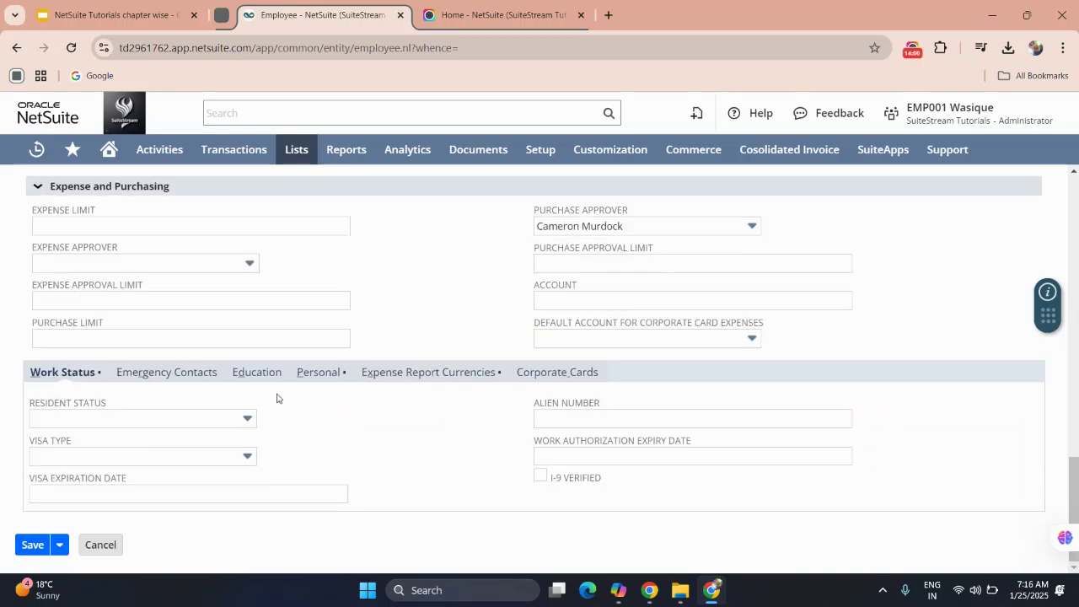
left_click(155, 424)
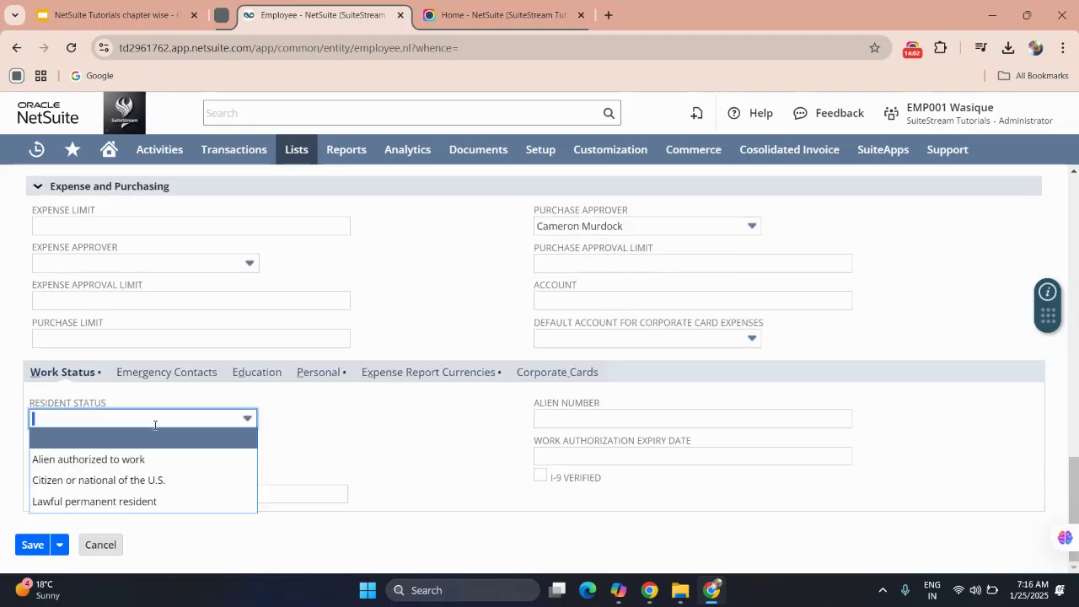
left_click(354, 431)
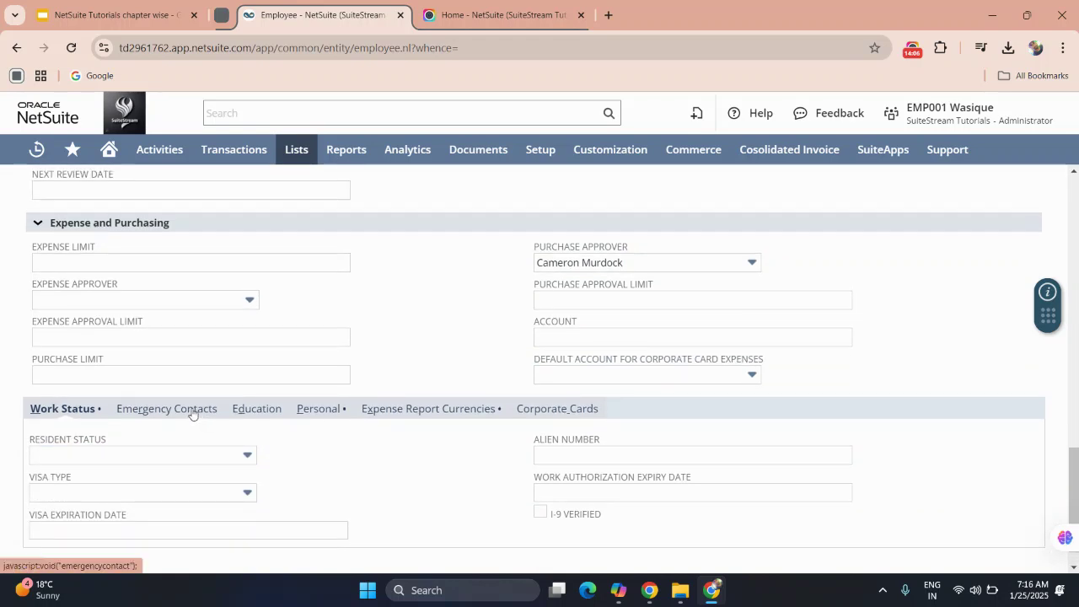
left_click(193, 412)
left_click(256, 431)
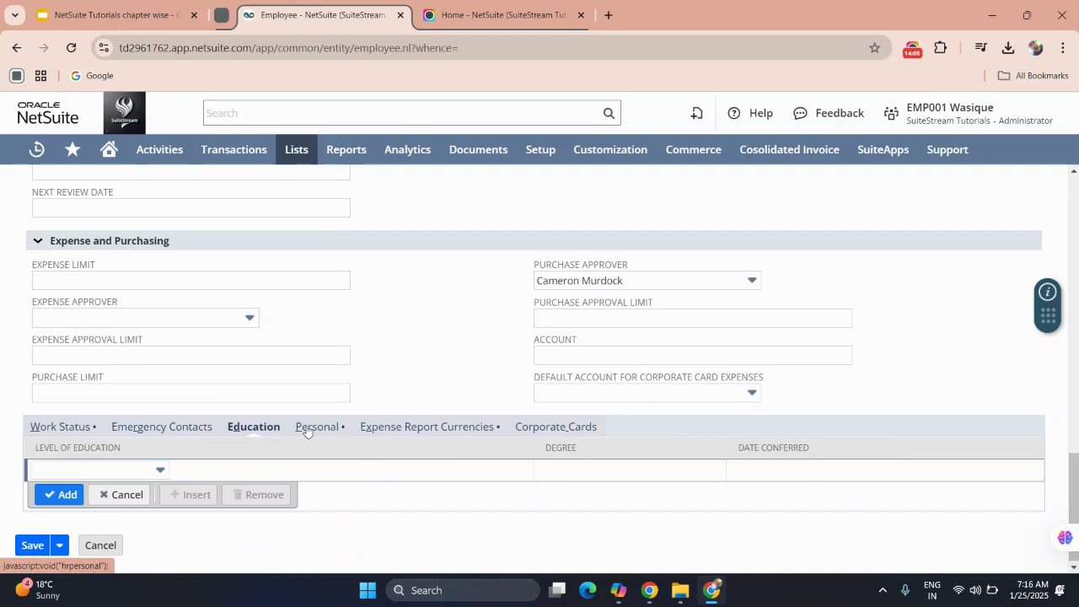
left_click(308, 430)
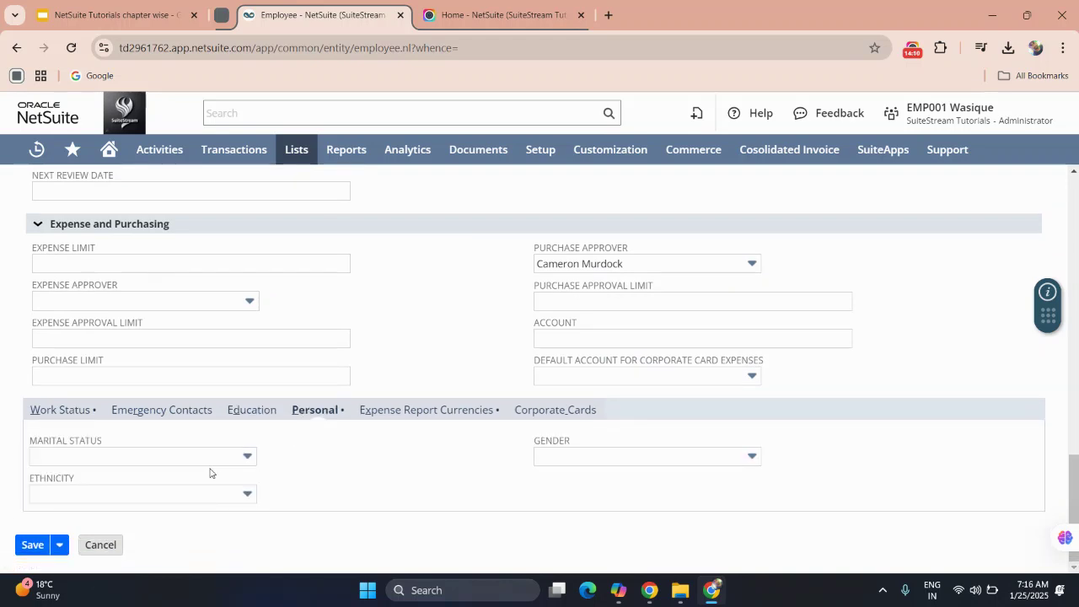
left_click(203, 465)
left_click(336, 463)
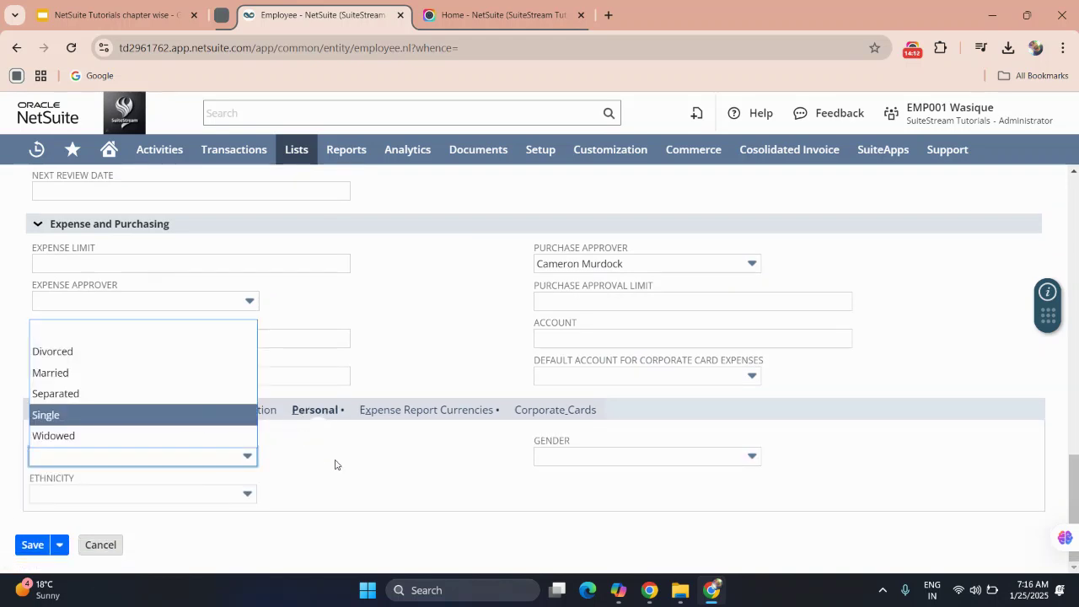
left_click(394, 411)
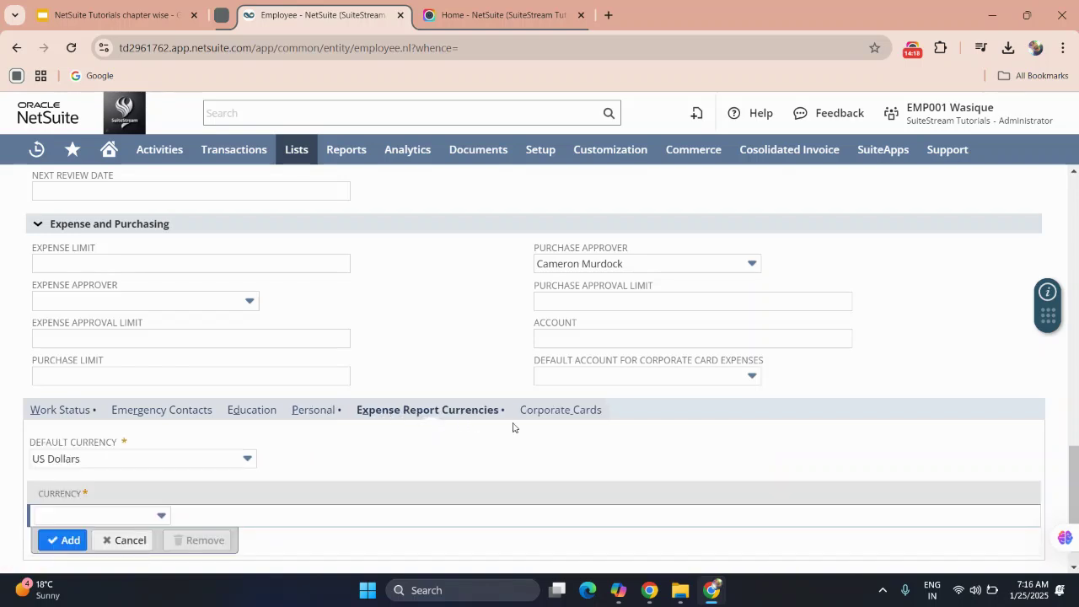
left_click(554, 415)
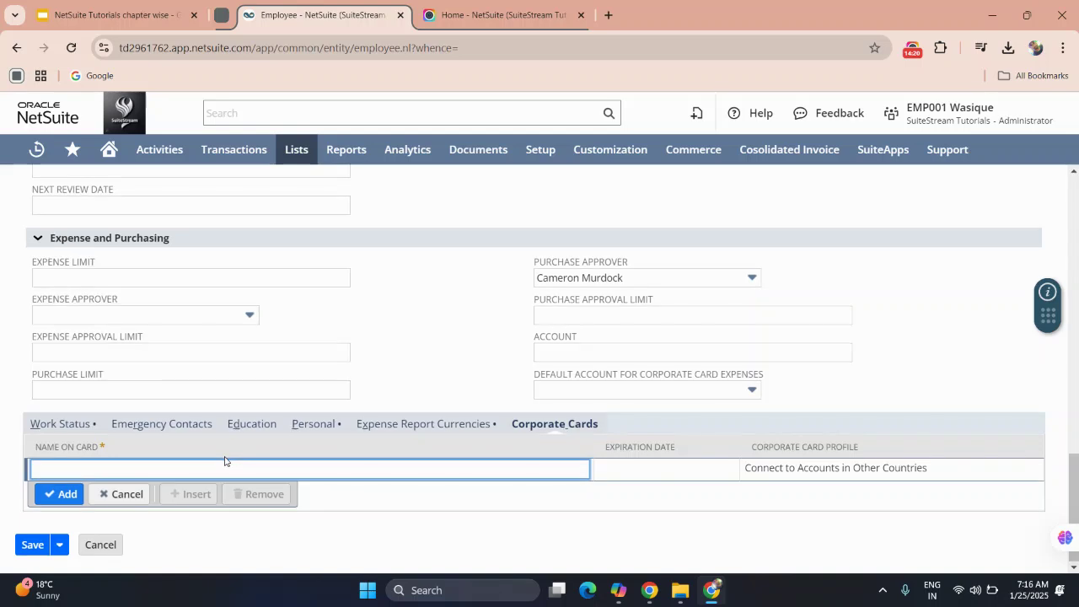
scroll(225, 461, "up", 5)
scroll(224, 460, "up", 5)
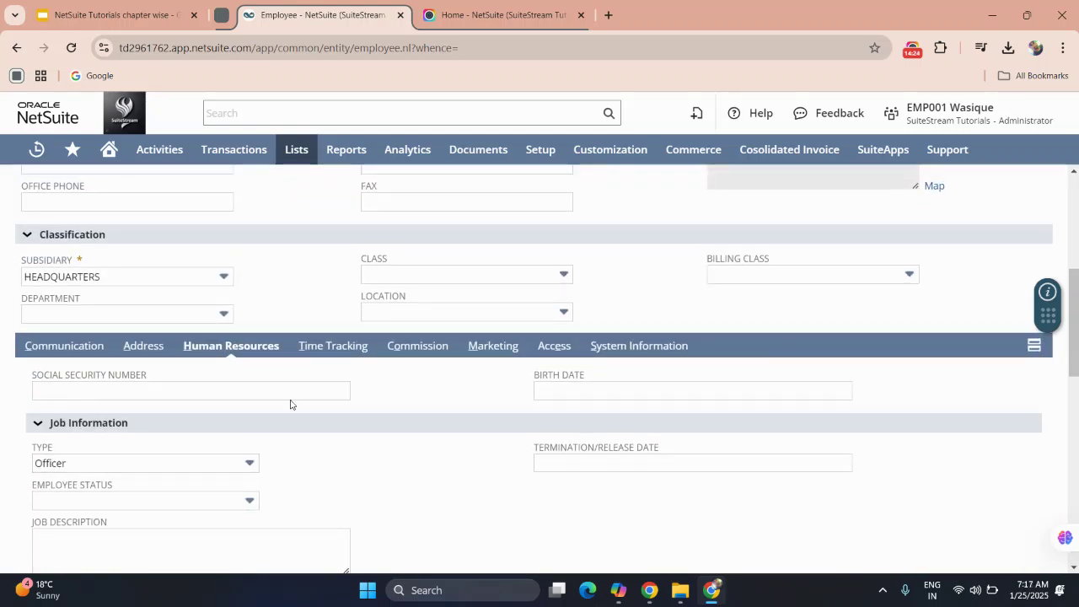
Review the Time Tracking, Commission and Marketing subtabs, then head back to the employee List.
left_click(325, 351)
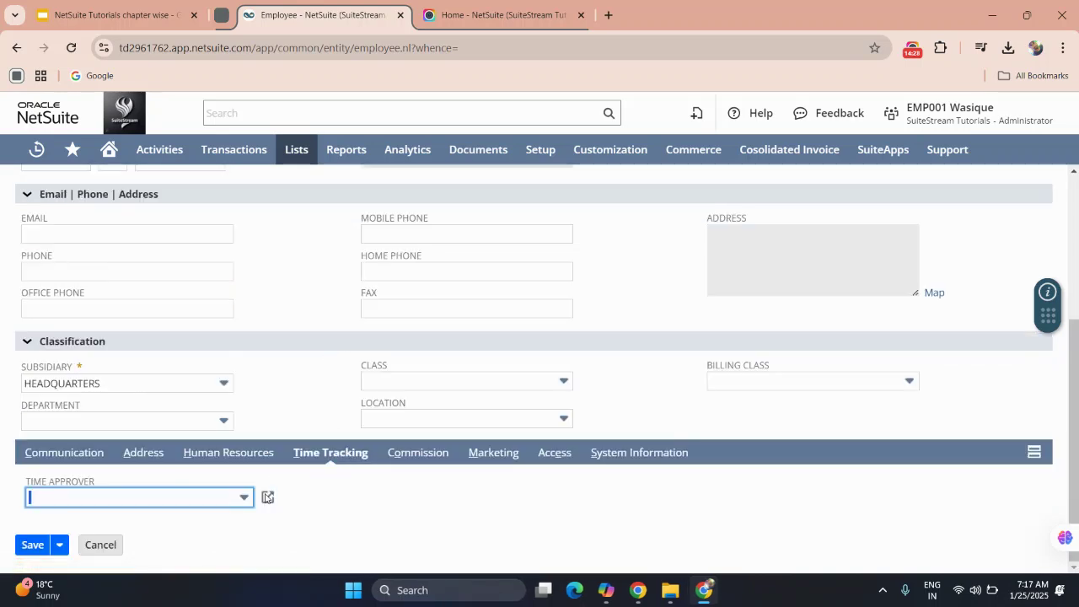
left_click(200, 500)
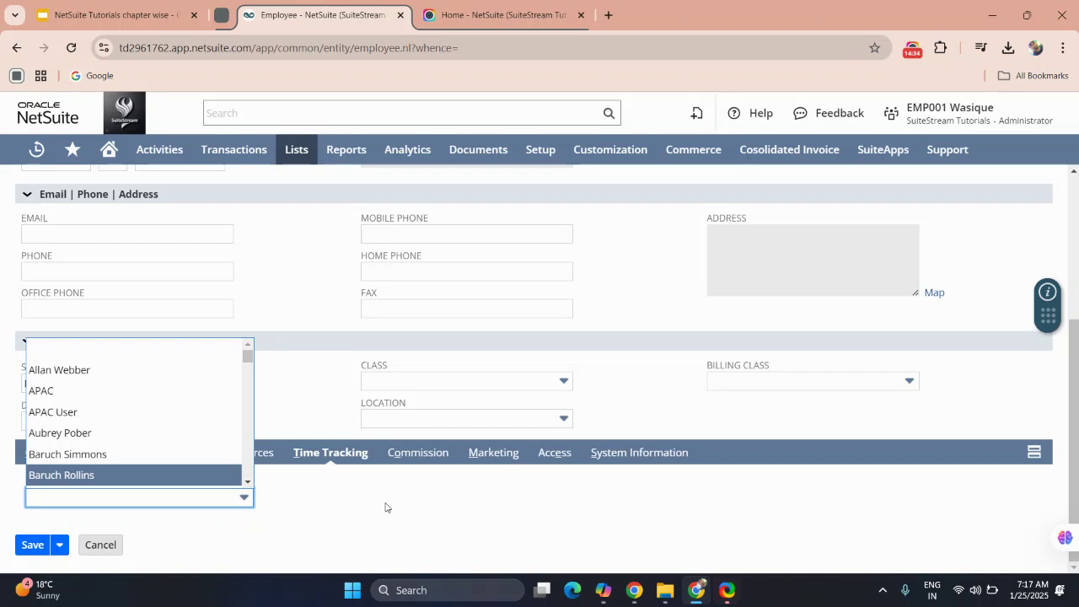
left_click(409, 454)
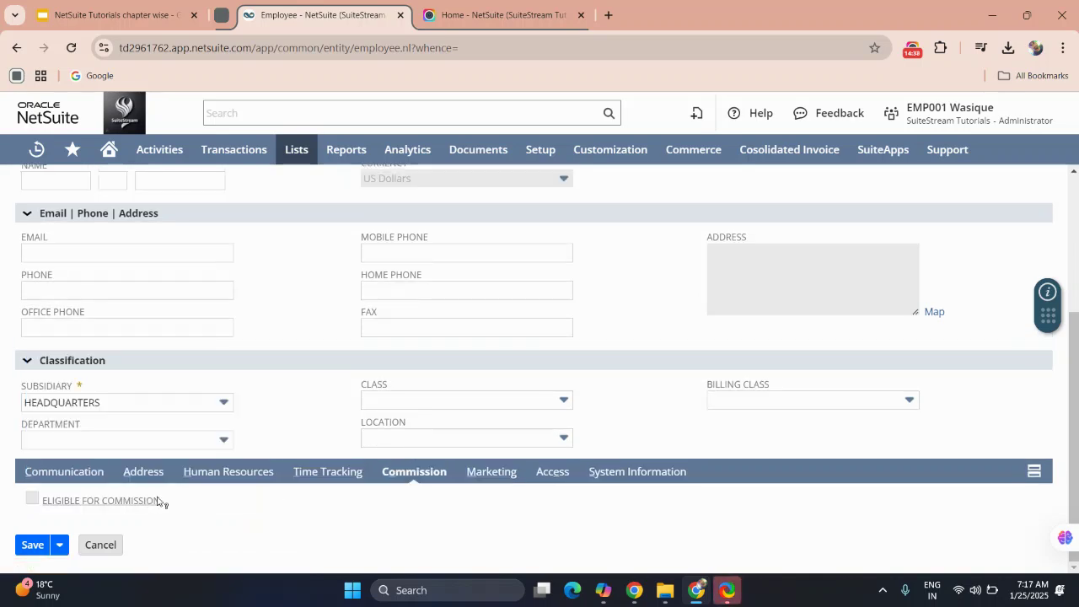
left_click(484, 479)
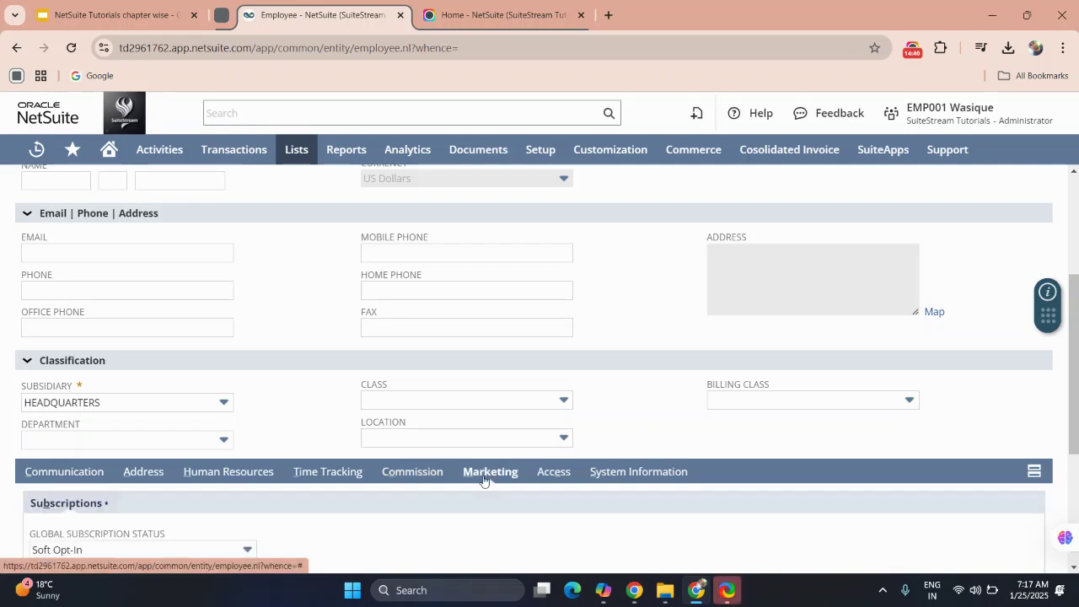
scroll(484, 478, "down", 3)
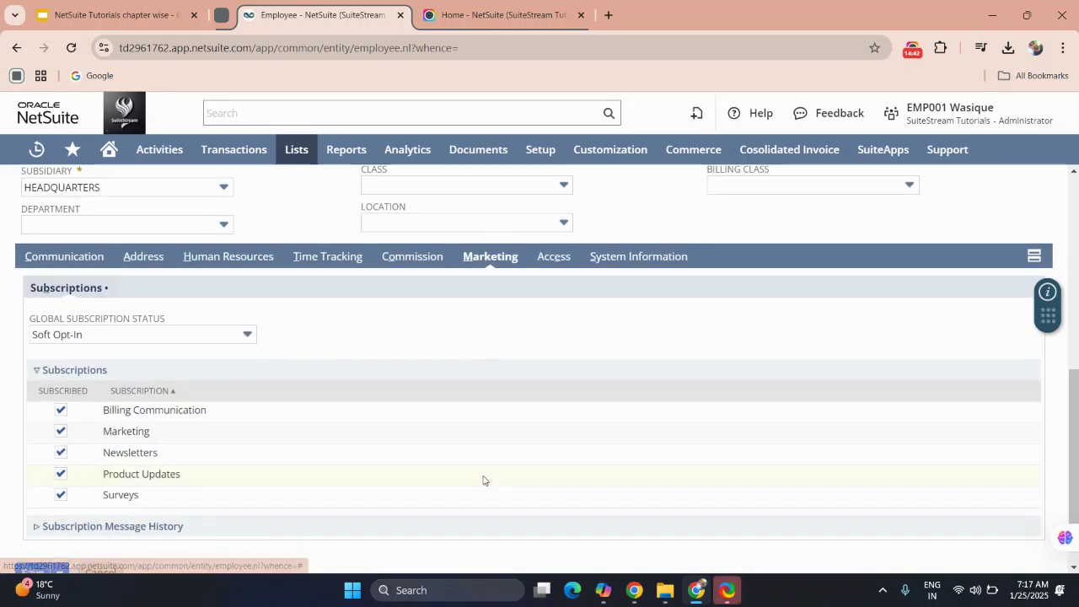
scroll(484, 479, "up", 1)
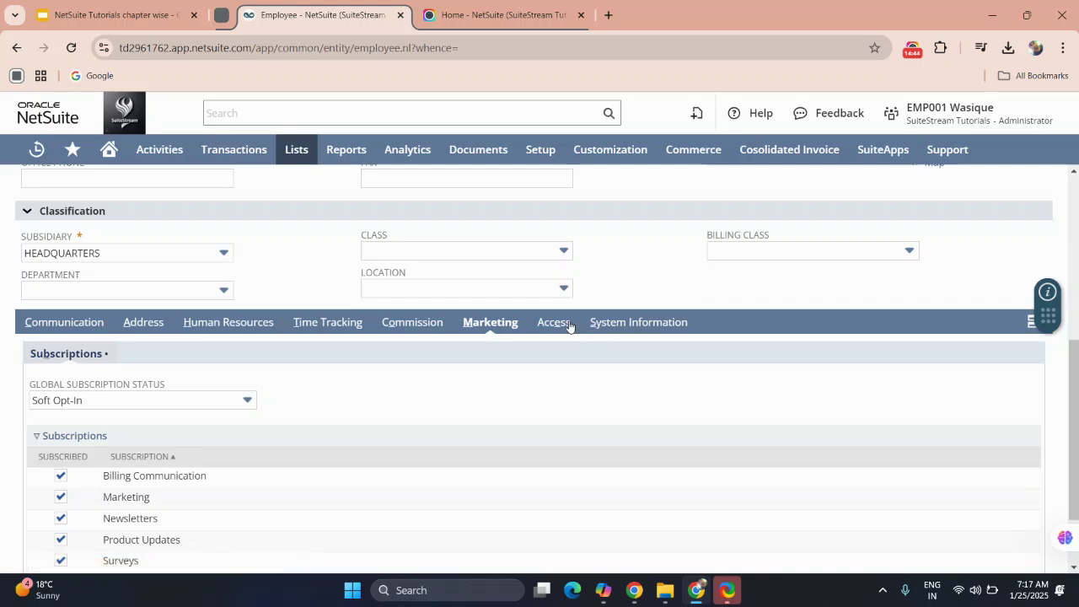
scroll(609, 318, "up", 6)
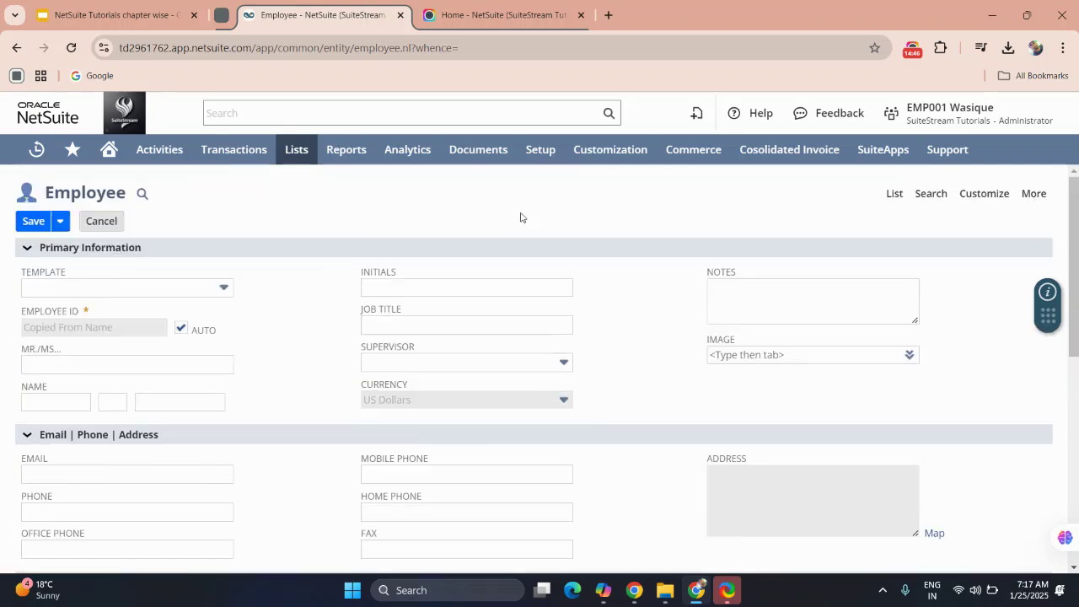
left_click(894, 193)
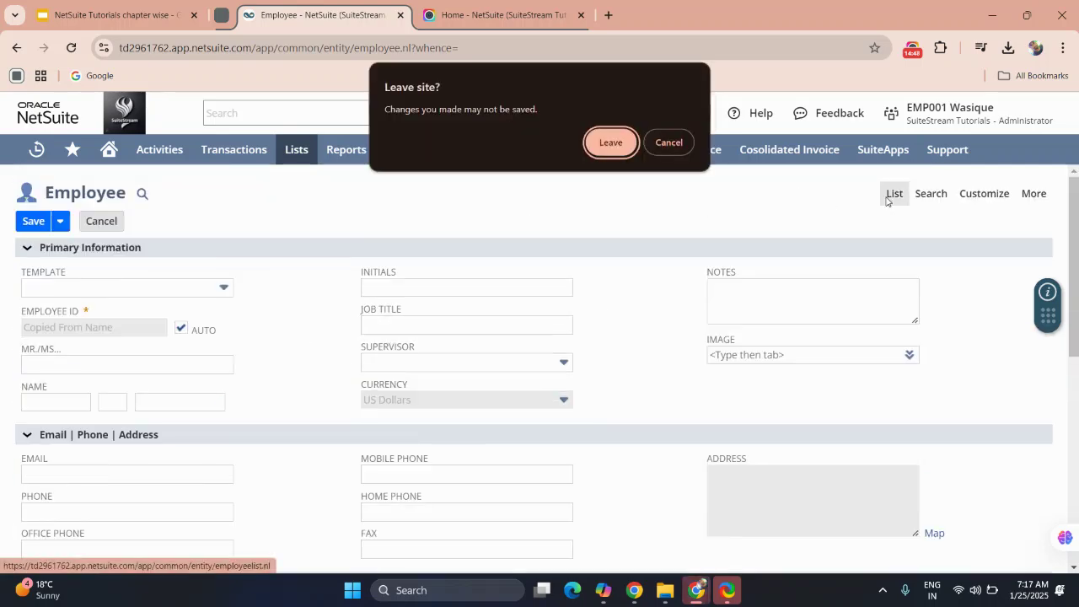
Leave the unsaved form and open the existing employee by searching their first name globally.
left_click(611, 142)
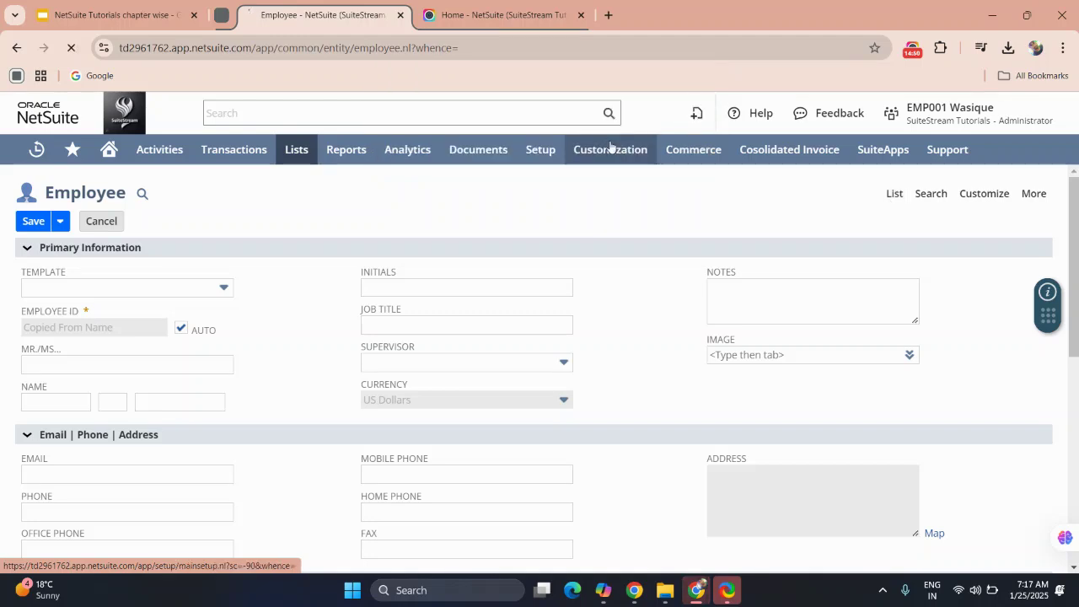
mouse_move(610, 149)
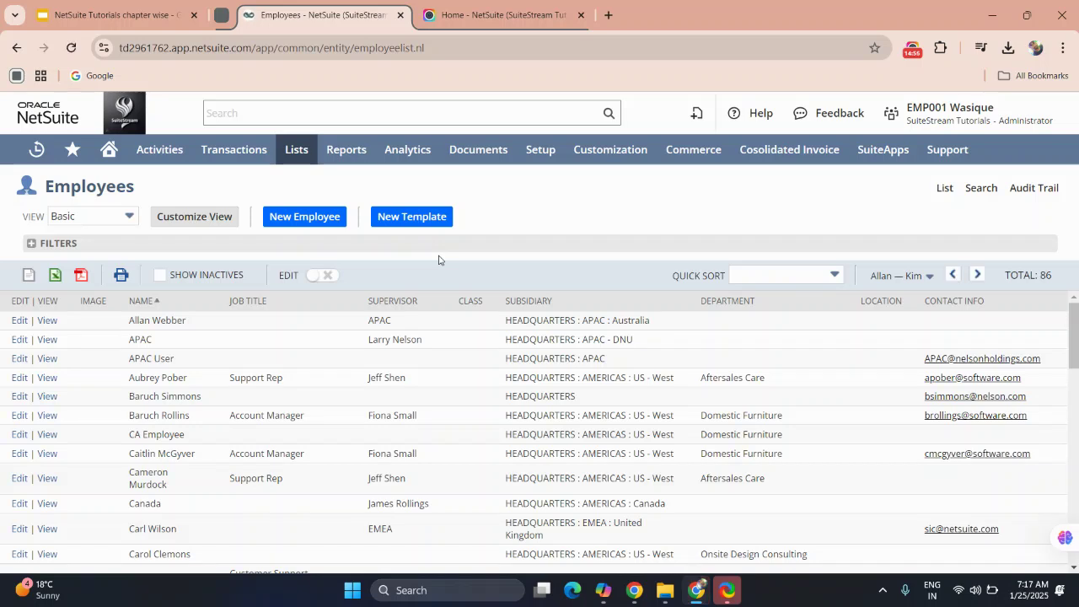
left_click(299, 115)
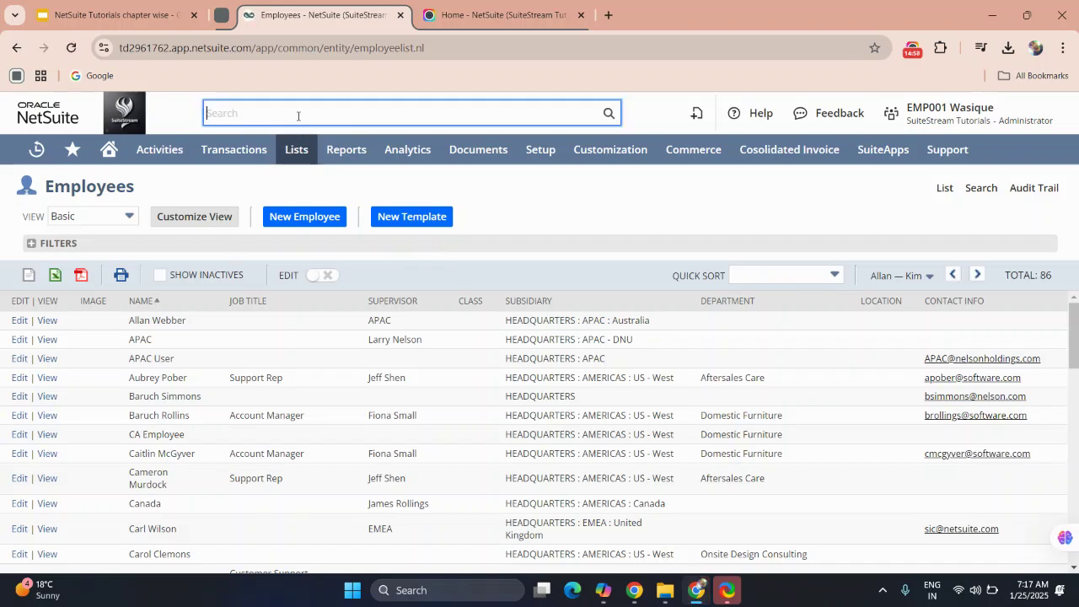
type("larry")
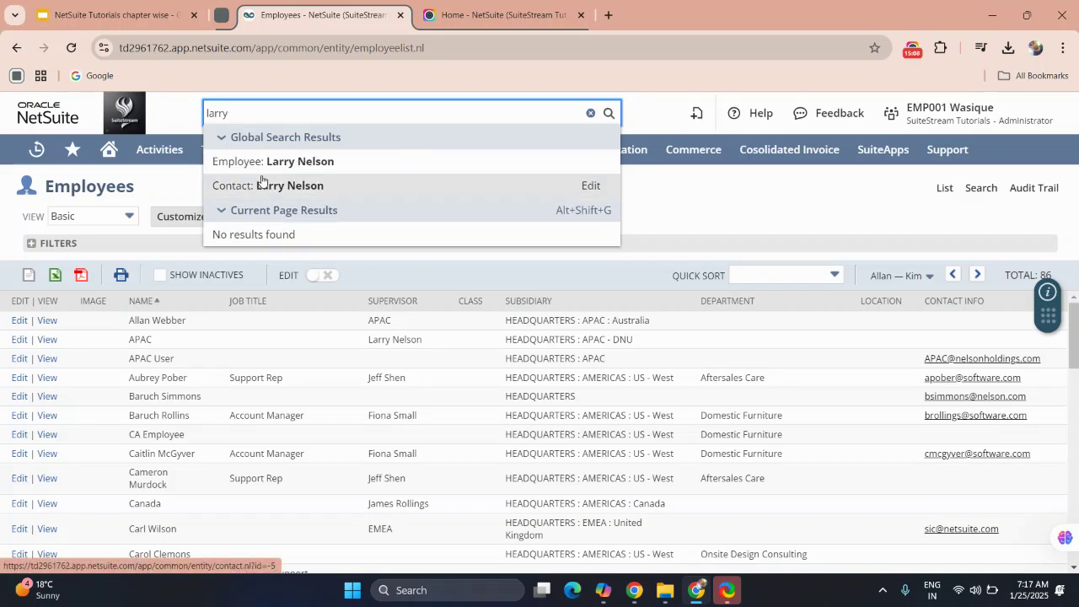
left_click(257, 165)
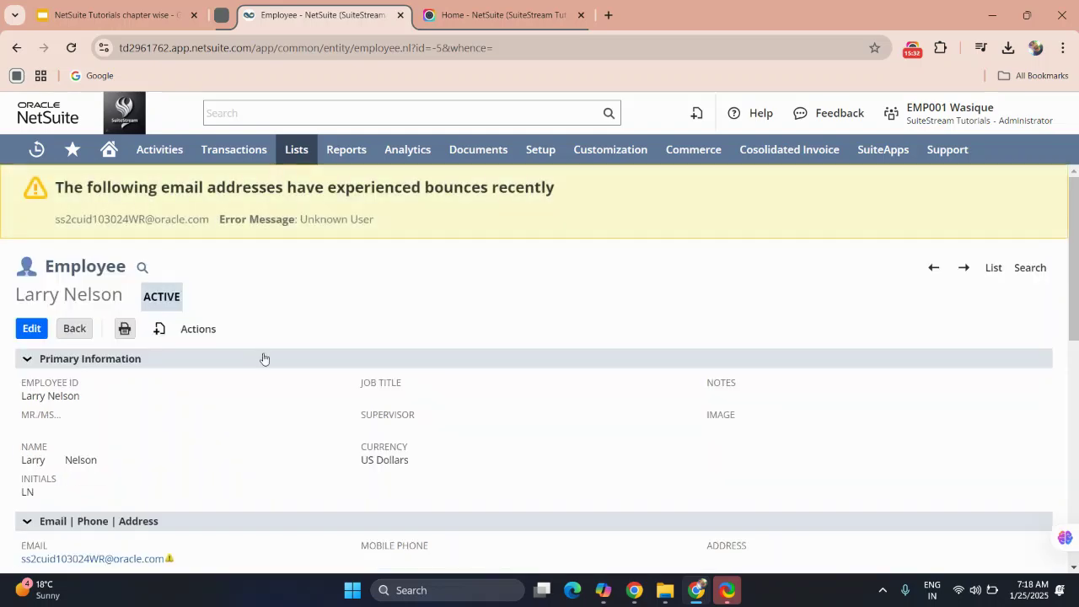
scroll(264, 359, "down", 1)
scroll(264, 359, "down", 2)
scroll(263, 357, "up", 3)
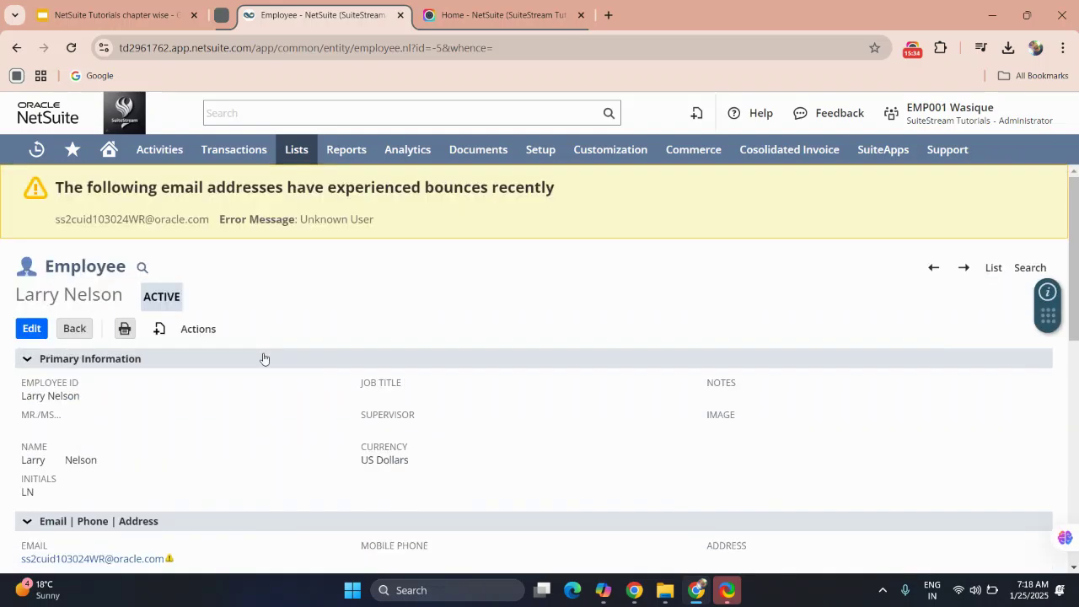
scroll(264, 359, "down", 8)
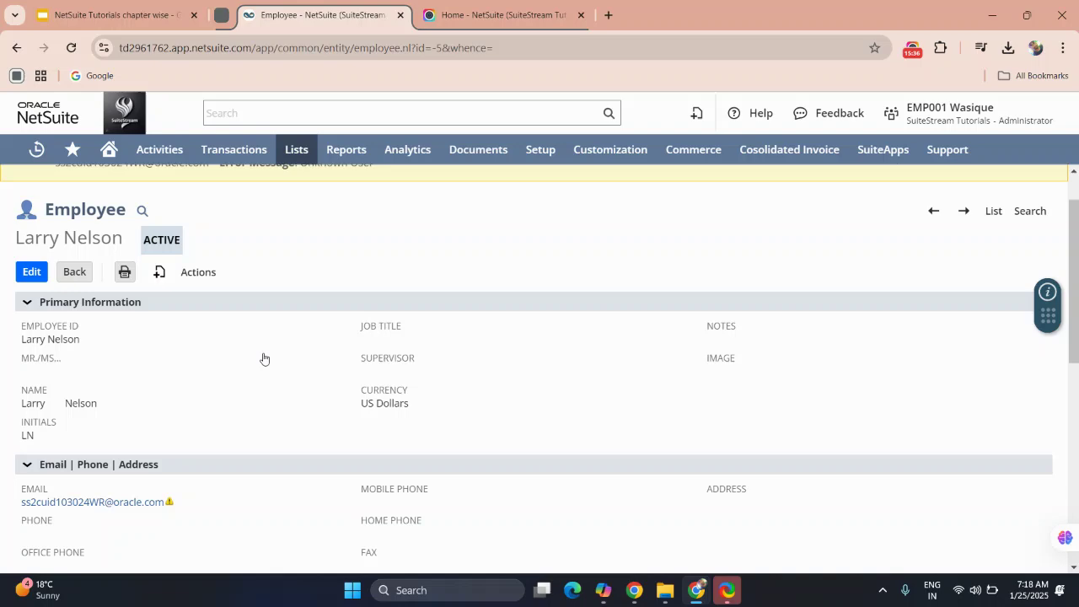
scroll(263, 359, "up", 10)
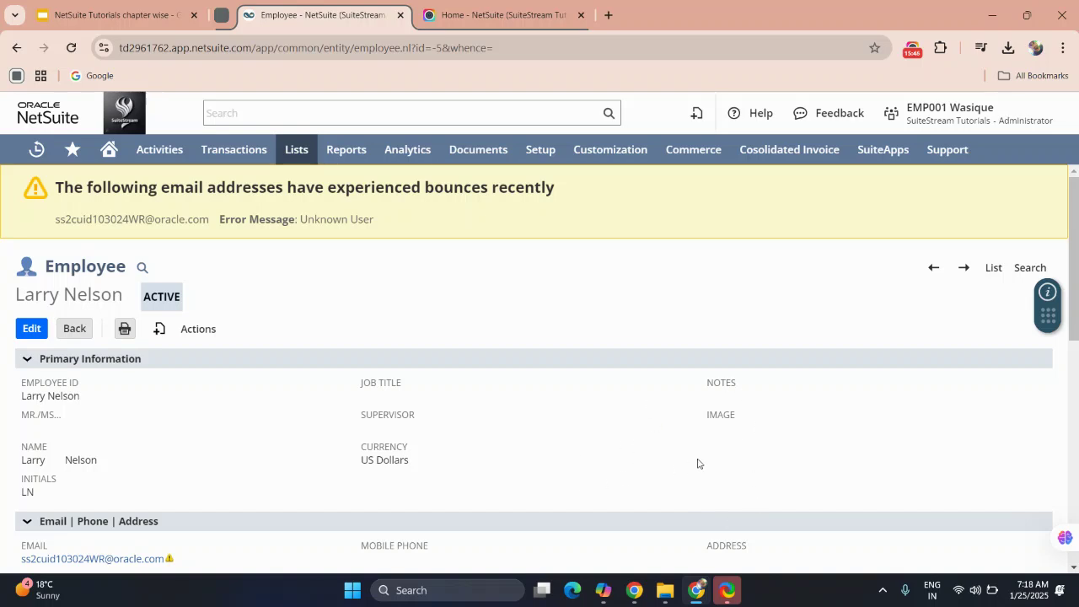
double_click(389, 462)
scroll(389, 467, "down", 3)
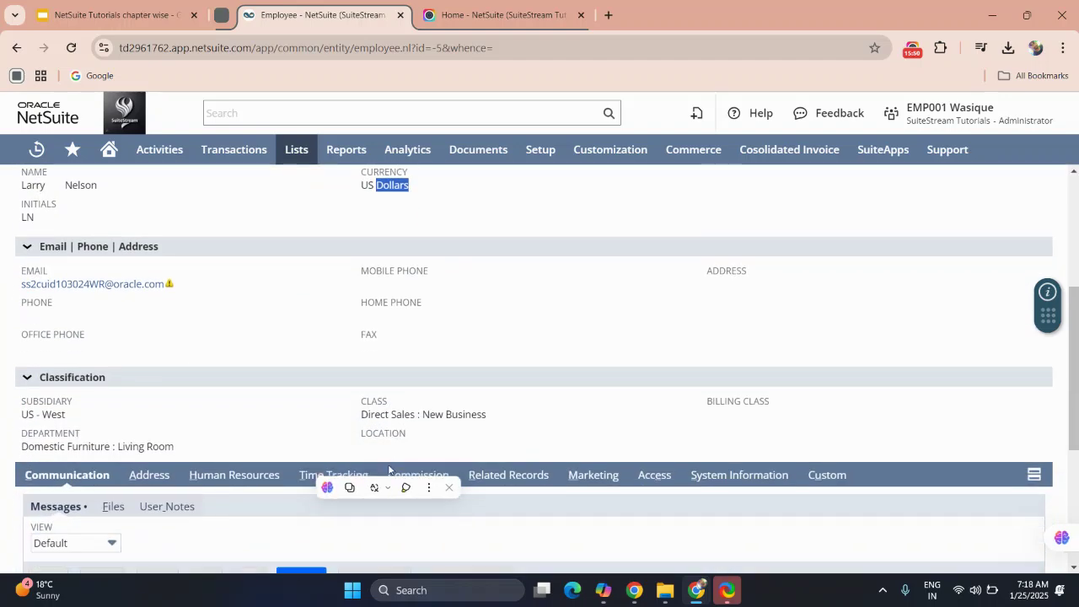
triple_click(389, 415)
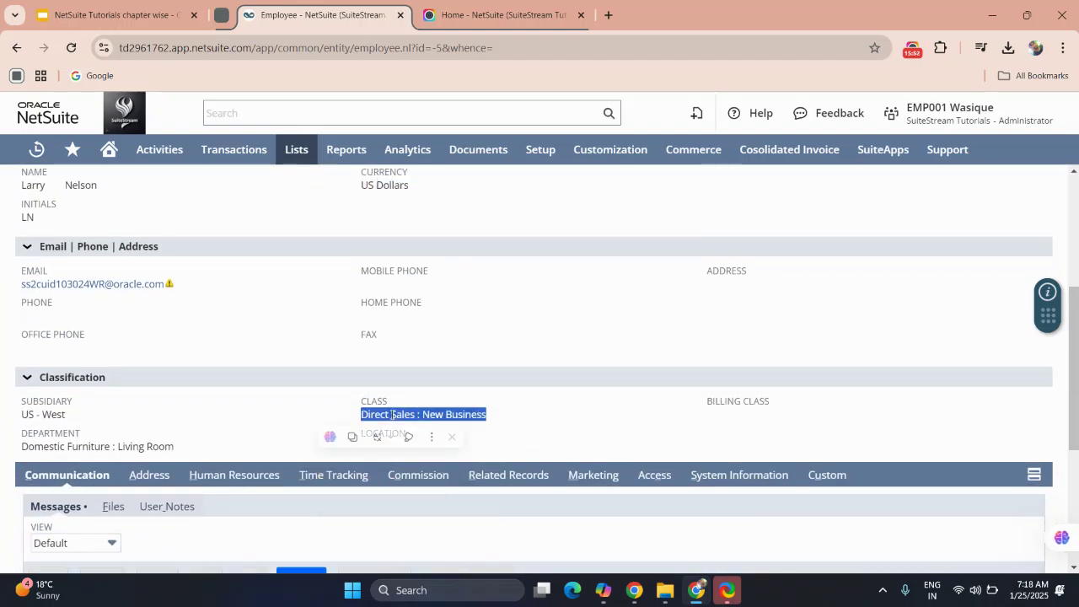
scroll(392, 416, "down", 3)
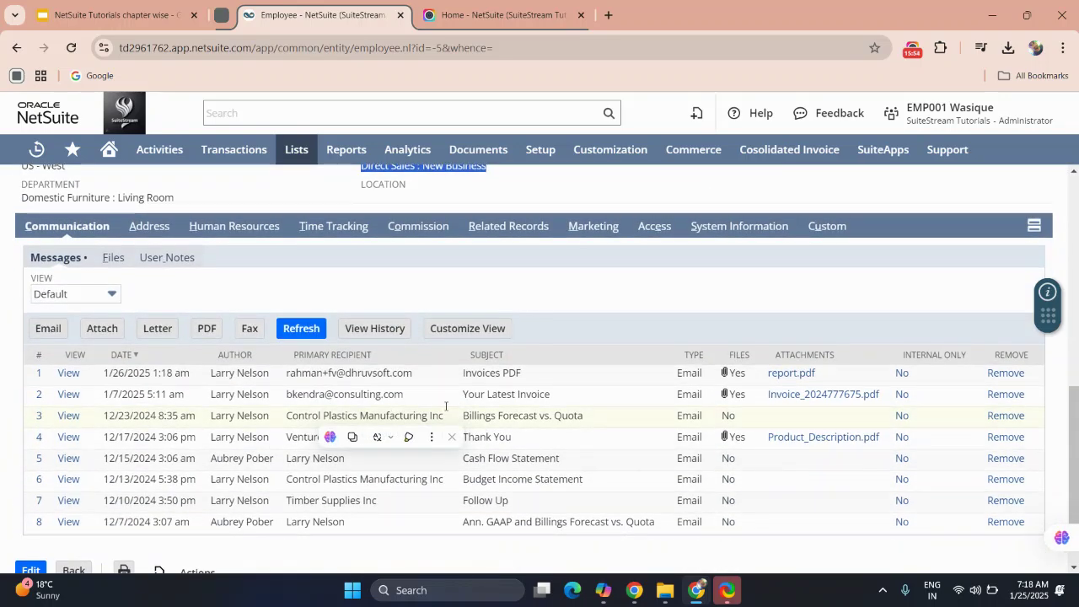
left_click(303, 277)
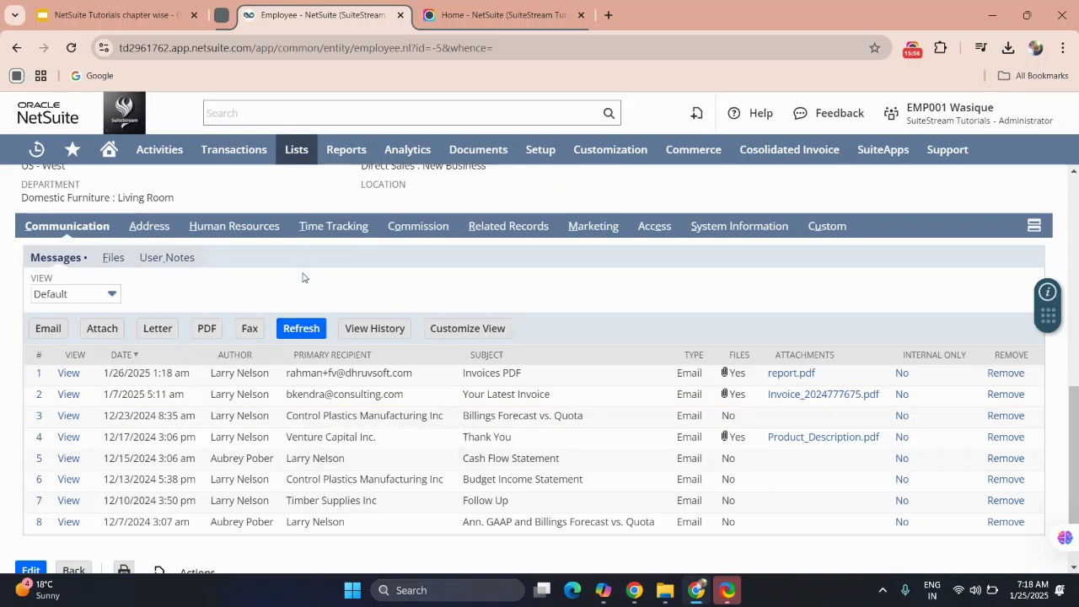
scroll(332, 287, "up", 1)
scroll(332, 287, "down", 2)
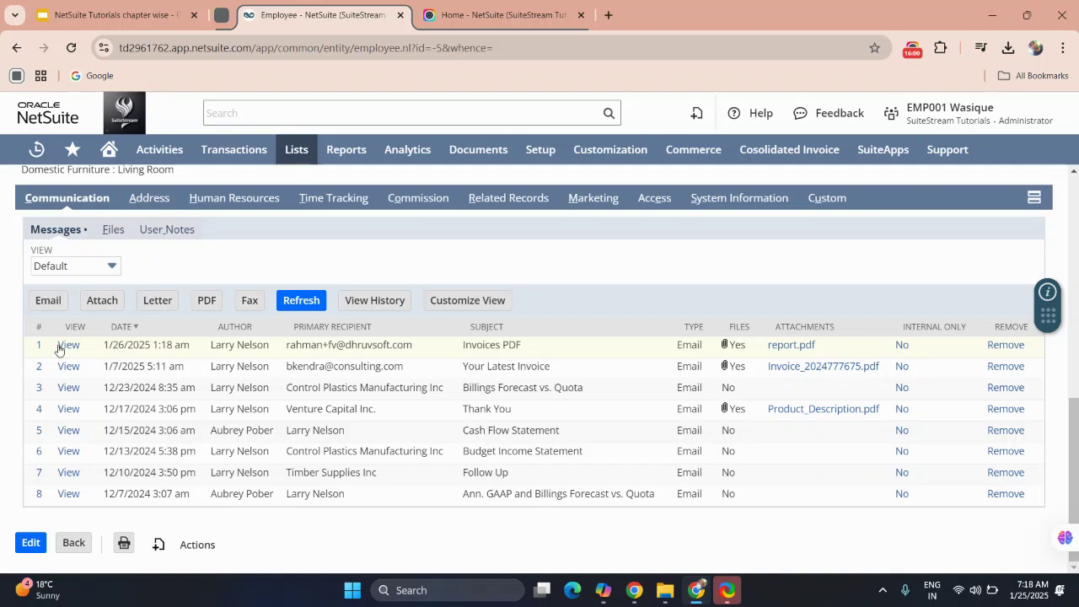
left_click(68, 345)
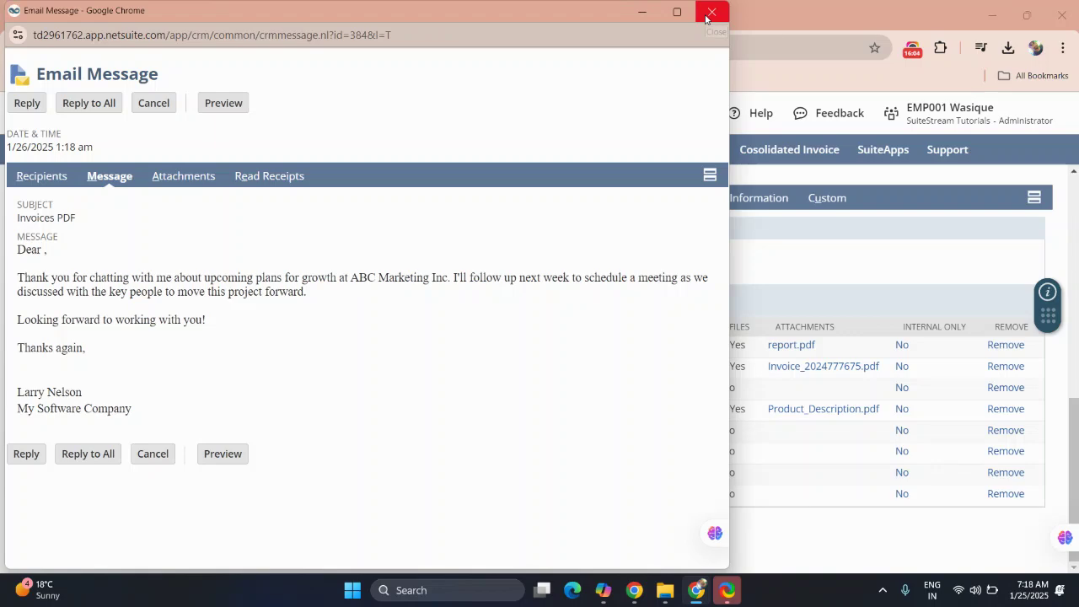
left_click(708, 16)
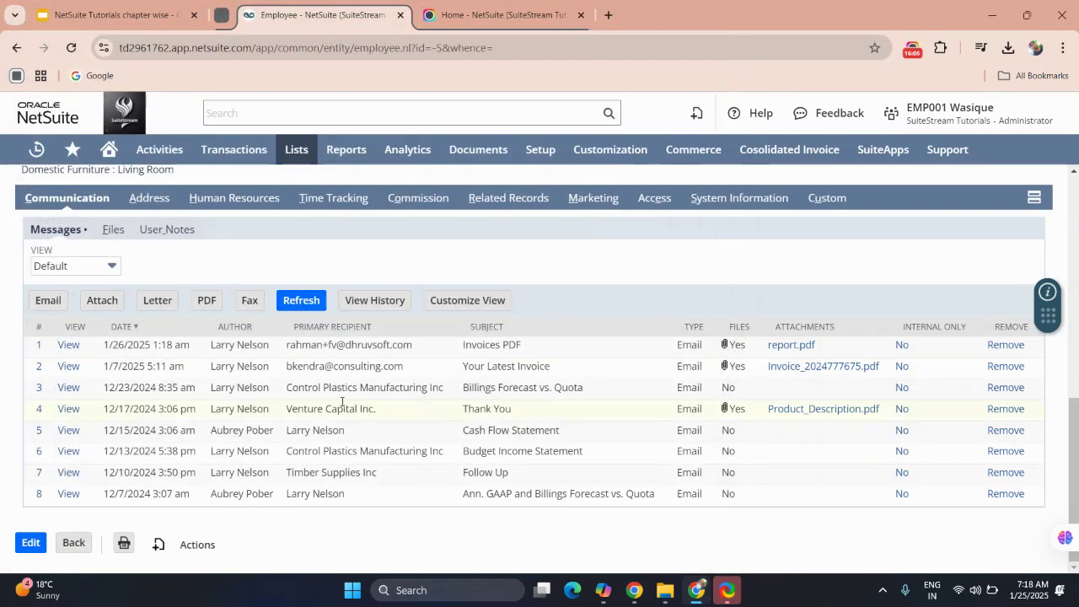
scroll(295, 425, "up", 2)
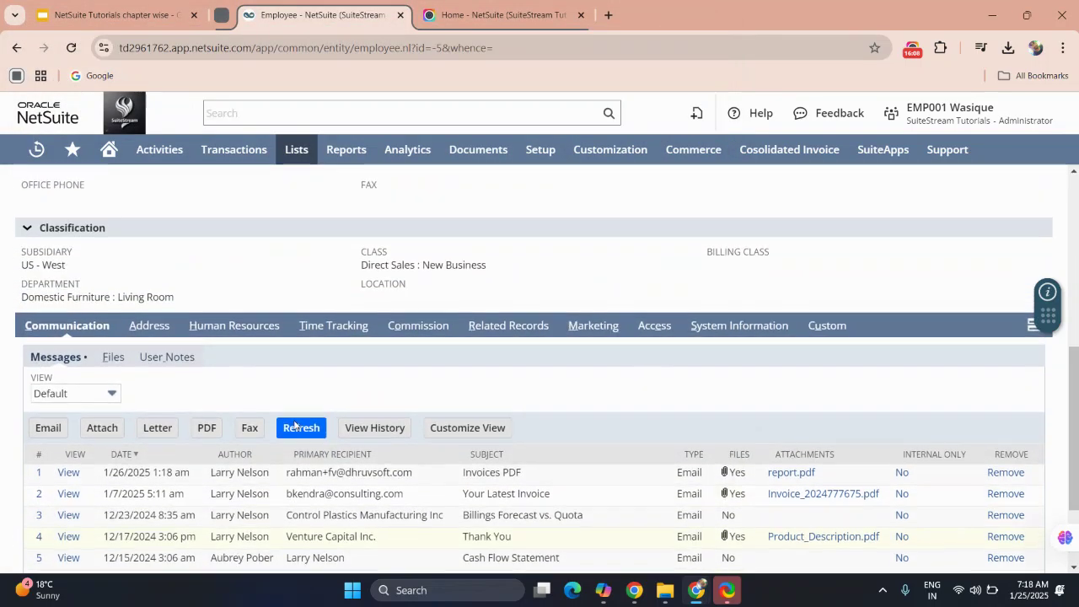
scroll(261, 512, "up", 1)
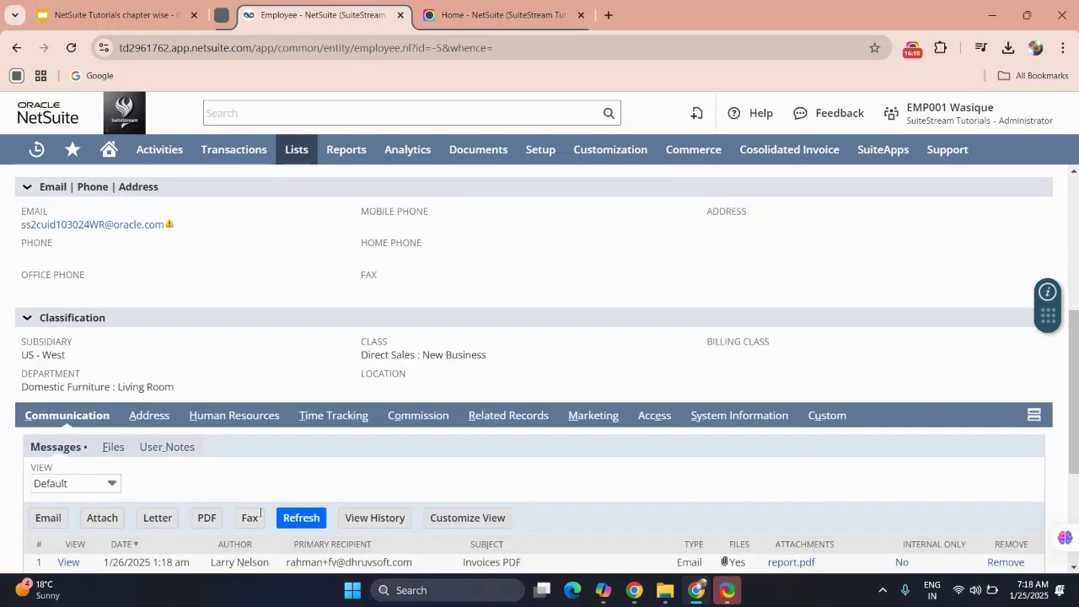
scroll(260, 512, "up", 4)
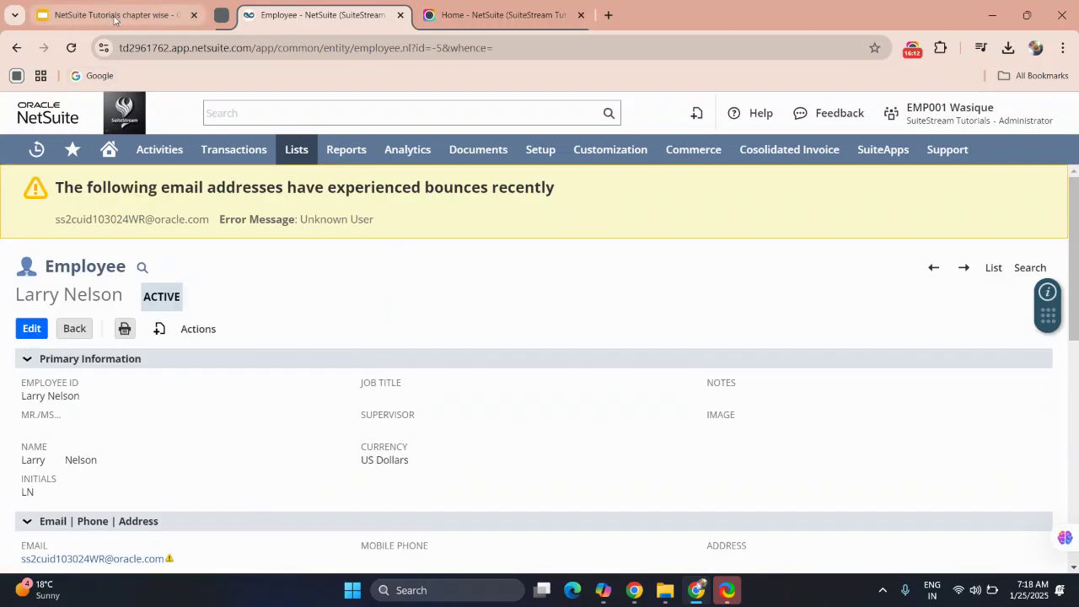
left_click(117, 17)
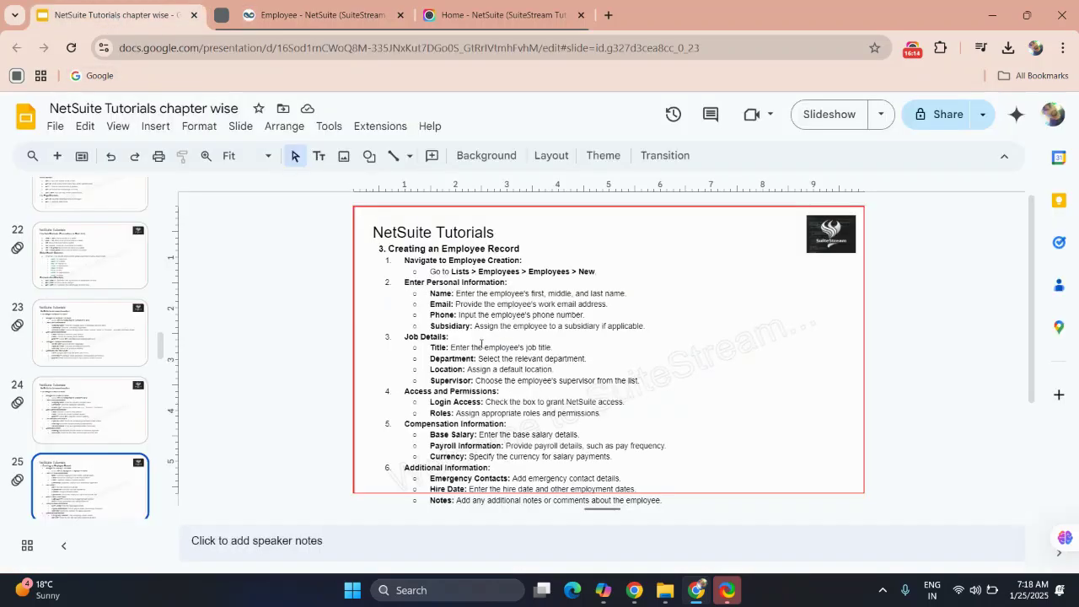
scroll(480, 343, "up", 2)
scroll(40, 281, "up", 15)
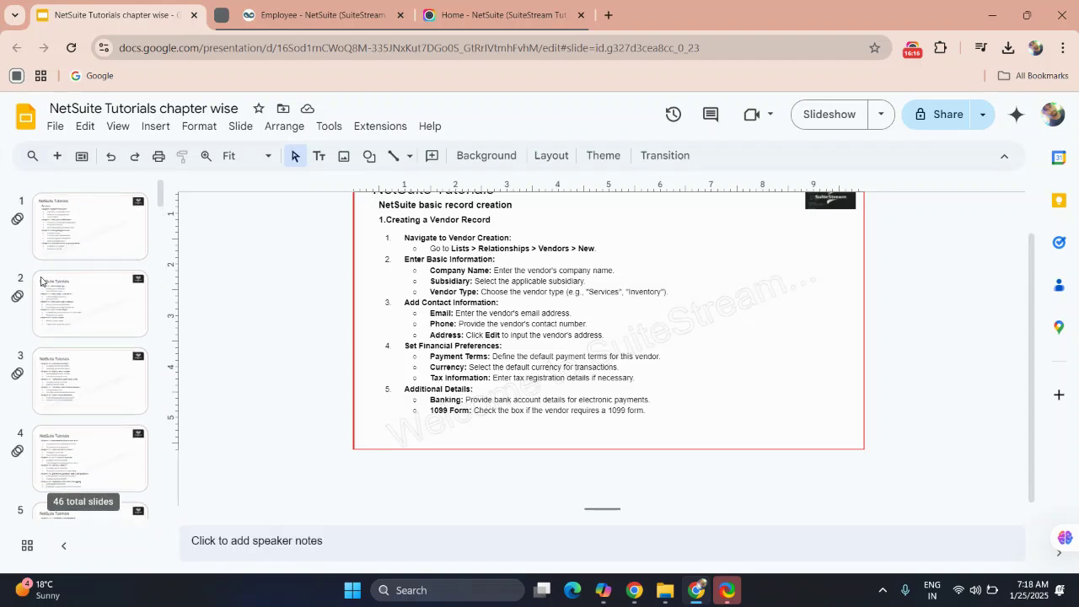
left_click(84, 226)
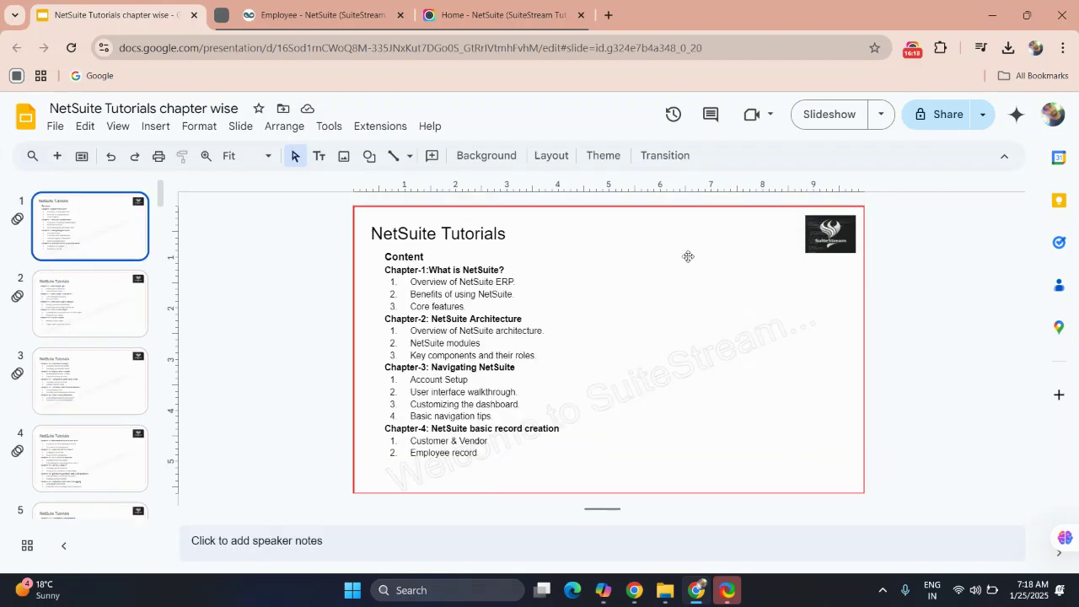
left_click(822, 111)
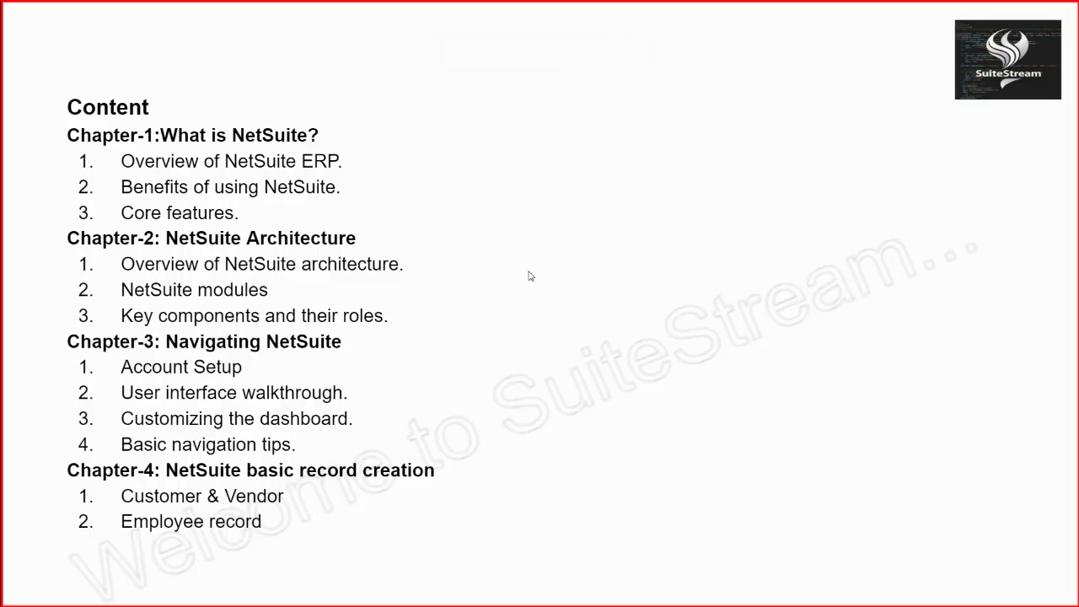
key("Escape")
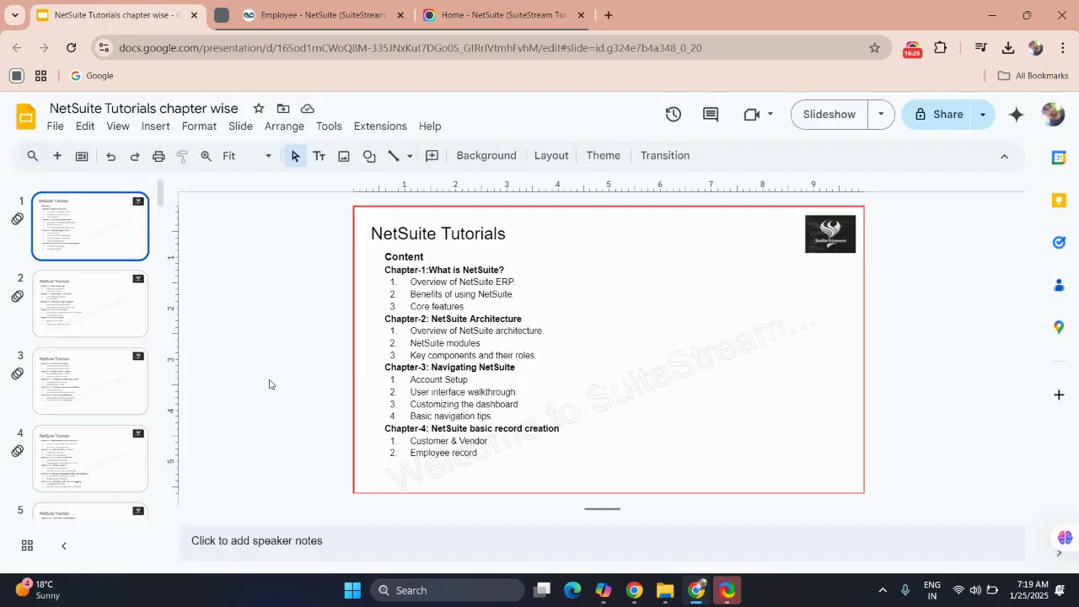
left_click(116, 317)
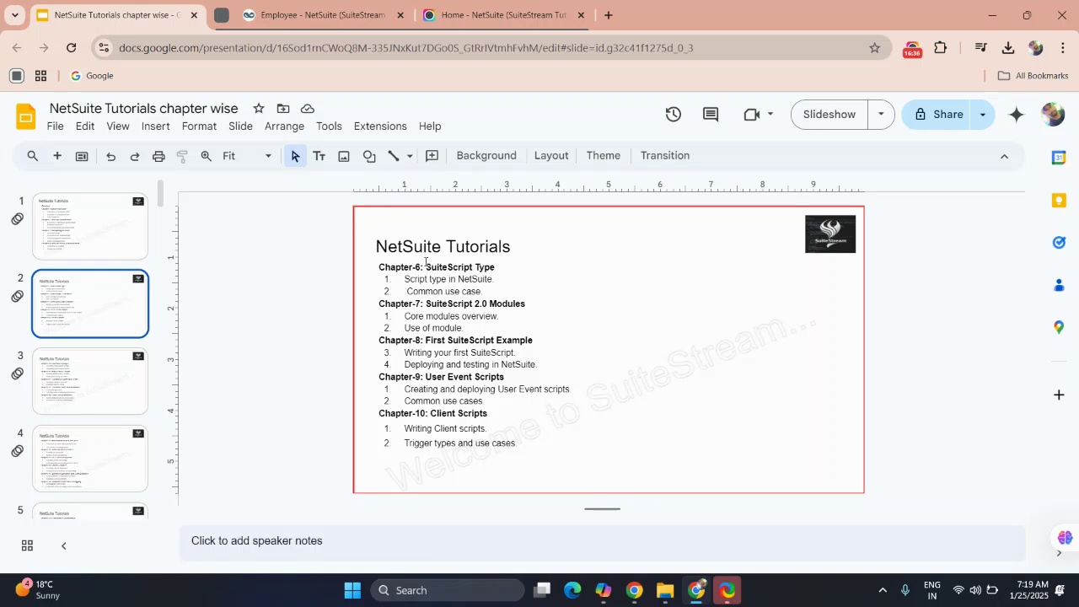
left_click(103, 239)
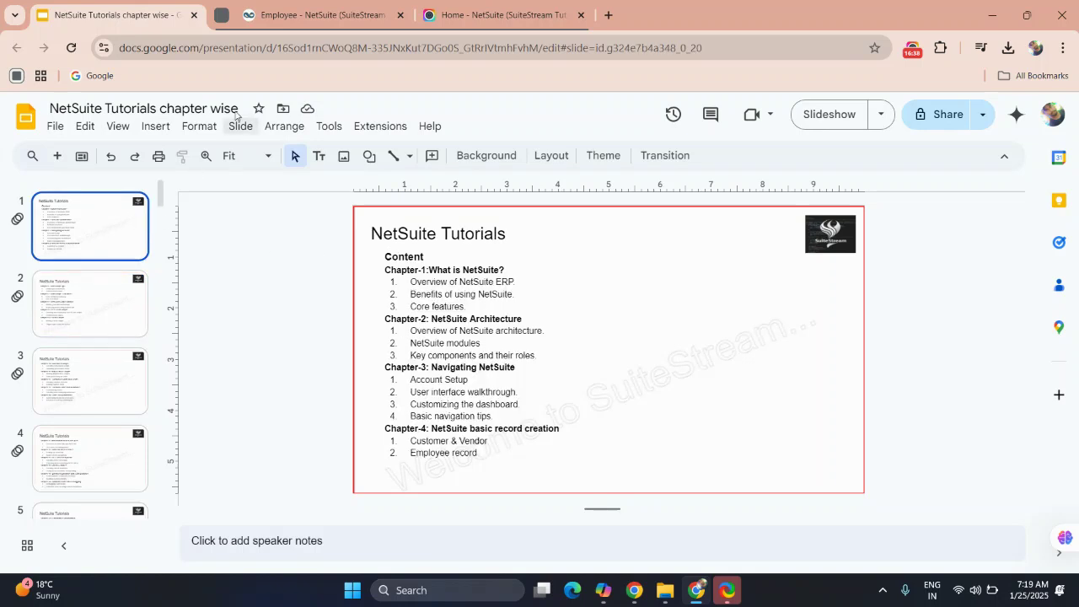
left_click(266, 17)
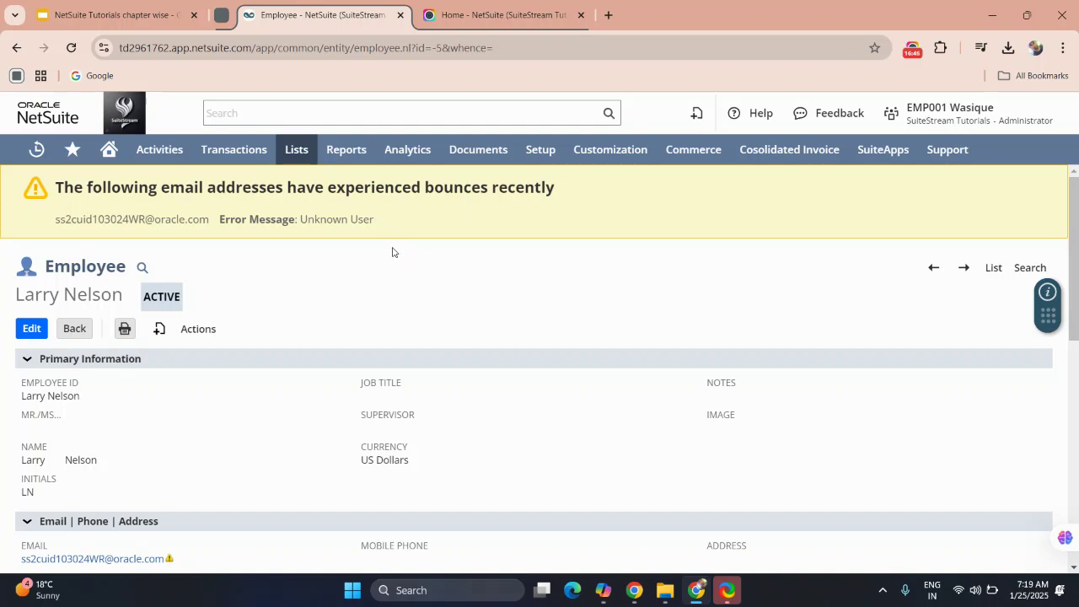
mouse_move(110, 154)
double_click(60, 123)
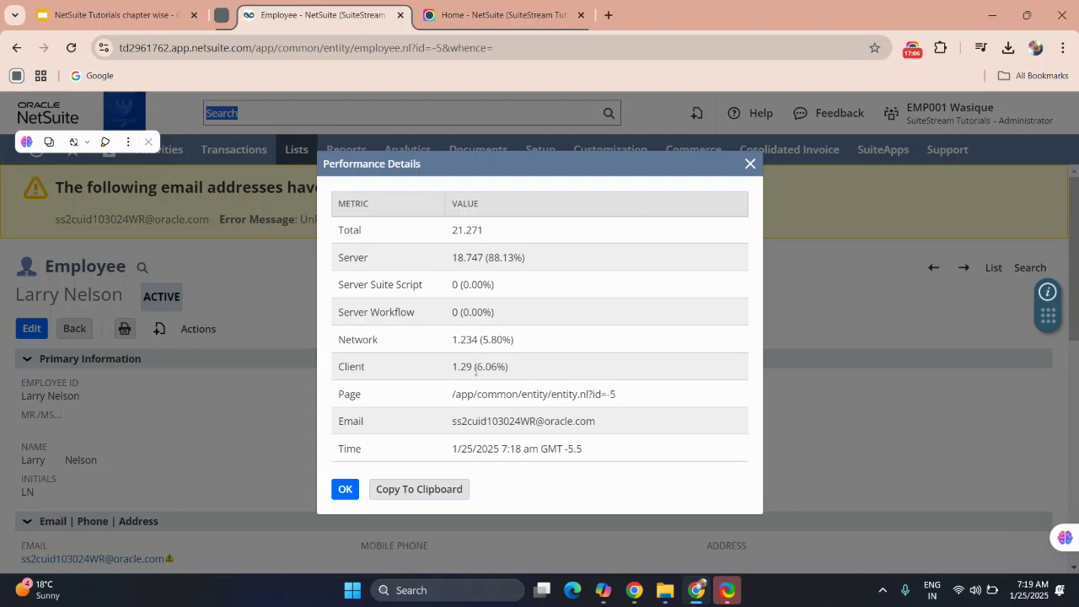
double_click(519, 423)
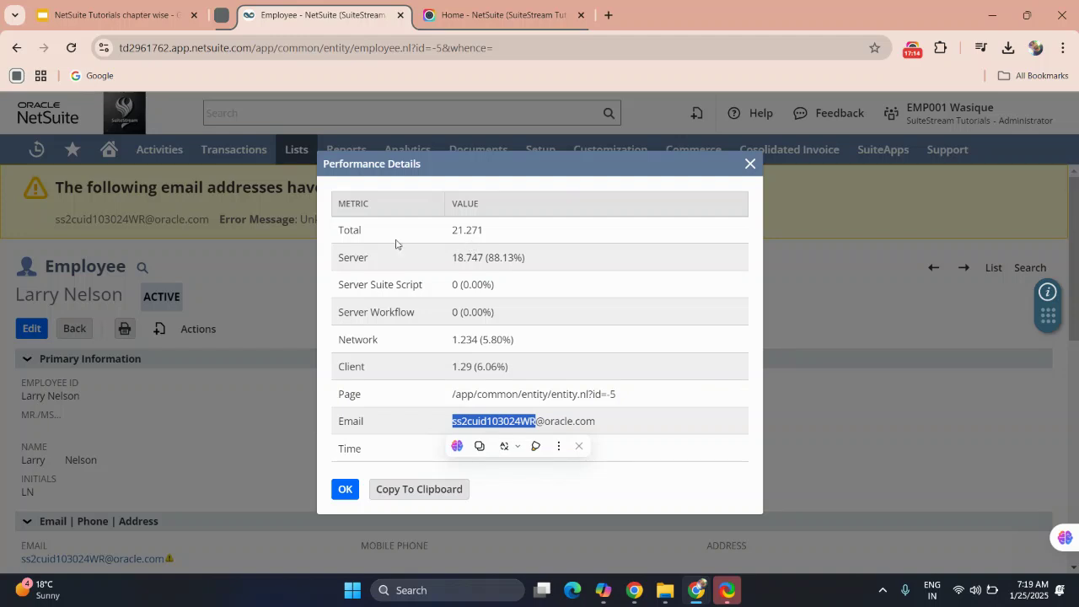
left_click(345, 488)
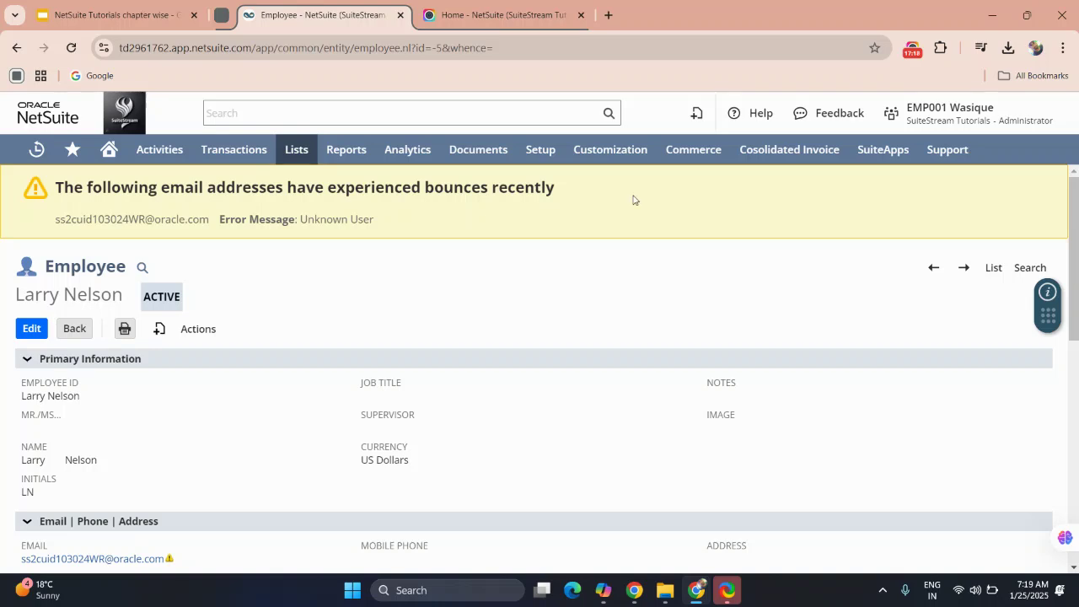
mouse_move(554, 147)
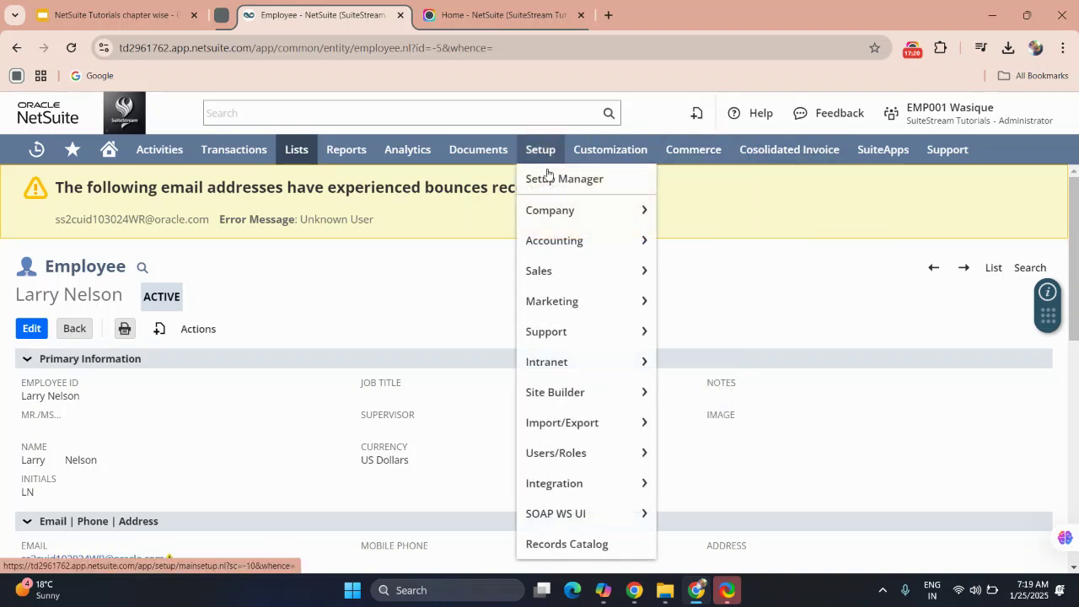
mouse_move(578, 217)
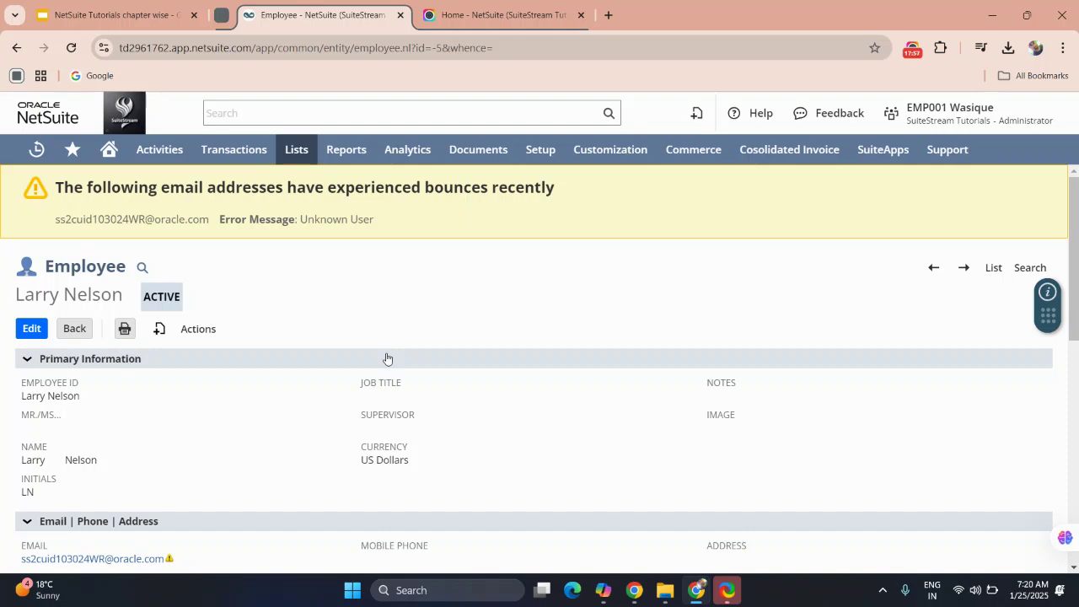
left_click(913, 51)
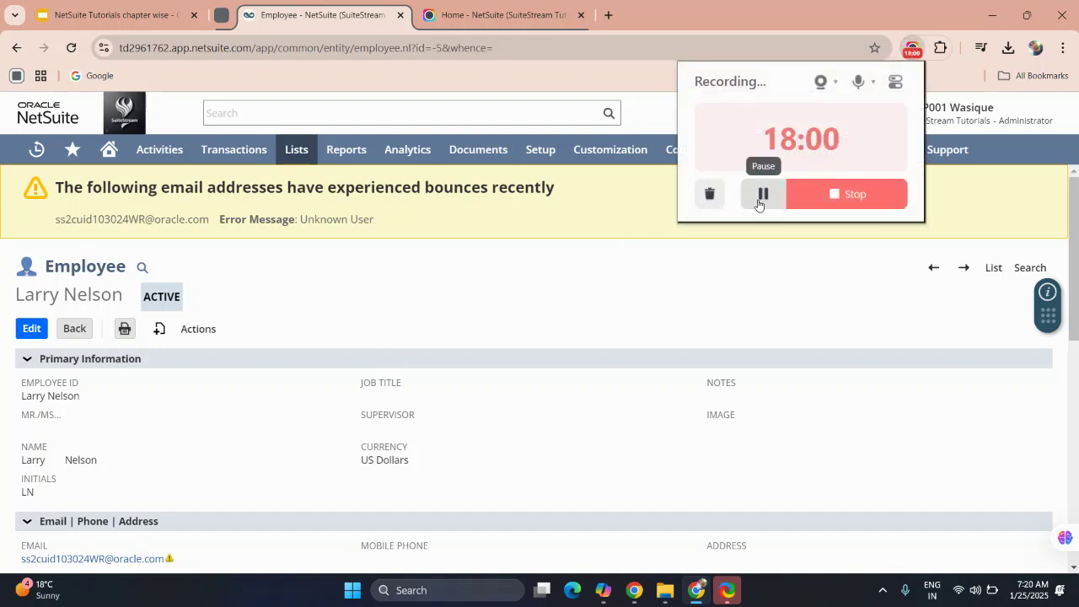